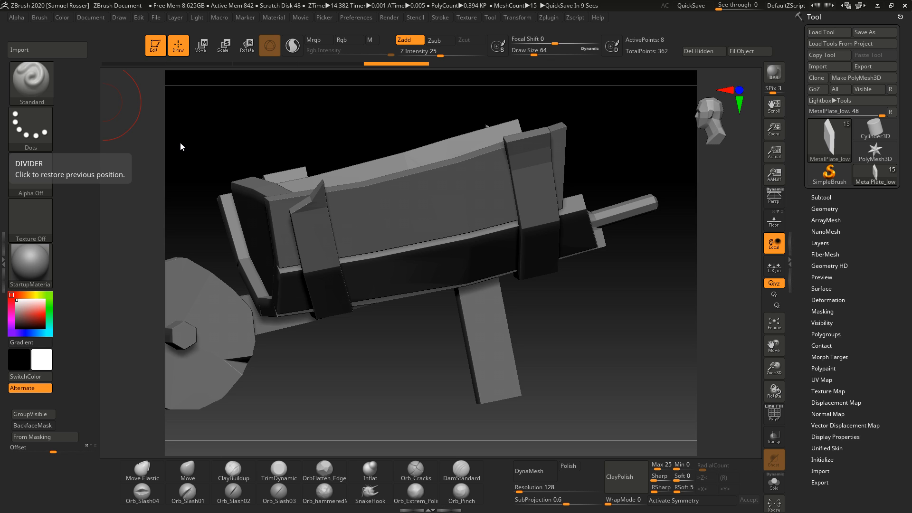
Step: Insert a Cone3D mesh as a new subtool of the wheelbarrow tool
{"action": "left_click_drag", "start_coordinate": [180, 142], "coordinate": [404, 328]}
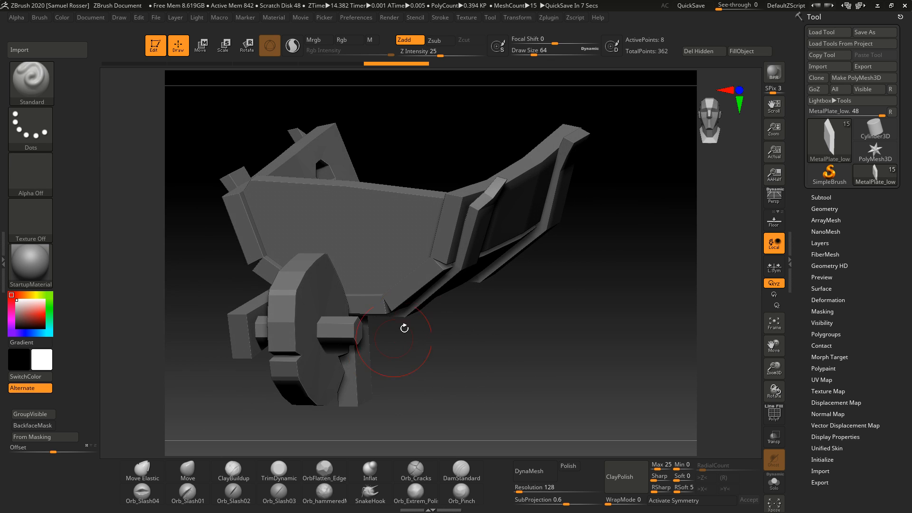
{"action": "left_click", "coordinate": [843, 197]}
{"action": "left_click_drag", "start_coordinate": [911, 252], "coordinate": [910, 205]}
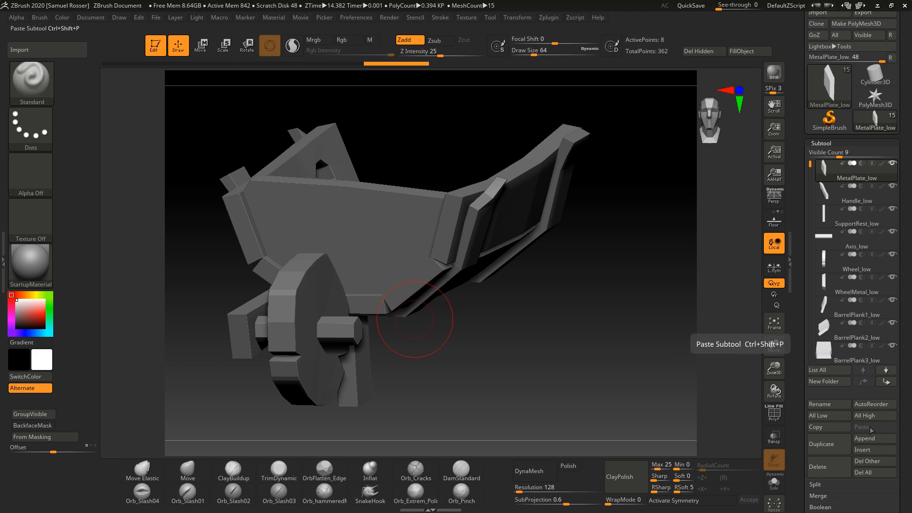
{"action": "scroll", "coordinate": [871, 428], "scroll_direction": "down", "scroll_amount": 2}
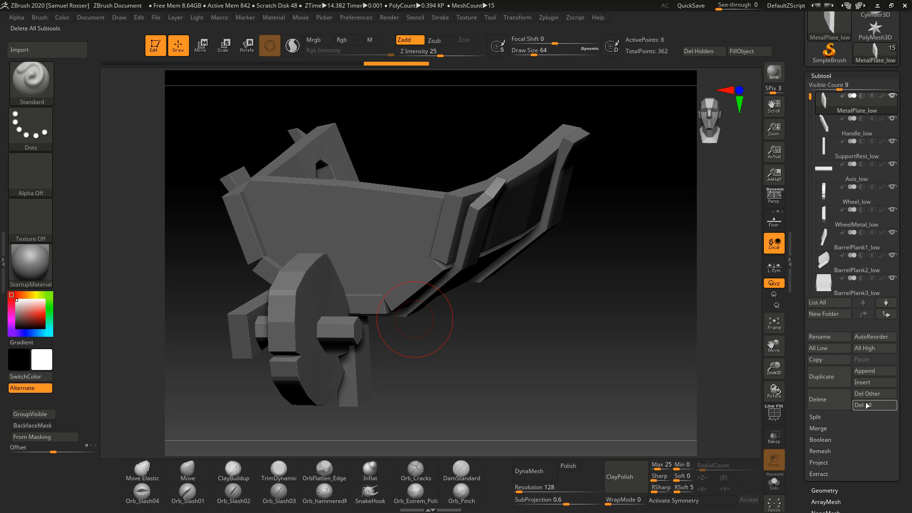
{"action": "left_click", "coordinate": [872, 384]}
{"action": "left_click", "coordinate": [875, 384]}
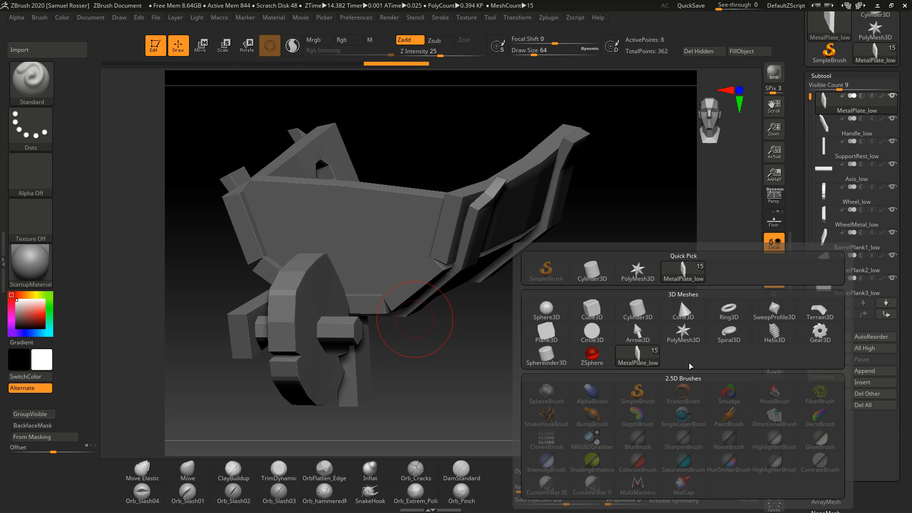
{"action": "left_click", "coordinate": [682, 309]}
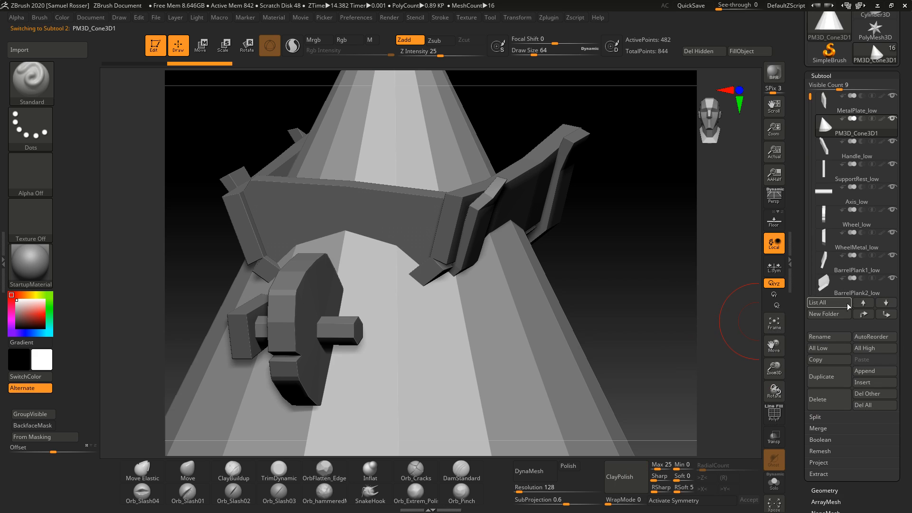
Step: Move the new cone subtool up to the top of the subtool list
{"action": "left_click", "coordinate": [864, 304]}
{"action": "left_click_drag", "start_coordinate": [905, 170], "coordinate": [901, 209]}
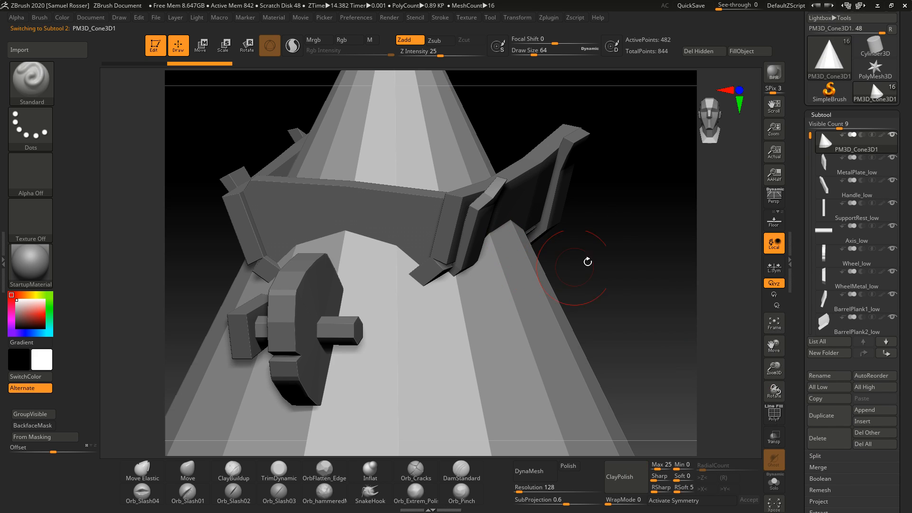
{"action": "left_click_drag", "start_coordinate": [588, 261], "coordinate": [613, 264]}
Step: Switch the active subtool to MetalPlate_low with the cone subtool hidden from view
{"action": "left_click", "coordinate": [877, 174]}
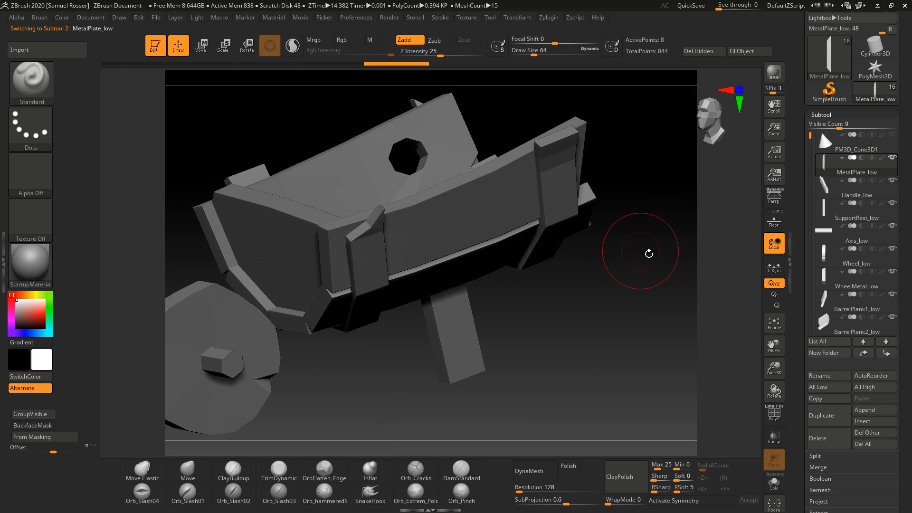
{"action": "left_click", "coordinate": [849, 149]}
{"action": "left_click", "coordinate": [854, 164]}
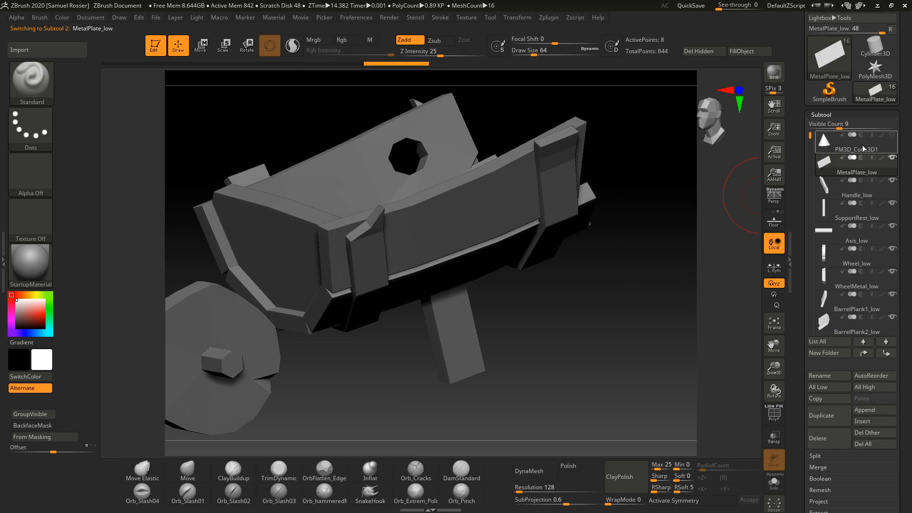
{"action": "left_click_drag", "start_coordinate": [900, 81], "coordinate": [900, 165]}
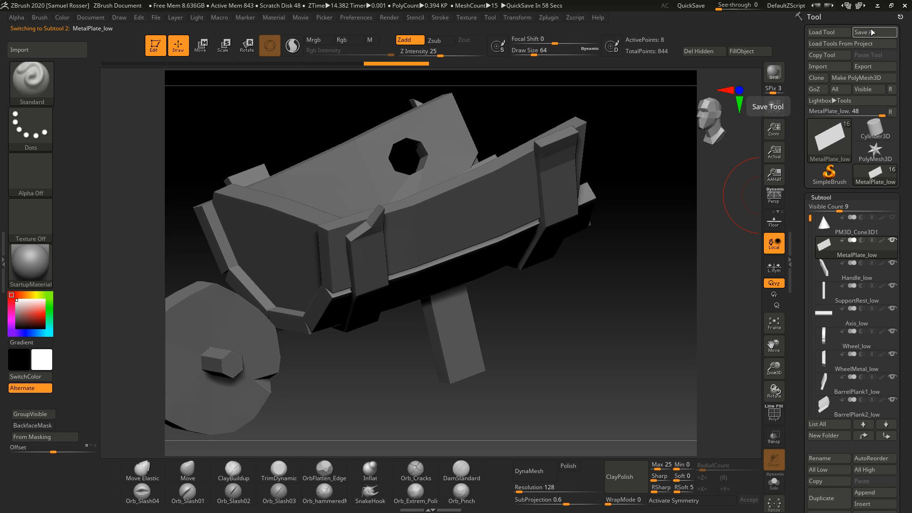
Step: Inspect the cone subtool preview and the wheelbarrow model from several angles
{"action": "mouse_move", "coordinate": [856, 226]}
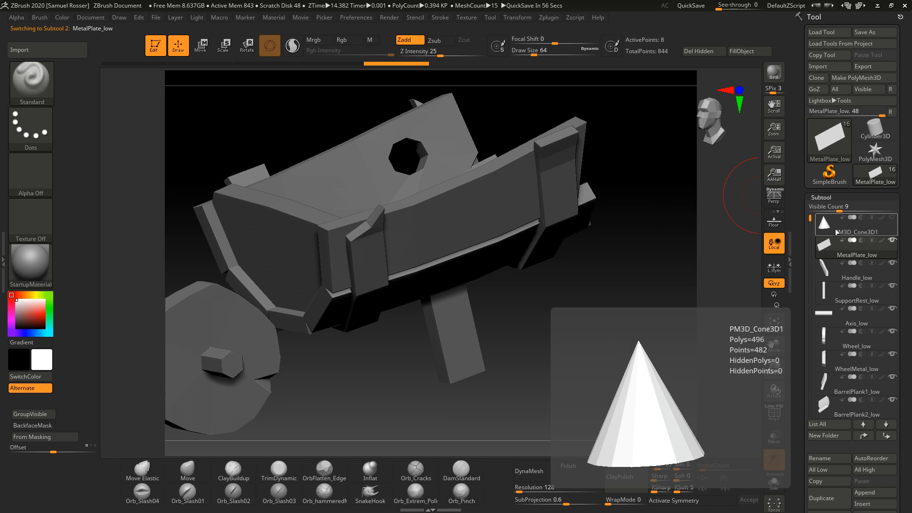
{"action": "mouse_move", "coordinate": [854, 250]}
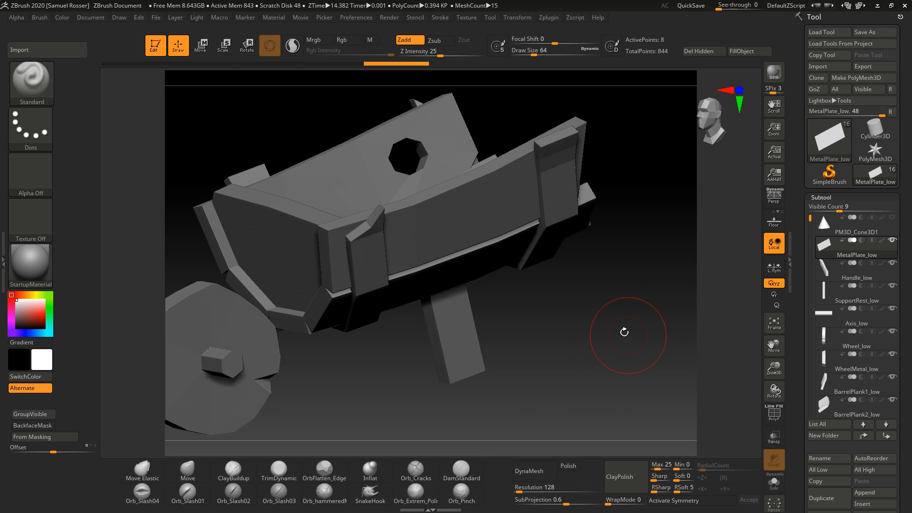
{"action": "left_click_drag", "start_coordinate": [626, 330], "coordinate": [635, 343]}
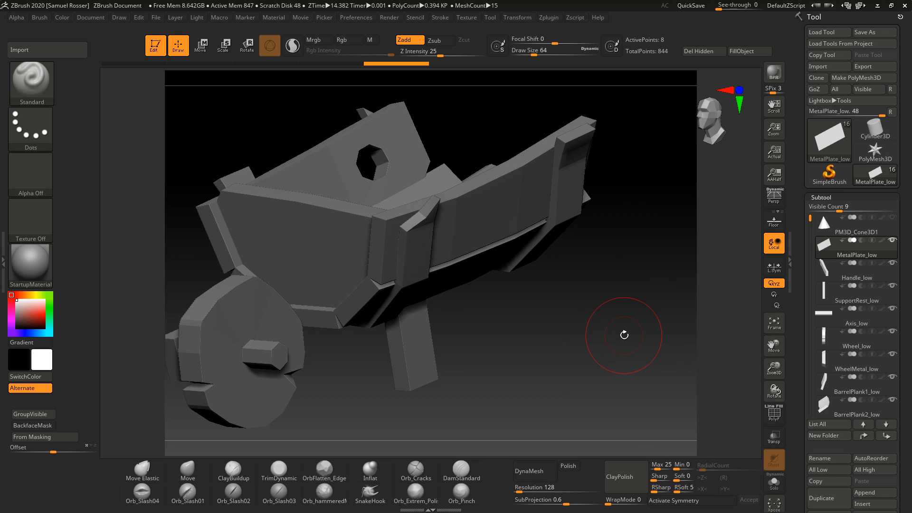
{"action": "left_click_drag", "start_coordinate": [525, 314], "coordinate": [523, 277]}
{"action": "left_click_drag", "start_coordinate": [515, 309], "coordinate": [544, 320]}
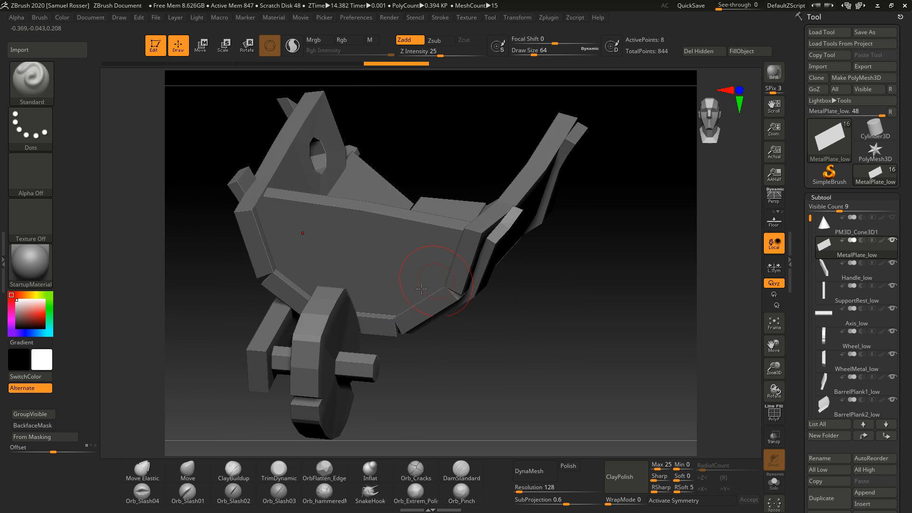
{"action": "left_click_drag", "start_coordinate": [481, 369], "coordinate": [521, 371]}
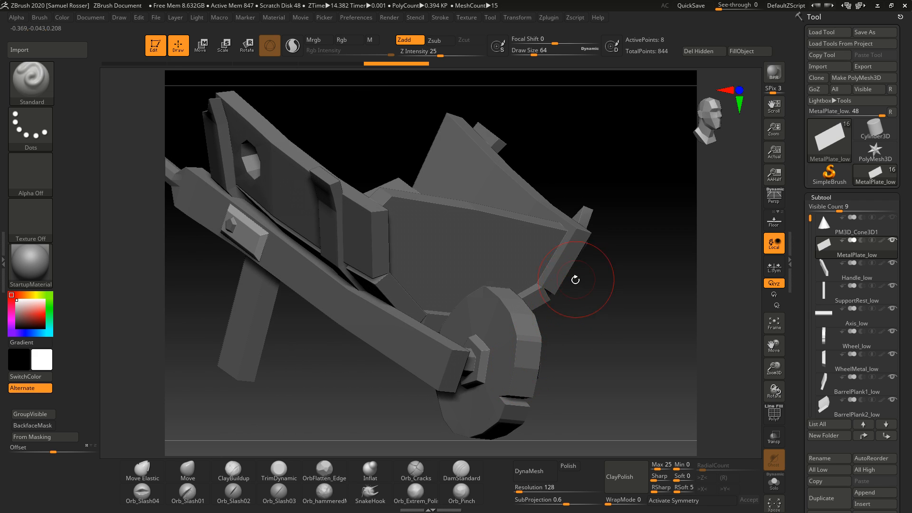
{"action": "left_click_drag", "start_coordinate": [574, 280], "coordinate": [588, 313]}
Step: Select the wheel subtool, frame it, and isolate it with Solo mode
{"action": "left_click", "coordinate": [404, 339], "text": "alt"}
{"action": "key", "text": "f"}
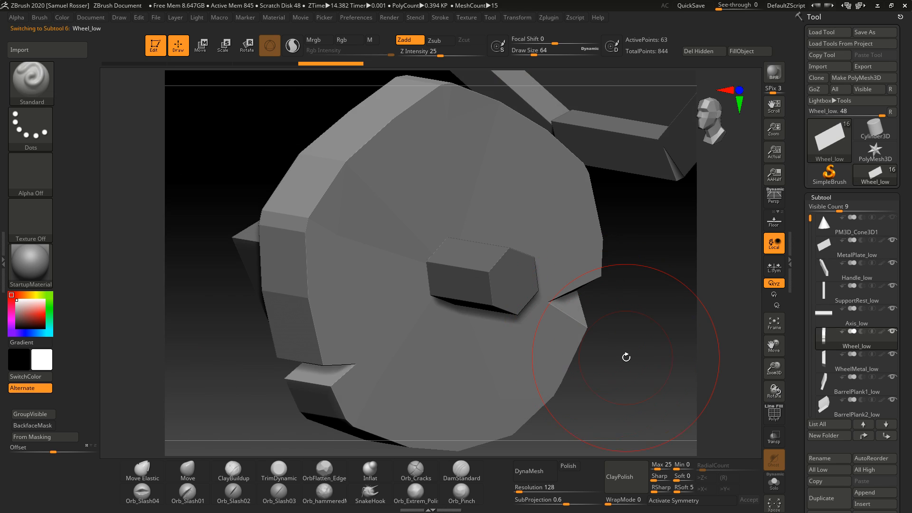
{"action": "left_click", "coordinate": [774, 480]}
{"action": "mouse_move", "coordinate": [641, 353]}
{"action": "left_mouse_down"}
{"action": "mouse_move", "coordinate": [648, 332]}
{"action": "mouse_move", "coordinate": [576, 361]}
{"action": "mouse_move", "coordinate": [658, 358]}
{"action": "mouse_move", "coordinate": [640, 298]}
{"action": "left_mouse_up"}
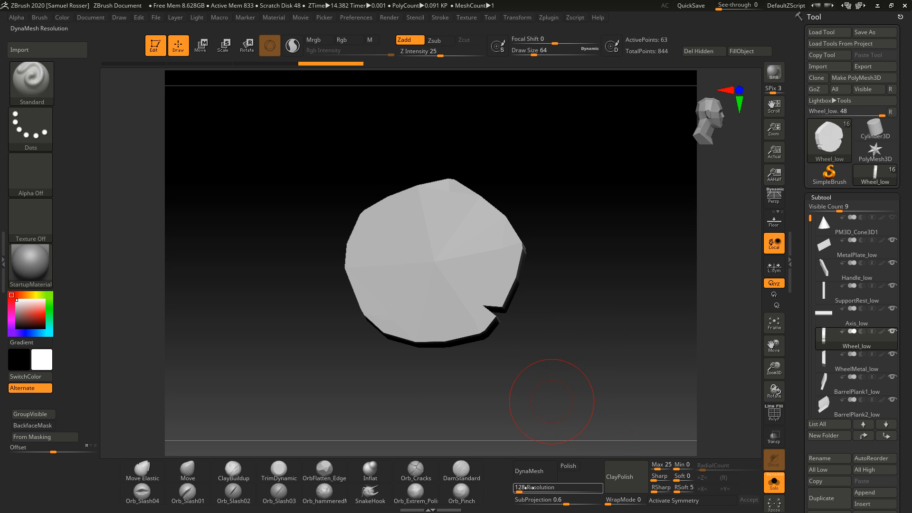
Step: Try remeshing the wheel with DynaMesh at a resolution of 552 and undo it
{"action": "left_click", "coordinate": [550, 462]}
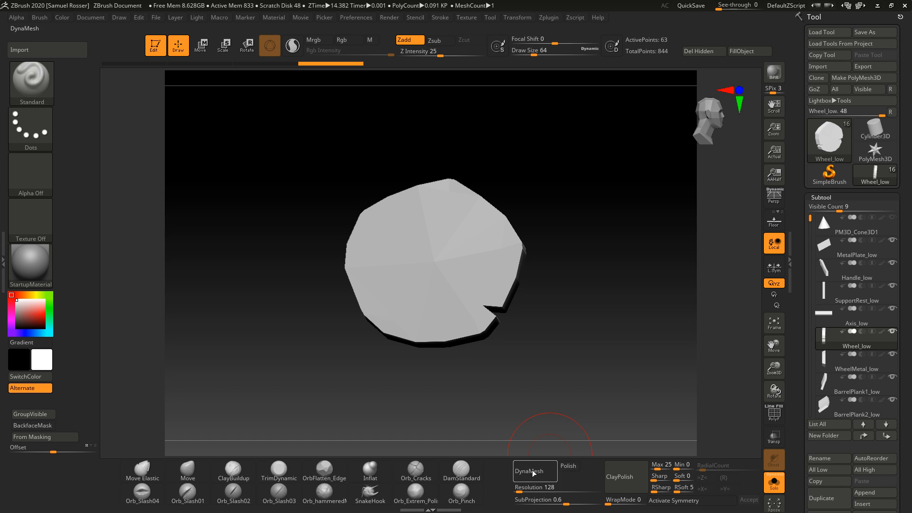
{"action": "left_click_drag", "start_coordinate": [573, 309], "coordinate": [409, 303]}
{"action": "key", "text": "ctrl+z"}
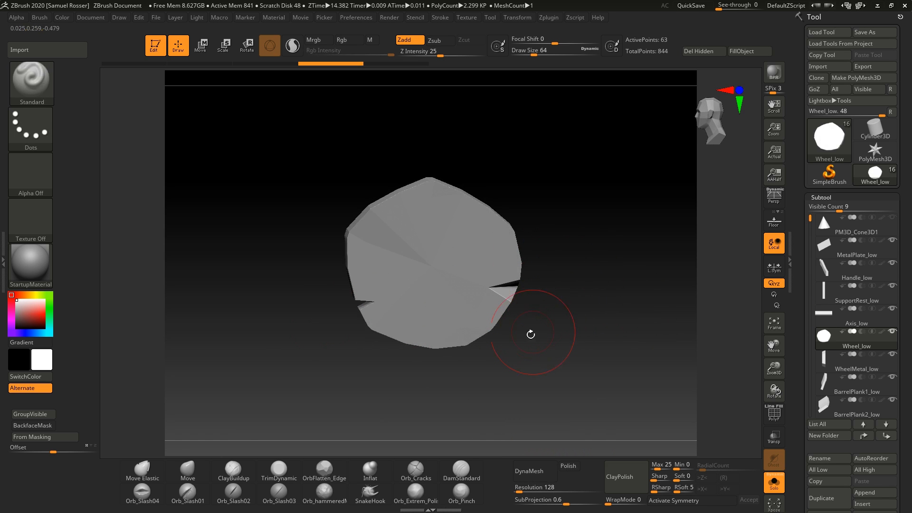
{"action": "left_click_drag", "start_coordinate": [529, 331], "coordinate": [589, 335]}
{"action": "left_click_drag", "start_coordinate": [523, 359], "coordinate": [515, 348]}
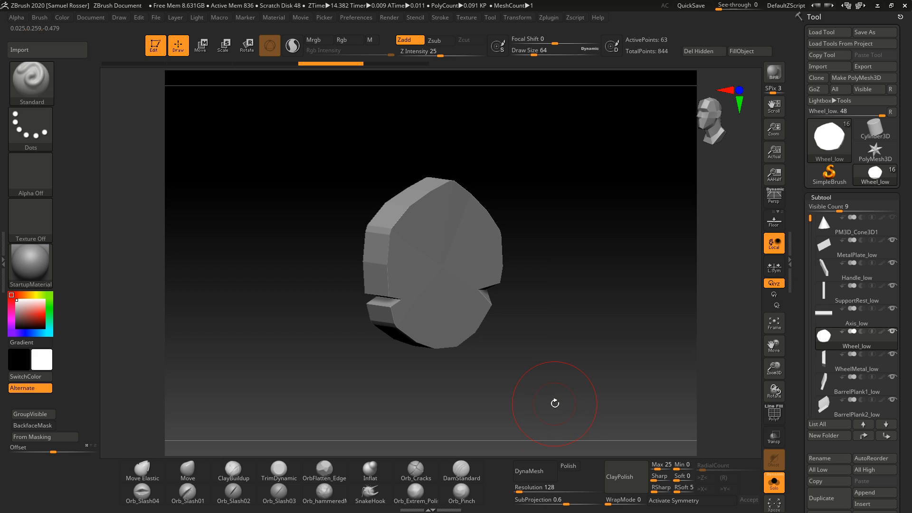
{"action": "left_click", "coordinate": [527, 489]}
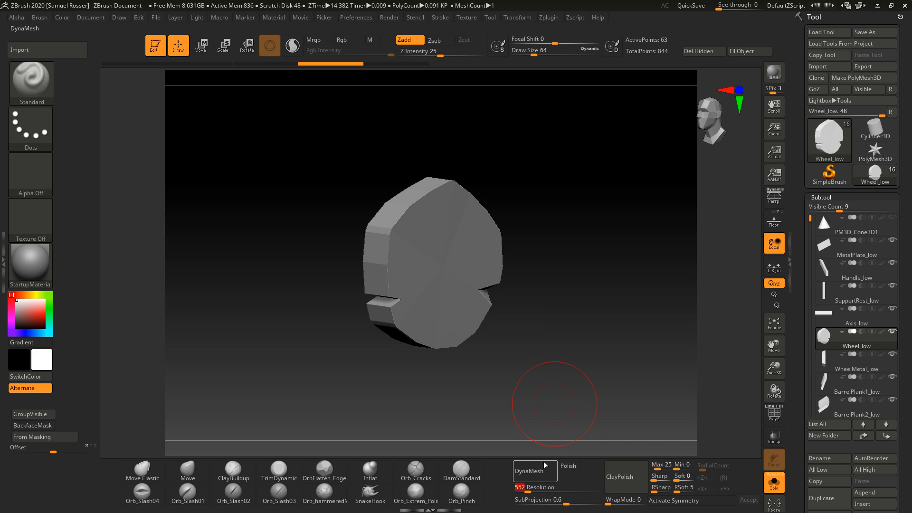
{"action": "left_click", "coordinate": [535, 470]}
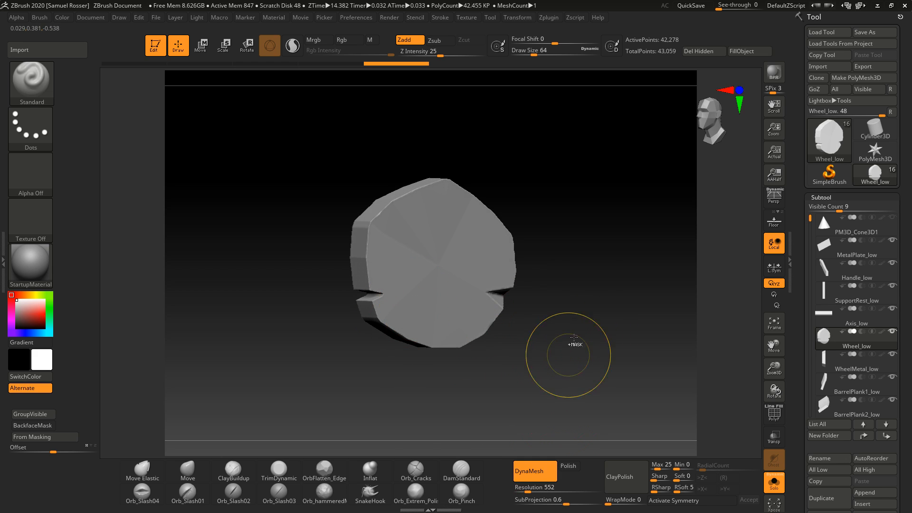
{"action": "key", "text": "ctrl+z"}
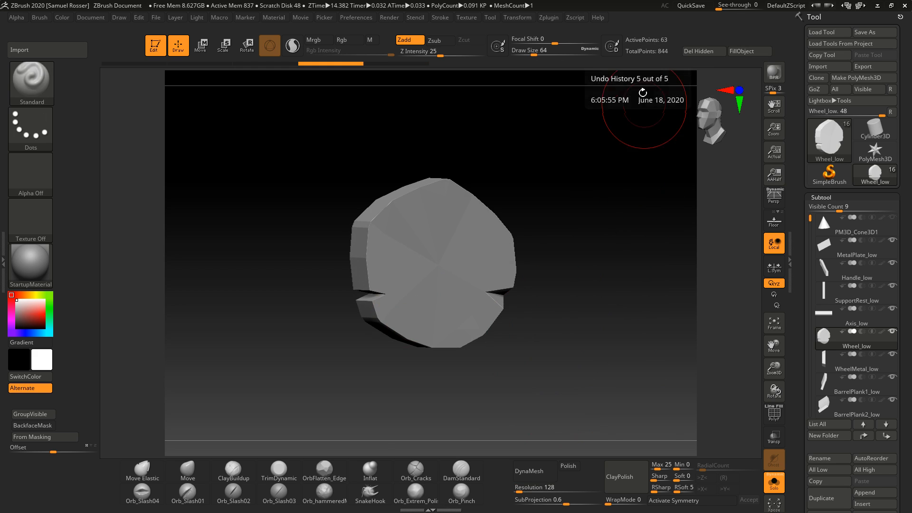
Step: Remesh the wheel with DynaMesh at a resolution of 808
{"action": "left_click_drag", "start_coordinate": [519, 489], "coordinate": [533, 492]}
{"action": "left_click", "coordinate": [533, 470]}
{"action": "key", "text": "ctrl+z"}
{"action": "left_click", "coordinate": [529, 470]}
{"action": "mouse_move", "coordinate": [554, 344]}
{"action": "left_mouse_down"}
{"action": "mouse_move", "coordinate": [582, 281]}
{"action": "mouse_move", "coordinate": [565, 358]}
{"action": "left_mouse_up"}
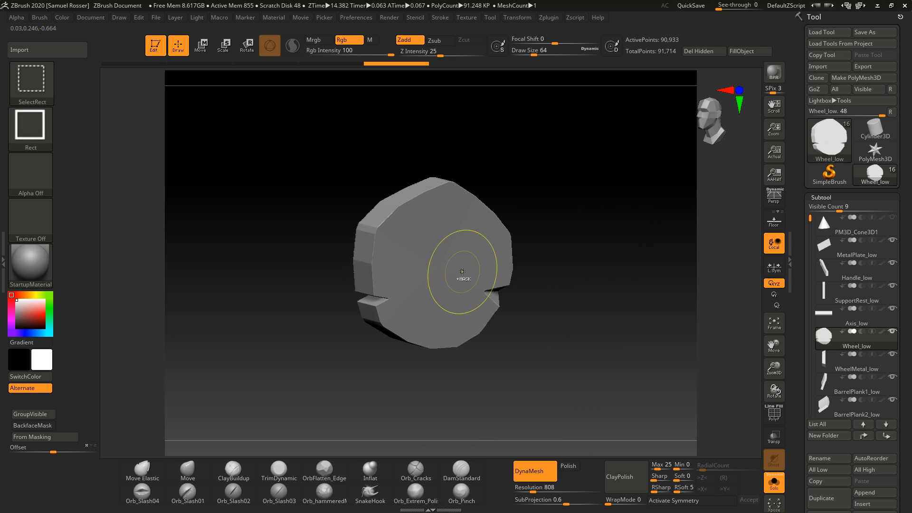
{"action": "key", "text": "ctrl+z"}
{"action": "key", "text": "ctrl+shift+z"}
{"action": "key", "text": "ctrl+z"}
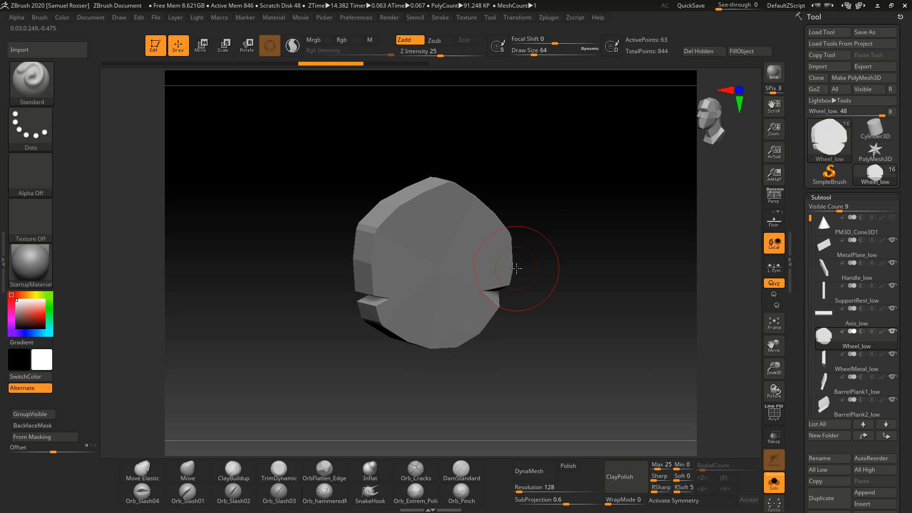
{"action": "key", "text": "ctrl+shift+z"}
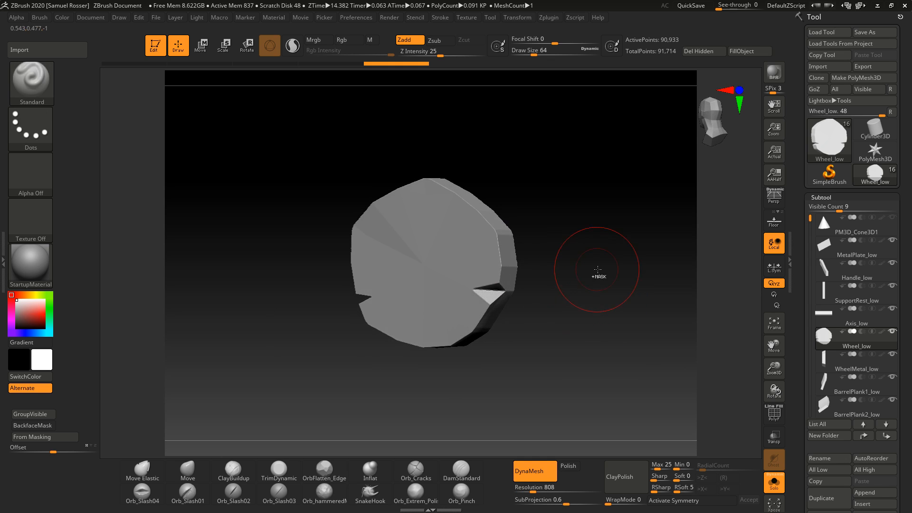
Step: Switch to the TrimDynamic brush and trim across the wheel's front face
{"action": "key", "text": "b"}
{"action": "key", "text": "t"}
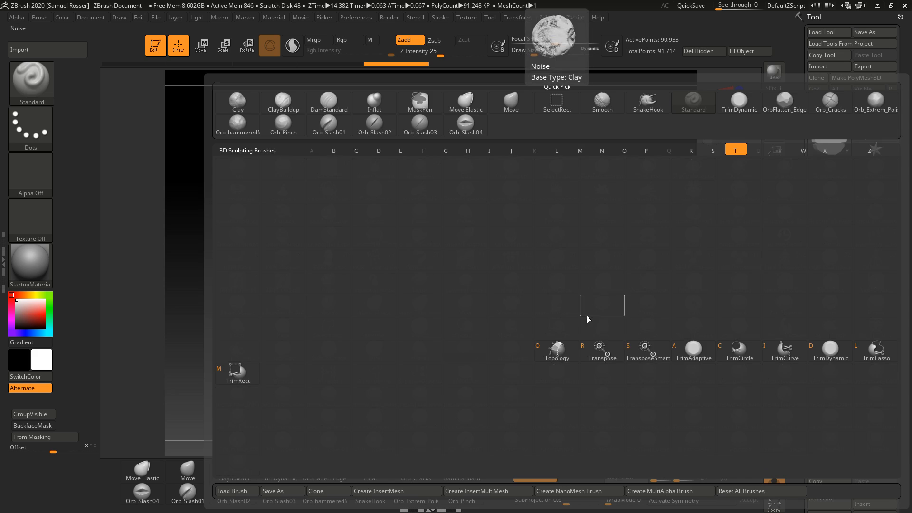
{"action": "key", "text": "d"}
{"action": "mouse_move", "coordinate": [588, 321]}
{"action": "left_mouse_down"}
{"action": "mouse_move", "coordinate": [562, 341]}
{"action": "mouse_move", "coordinate": [546, 335]}
{"action": "left_mouse_up"}
{"action": "left_click_drag", "start_coordinate": [410, 239], "coordinate": [435, 257]}
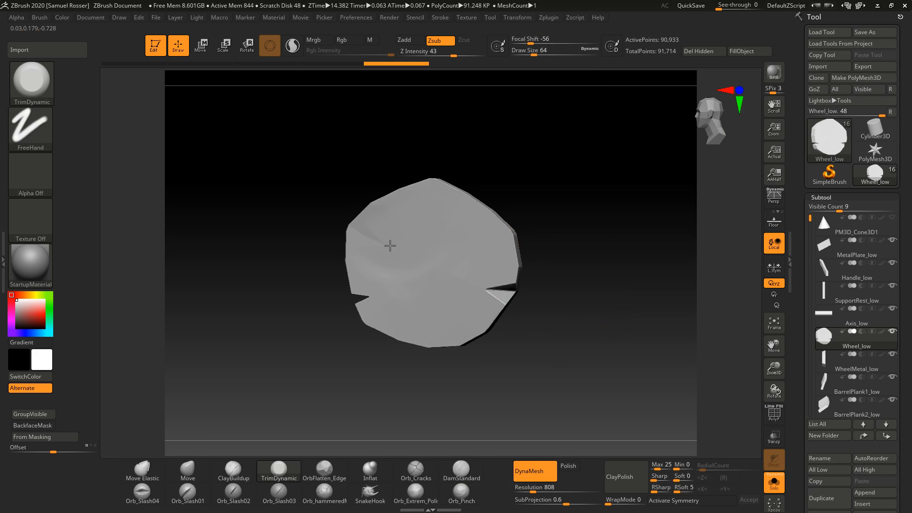
{"action": "key", "text": "ctrl+shift+z"}
{"action": "key", "text": "ctrl+shift+z"}
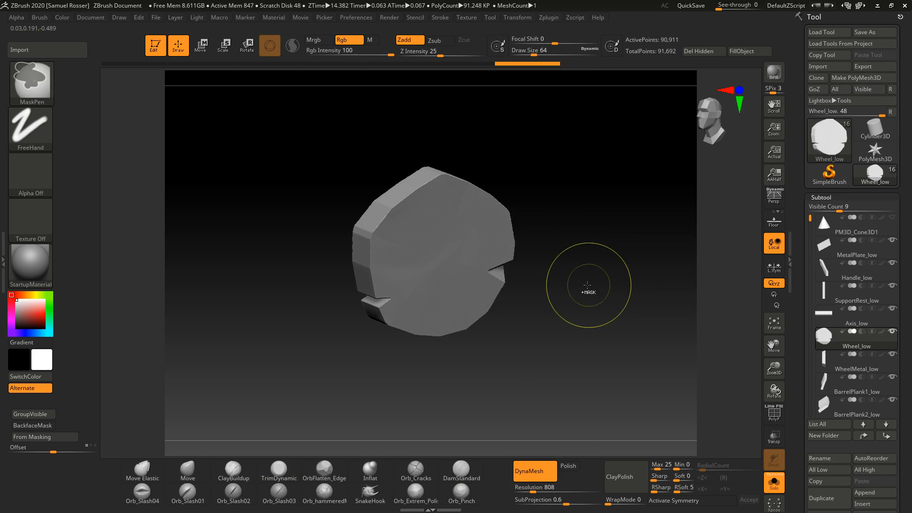
{"action": "right_click_drag", "start_coordinate": [587, 285], "coordinate": [637, 317], "text": "ctrl"}
{"action": "left_click_drag", "start_coordinate": [637, 318], "coordinate": [663, 315]}
{"action": "left_click_drag", "start_coordinate": [572, 213], "coordinate": [603, 215]}
Step: Reduce the TrimDynamic draw size to about 20 and trim the wheel's rim edges
{"action": "key", "text": "s"}
{"action": "left_click_drag", "start_coordinate": [376, 226], "coordinate": [371, 226]}
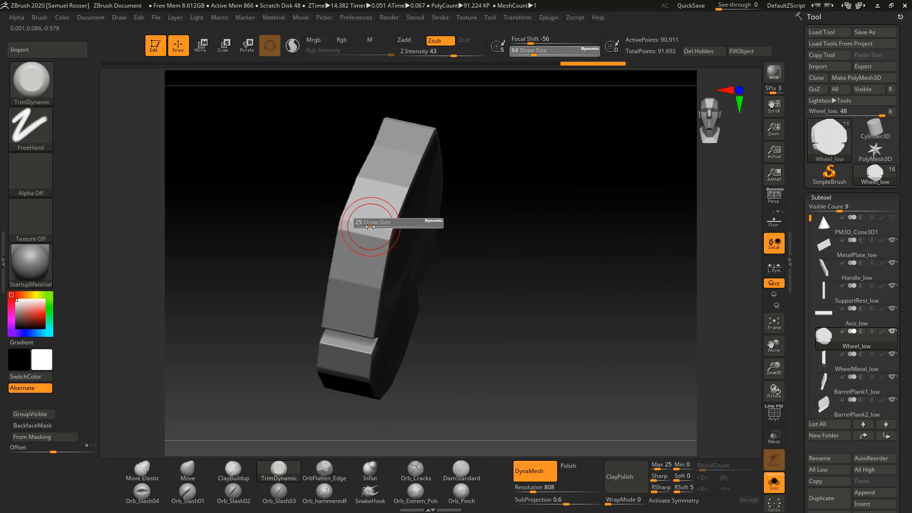
{"action": "left_click_drag", "start_coordinate": [472, 254], "coordinate": [536, 259]}
{"action": "mouse_move", "coordinate": [535, 259]}
{"action": "right_mouse_down", "text": "ctrl"}
{"action": "mouse_move", "coordinate": [586, 328]}
{"action": "mouse_move", "coordinate": [509, 303]}
{"action": "mouse_move", "coordinate": [537, 288]}
{"action": "right_mouse_up", "text": "ctrl"}
{"action": "left_click_drag", "start_coordinate": [469, 301], "coordinate": [441, 295]}
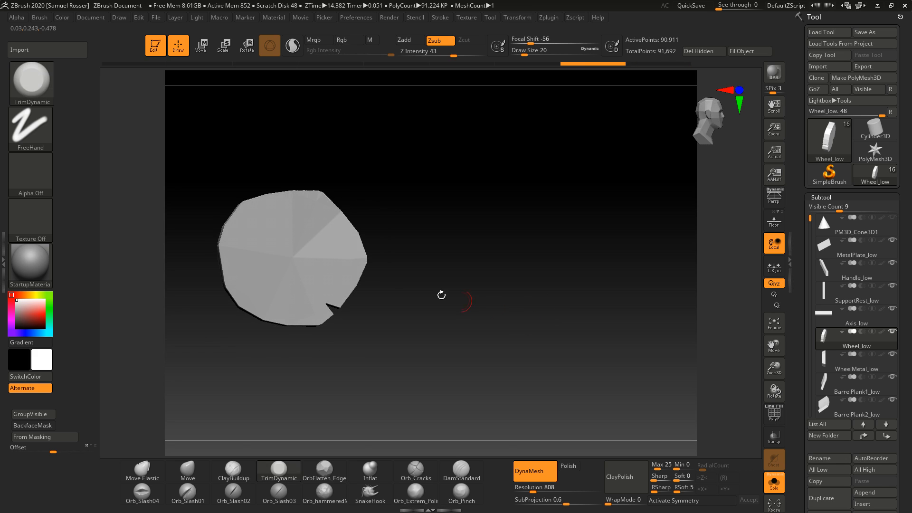
{"action": "key", "text": "s"}
{"action": "mouse_move", "coordinate": [298, 250]}
{"action": "left_mouse_down"}
{"action": "mouse_move", "coordinate": [316, 230]}
{"action": "mouse_move", "coordinate": [313, 238]}
{"action": "left_mouse_up"}
{"action": "left_click_drag", "start_coordinate": [412, 239], "coordinate": [398, 223]}
Step: Enlarge the draw size to 37 and trim the wheel's upper edge, undoing one stroke
{"action": "key", "text": "s"}
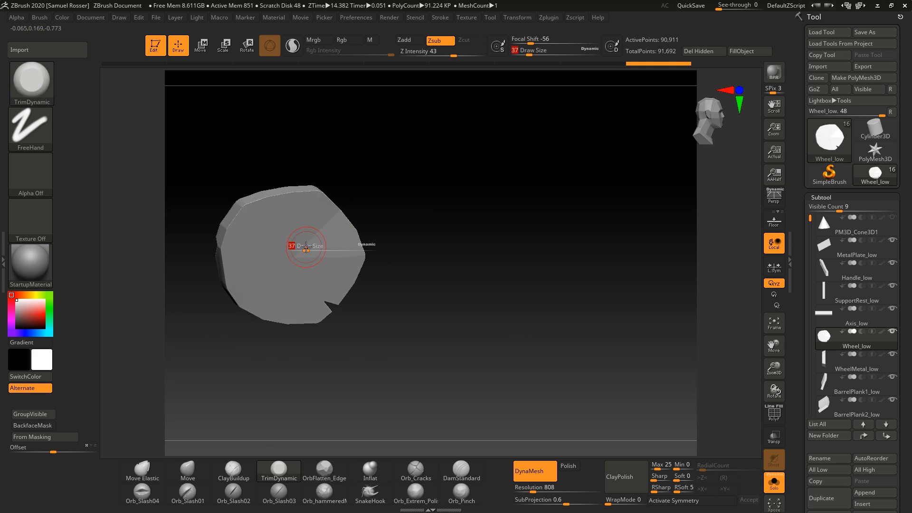
{"action": "left_click_drag", "start_coordinate": [292, 246], "coordinate": [296, 246]}
{"action": "key", "text": "ctrl+z"}
{"action": "left_click_drag", "start_coordinate": [407, 207], "coordinate": [356, 210]}
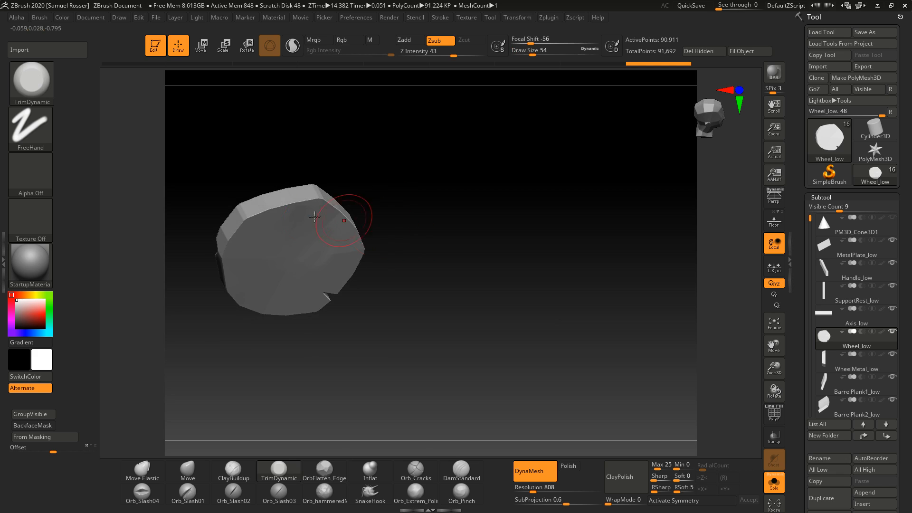
Step: Adjust the brush size and trim along the wheel's upper rim
{"action": "key", "text": "s"}
{"action": "left_click_drag", "start_coordinate": [411, 213], "coordinate": [415, 238]}
{"action": "right_click_drag", "start_coordinate": [427, 239], "coordinate": [478, 244], "text": "ctrl"}
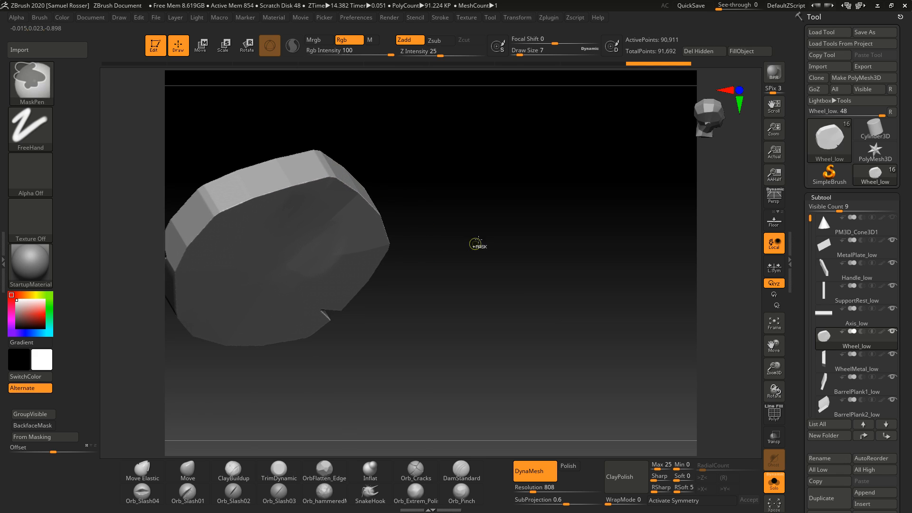
{"action": "left_click_drag", "start_coordinate": [437, 240], "coordinate": [495, 266], "text": "alt"}
Step: Reduce the TrimDynamic draw size to 12 and trim the wheel's side edges
{"action": "key", "text": "s"}
{"action": "left_click_drag", "start_coordinate": [366, 226], "coordinate": [369, 226]}
{"action": "left_click_drag", "start_coordinate": [438, 229], "coordinate": [546, 325]}
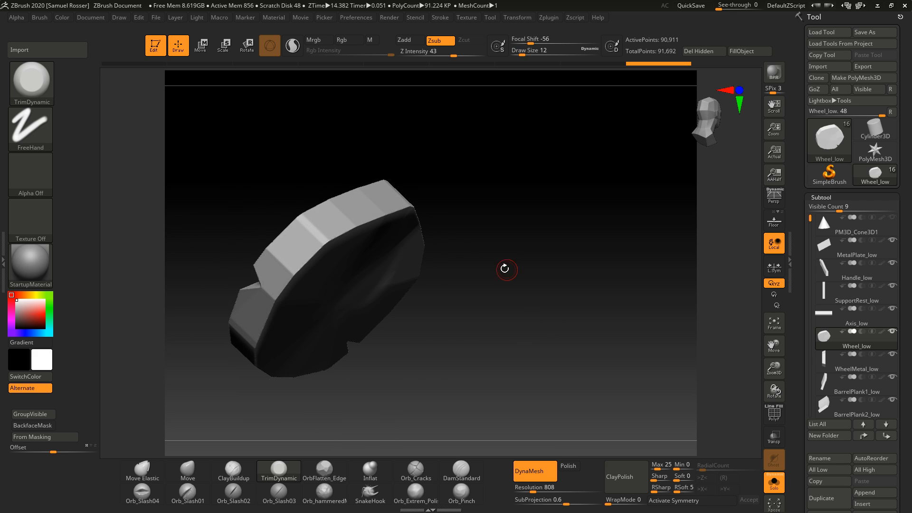
{"action": "left_click_drag", "start_coordinate": [502, 267], "coordinate": [450, 321]}
{"action": "mouse_move", "coordinate": [494, 298]}
{"action": "left_mouse_down"}
{"action": "mouse_move", "coordinate": [502, 312]}
{"action": "mouse_move", "coordinate": [504, 282]}
{"action": "left_mouse_up"}
Step: Enlarge the draw size to 27, trim the wheel's upper edge, and undo the four latest strokes
{"action": "key", "text": "s"}
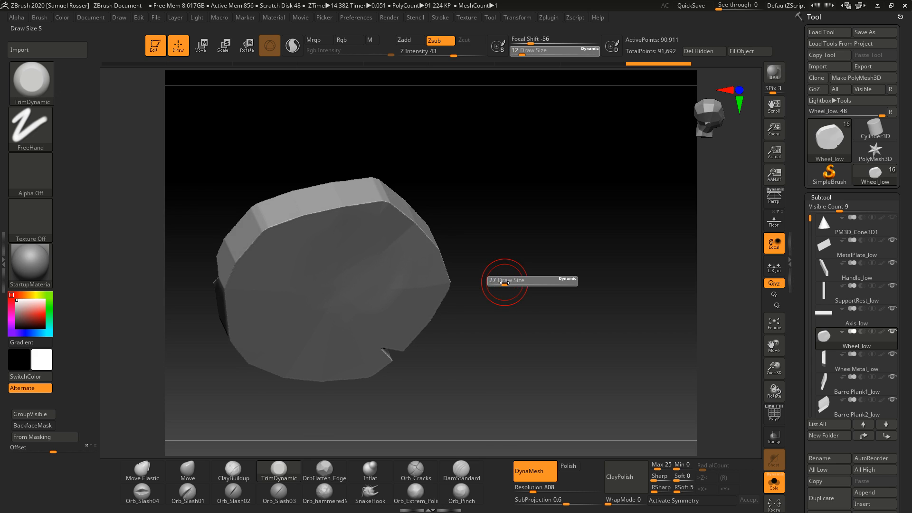
{"action": "left_click_drag", "start_coordinate": [375, 200], "coordinate": [386, 204]}
{"action": "left_click_drag", "start_coordinate": [510, 211], "coordinate": [502, 247]}
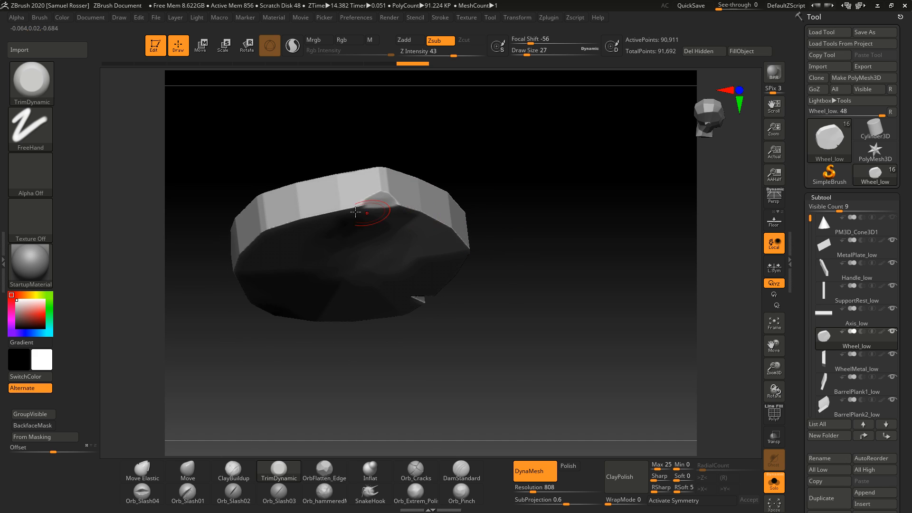
{"action": "left_click_drag", "start_coordinate": [333, 204], "coordinate": [358, 206]}
{"action": "left_click_drag", "start_coordinate": [501, 203], "coordinate": [495, 208]}
{"action": "key", "text": "ctrl+z"}
{"action": "key", "text": "ctrl+z"}
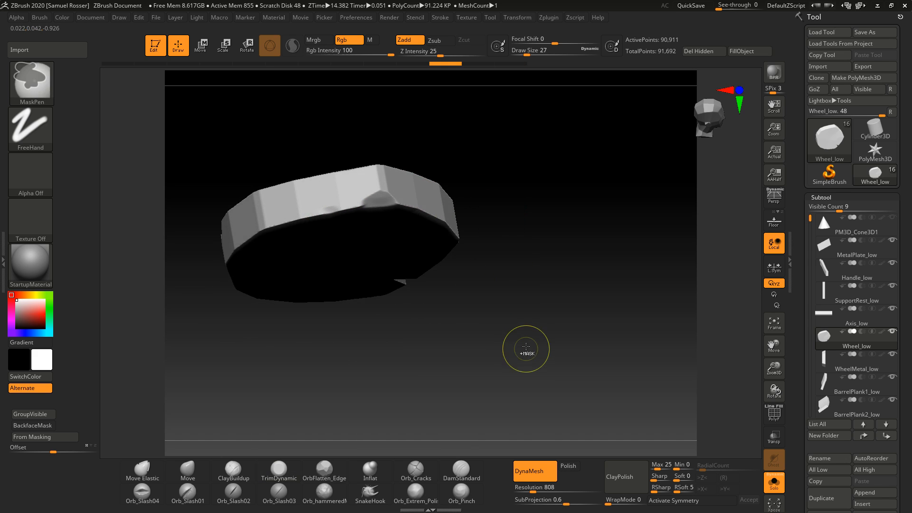
Step: Trim around the wheel's rim edges with TrimDynamic, undoing the last stroke
{"action": "key", "text": "ctrl+z"}
{"action": "key", "text": "ctrl+z"}
{"action": "left_click_drag", "start_coordinate": [513, 315], "coordinate": [430, 253]}
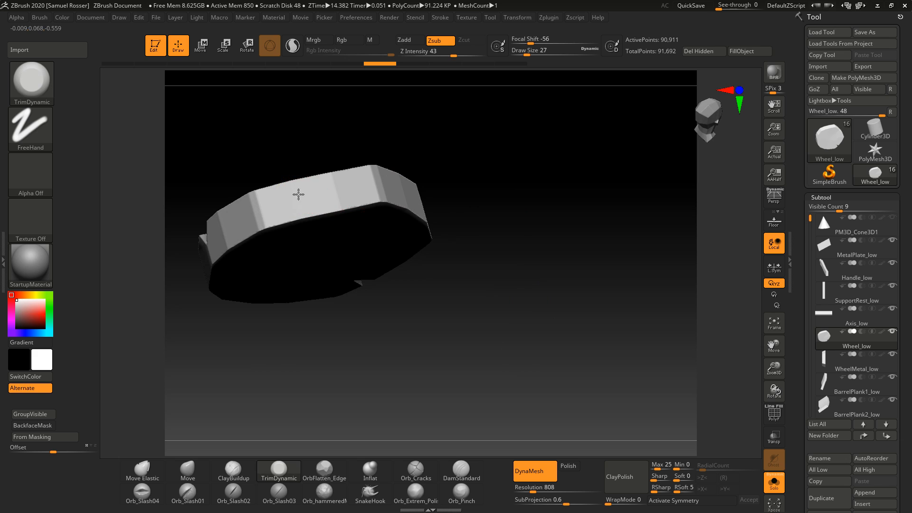
{"action": "left_click_drag", "start_coordinate": [336, 184], "coordinate": [343, 184]}
{"action": "left_click_drag", "start_coordinate": [507, 198], "coordinate": [495, 167]}
{"action": "left_click_drag", "start_coordinate": [251, 218], "coordinate": [236, 210]}
{"action": "left_click_drag", "start_coordinate": [446, 209], "coordinate": [474, 238]}
{"action": "left_click_drag", "start_coordinate": [227, 241], "coordinate": [229, 221]}
{"action": "left_click_drag", "start_coordinate": [375, 223], "coordinate": [490, 240]}
{"action": "mouse_move", "coordinate": [385, 272]}
{"action": "left_mouse_down"}
{"action": "mouse_move", "coordinate": [429, 271]}
{"action": "mouse_move", "coordinate": [352, 271]}
{"action": "mouse_move", "coordinate": [405, 306]}
{"action": "mouse_move", "coordinate": [342, 281]}
{"action": "mouse_move", "coordinate": [335, 290]}
{"action": "mouse_move", "coordinate": [310, 290]}
{"action": "mouse_move", "coordinate": [328, 254]}
{"action": "left_mouse_up"}
{"action": "key", "text": "ctrl+z"}
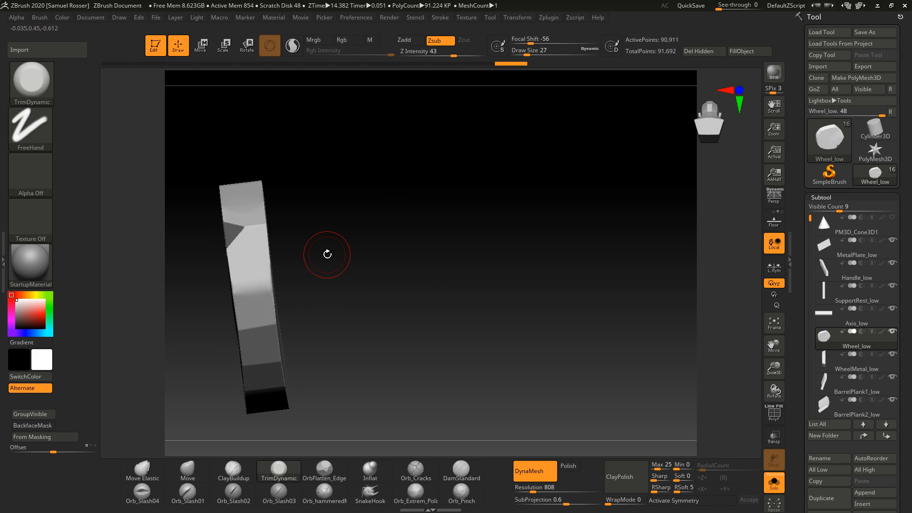
Step: Turn the wheel edge-on and trim its side edge, undoing the stroke
{"action": "left_click_drag", "start_coordinate": [346, 296], "coordinate": [240, 280]}
{"action": "key", "text": "shift"}
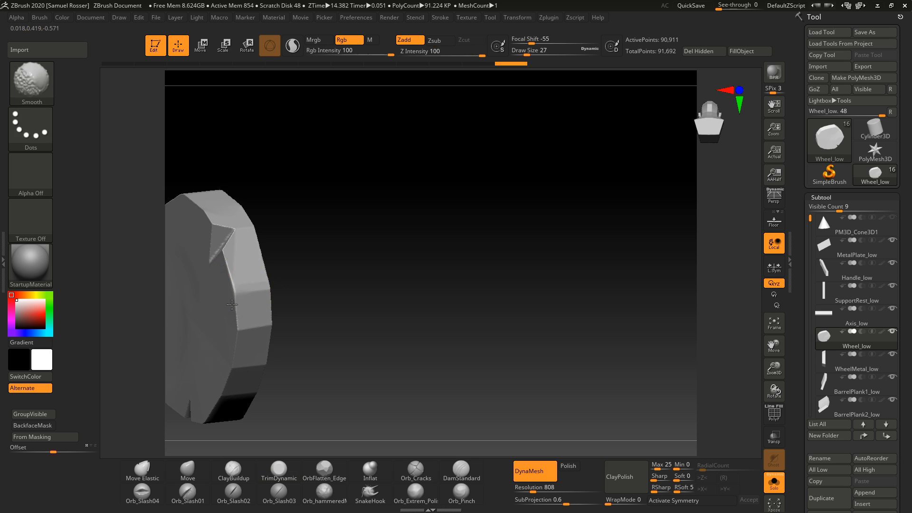
{"action": "right_click_drag", "start_coordinate": [340, 273], "coordinate": [540, 283], "text": "alt"}
{"action": "right_click_drag", "start_coordinate": [482, 271], "coordinate": [535, 271]}
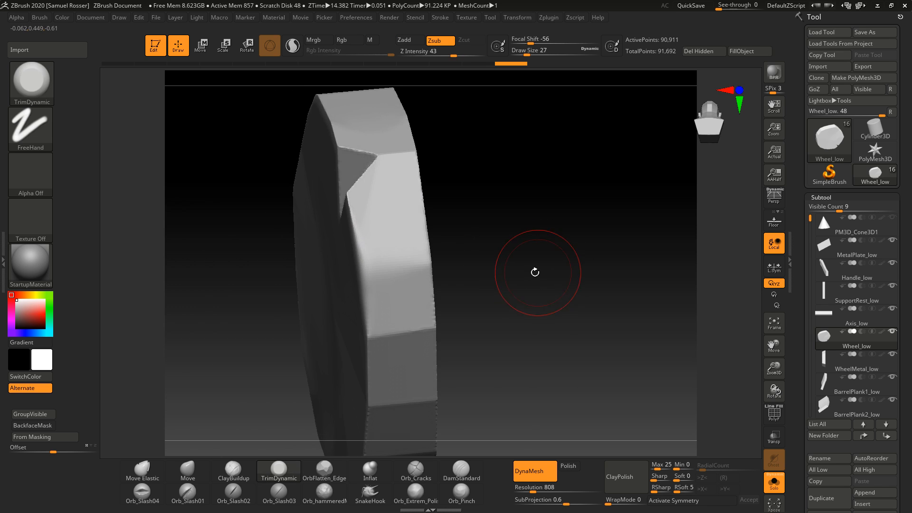
{"action": "key", "text": "ctrl+z"}
Step: Trim along the wheel's side edge, undoing two of the strokes
{"action": "left_click_drag", "start_coordinate": [387, 226], "coordinate": [361, 295], "text": "shift"}
{"action": "right_click_drag", "start_coordinate": [551, 259], "coordinate": [464, 248]}
{"action": "mouse_move", "coordinate": [427, 219]}
{"action": "left_mouse_down", "text": "shift"}
{"action": "mouse_move", "coordinate": [423, 299]}
{"action": "mouse_move", "coordinate": [435, 328]}
{"action": "left_mouse_up", "text": "shift"}
{"action": "right_click_drag", "start_coordinate": [623, 209], "coordinate": [694, 212]}
{"action": "key", "text": "ctrl+z"}
{"action": "mouse_move", "coordinate": [377, 257]}
{"action": "left_mouse_down"}
{"action": "mouse_move", "coordinate": [383, 279]}
{"action": "mouse_move", "coordinate": [429, 271]}
{"action": "mouse_move", "coordinate": [393, 253]}
{"action": "mouse_move", "coordinate": [428, 272]}
{"action": "left_mouse_up"}
{"action": "key", "text": "ctrl+z"}
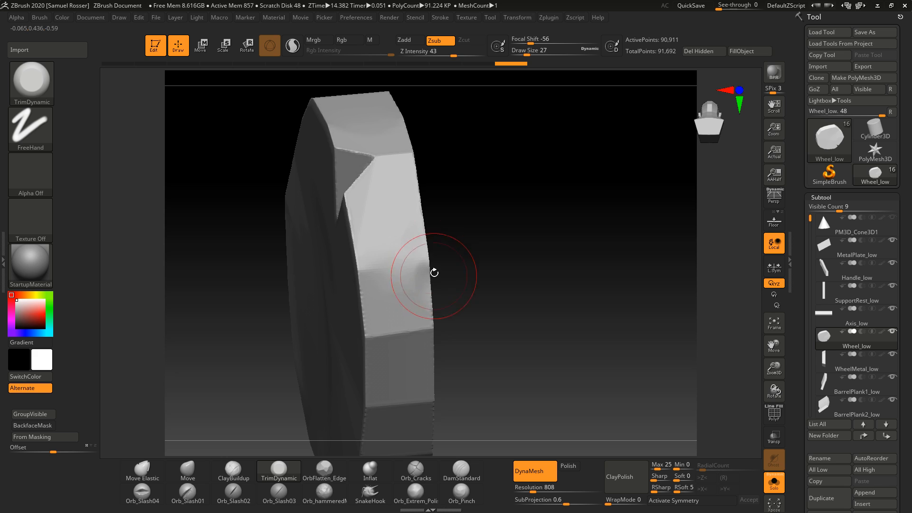
{"action": "right_click_drag", "start_coordinate": [387, 285], "coordinate": [516, 290]}
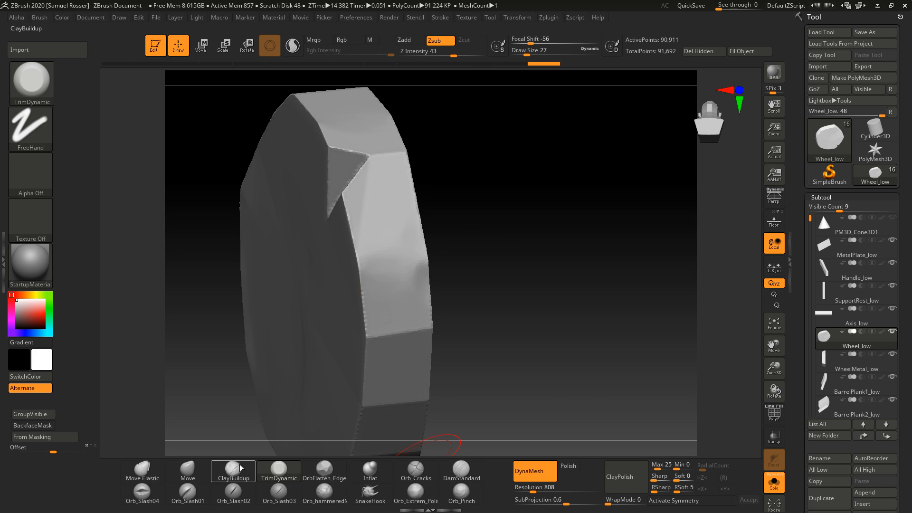
Step: Trim around the wheel's outer rim from several angles
{"action": "mouse_move", "coordinate": [458, 439]}
{"action": "left_mouse_down"}
{"action": "mouse_move", "coordinate": [477, 370]}
{"action": "mouse_move", "coordinate": [521, 387]}
{"action": "mouse_move", "coordinate": [464, 380]}
{"action": "left_mouse_up"}
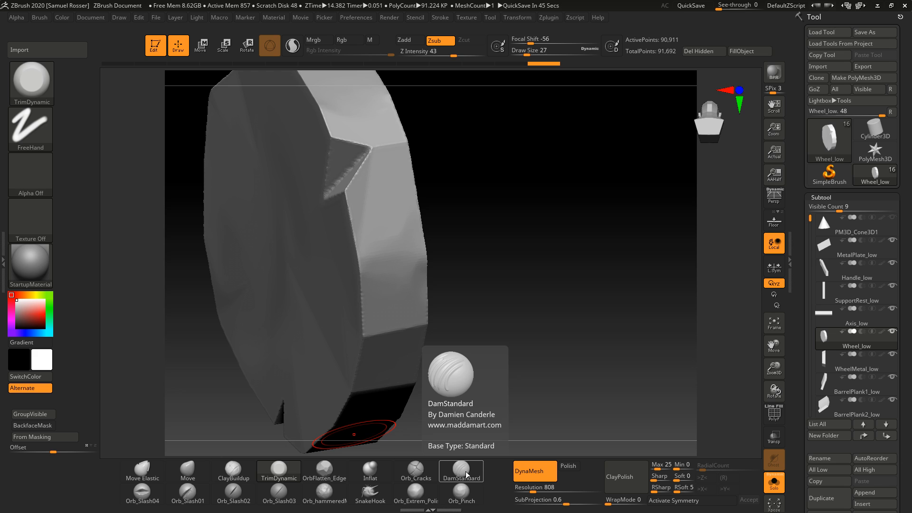
{"action": "left_click_drag", "start_coordinate": [523, 332], "coordinate": [521, 265]}
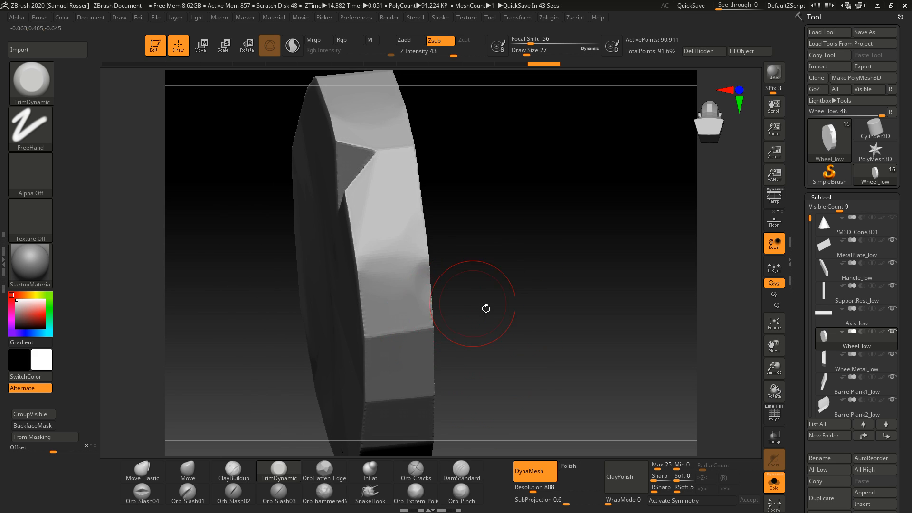
{"action": "left_click_drag", "start_coordinate": [486, 308], "coordinate": [431, 280]}
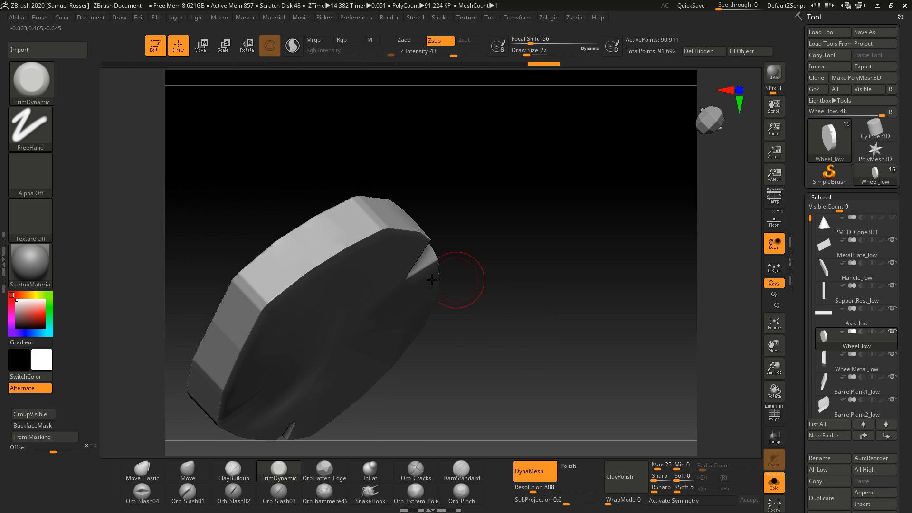
{"action": "mouse_move", "coordinate": [340, 238]}
{"action": "left_mouse_down"}
{"action": "mouse_move", "coordinate": [340, 224]}
{"action": "mouse_move", "coordinate": [368, 218]}
{"action": "left_mouse_up"}
{"action": "mouse_move", "coordinate": [427, 211]}
{"action": "left_mouse_down"}
{"action": "mouse_move", "coordinate": [453, 214]}
{"action": "mouse_move", "coordinate": [391, 210]}
{"action": "mouse_move", "coordinate": [404, 209]}
{"action": "left_mouse_up"}
{"action": "mouse_move", "coordinate": [527, 212]}
{"action": "left_mouse_down"}
{"action": "mouse_move", "coordinate": [551, 220]}
{"action": "mouse_move", "coordinate": [530, 230]}
{"action": "left_mouse_up"}
{"action": "mouse_move", "coordinate": [402, 280]}
{"action": "left_mouse_down"}
{"action": "mouse_move", "coordinate": [342, 301]}
{"action": "mouse_move", "coordinate": [366, 309]}
{"action": "left_mouse_up"}
{"action": "left_click_drag", "start_coordinate": [457, 318], "coordinate": [479, 308]}
{"action": "mouse_move", "coordinate": [347, 306]}
{"action": "left_mouse_down"}
{"action": "mouse_move", "coordinate": [272, 326]}
{"action": "mouse_move", "coordinate": [304, 331]}
{"action": "left_mouse_up"}
{"action": "mouse_move", "coordinate": [471, 323]}
{"action": "left_mouse_down"}
{"action": "mouse_move", "coordinate": [446, 311]}
{"action": "mouse_move", "coordinate": [477, 326]}
{"action": "mouse_move", "coordinate": [487, 343]}
{"action": "left_mouse_up"}
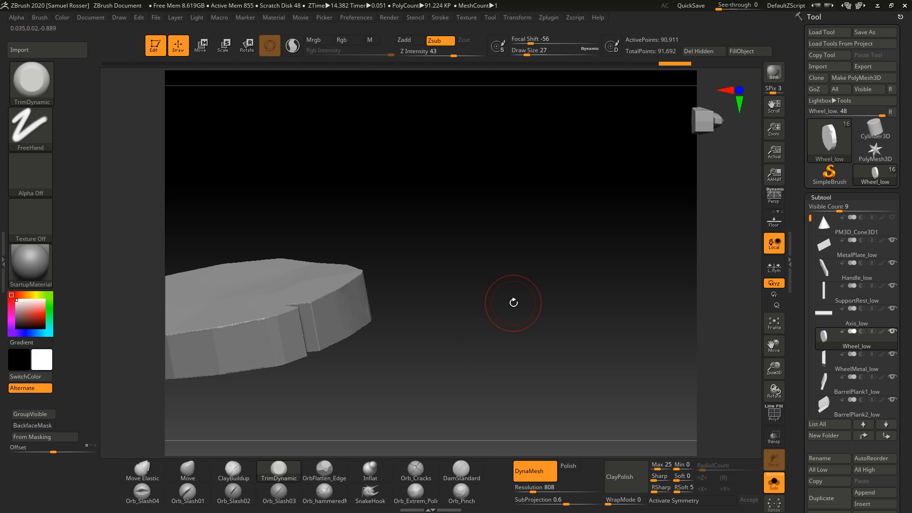
Step: Orbit around the wheel to inspect its trimmed edges
{"action": "left_click_drag", "start_coordinate": [576, 434], "coordinate": [576, 255]}
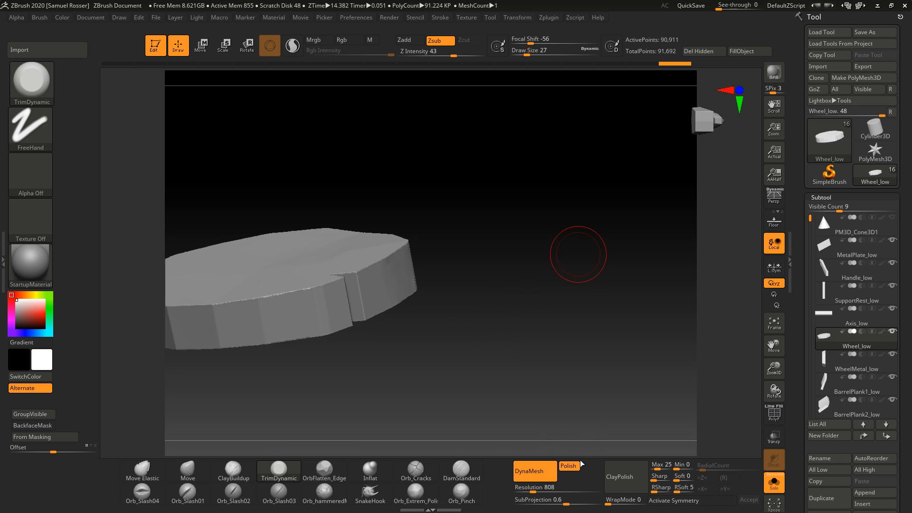
{"action": "left_click_drag", "start_coordinate": [585, 454], "coordinate": [540, 157]}
{"action": "left_click_drag", "start_coordinate": [580, 248], "coordinate": [560, 321]}
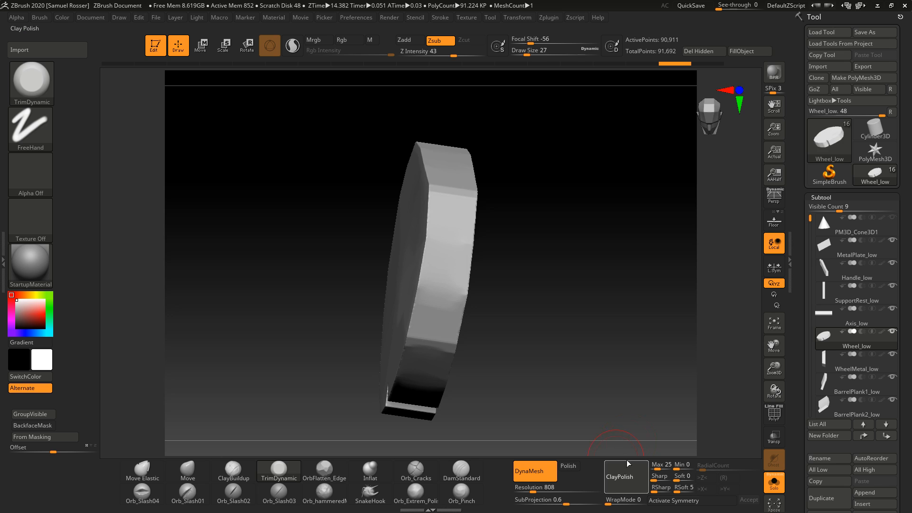
{"action": "left_click_drag", "start_coordinate": [625, 451], "coordinate": [641, 265]}
{"action": "left_click_drag", "start_coordinate": [633, 342], "coordinate": [584, 301]}
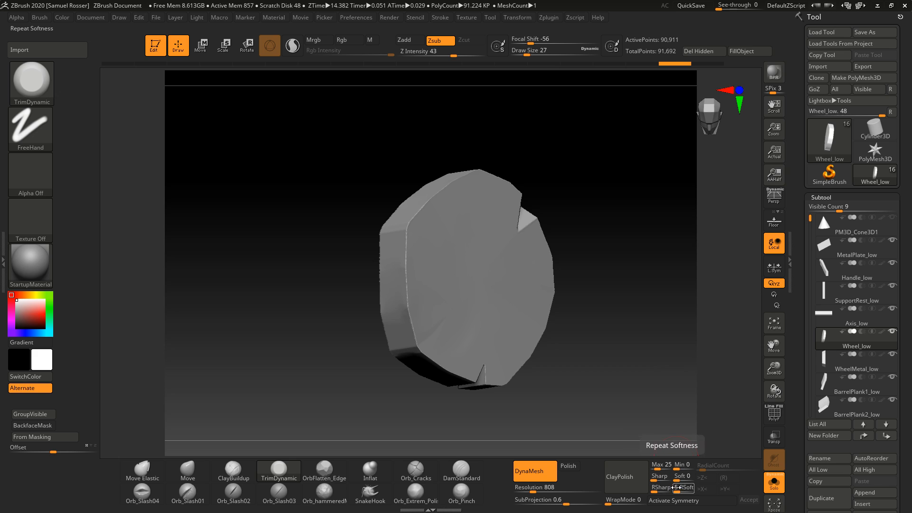
{"action": "left_click_drag", "start_coordinate": [643, 445], "coordinate": [628, 388]}
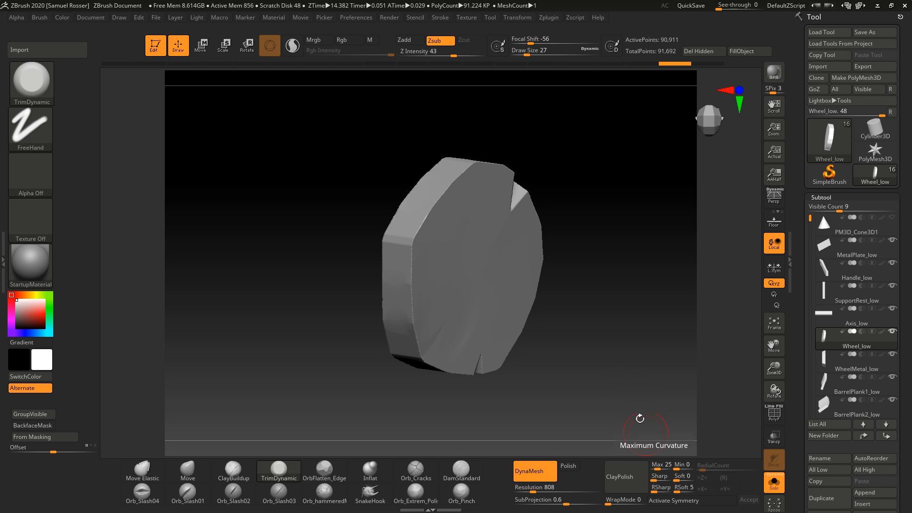
{"action": "left_click_drag", "start_coordinate": [639, 417], "coordinate": [635, 395]}
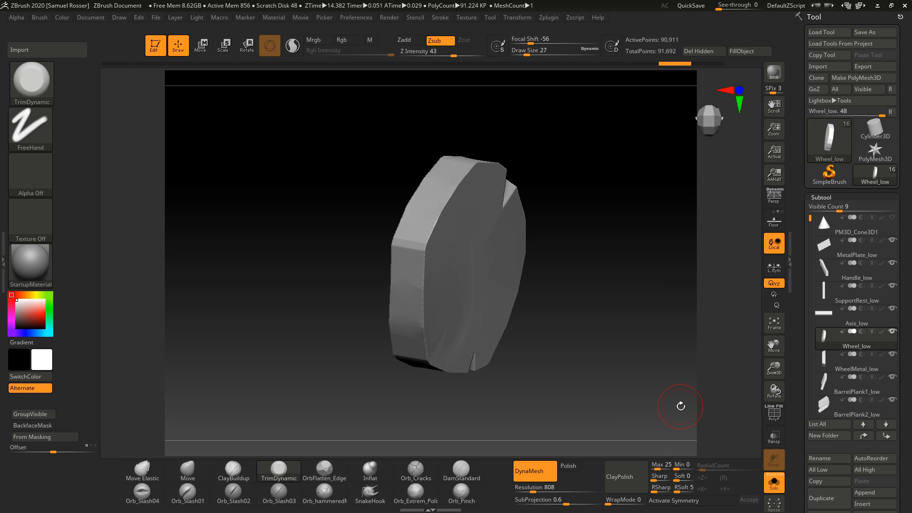
Step: Set the ClayPolish Soft value to 13
{"action": "left_click", "coordinate": [655, 479]}
{"action": "left_click_drag", "start_coordinate": [676, 480], "coordinate": [675, 481]}
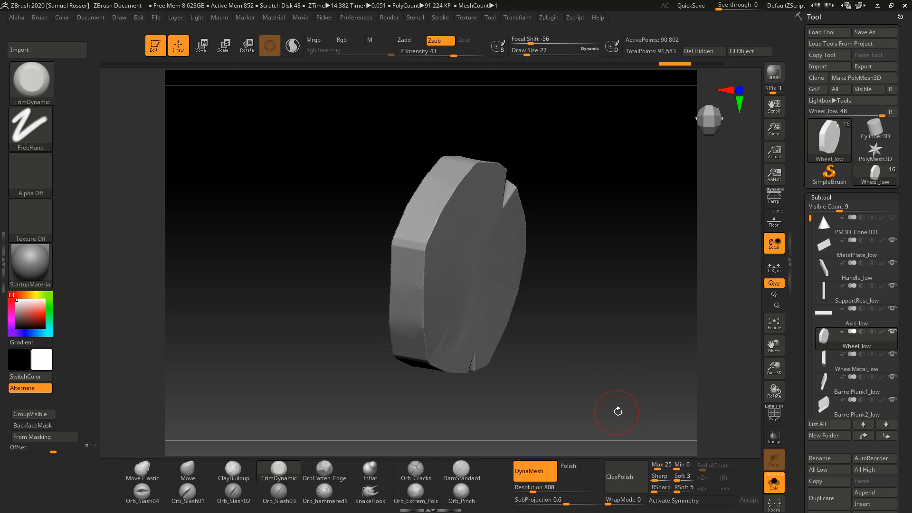
{"action": "left_click_drag", "start_coordinate": [615, 407], "coordinate": [664, 336]}
{"action": "right_click_drag", "start_coordinate": [623, 335], "coordinate": [575, 386], "text": "ctrl"}
{"action": "right_click_drag", "start_coordinate": [575, 386], "coordinate": [672, 373]}
{"action": "left_click_drag", "start_coordinate": [678, 482], "coordinate": [677, 484]}
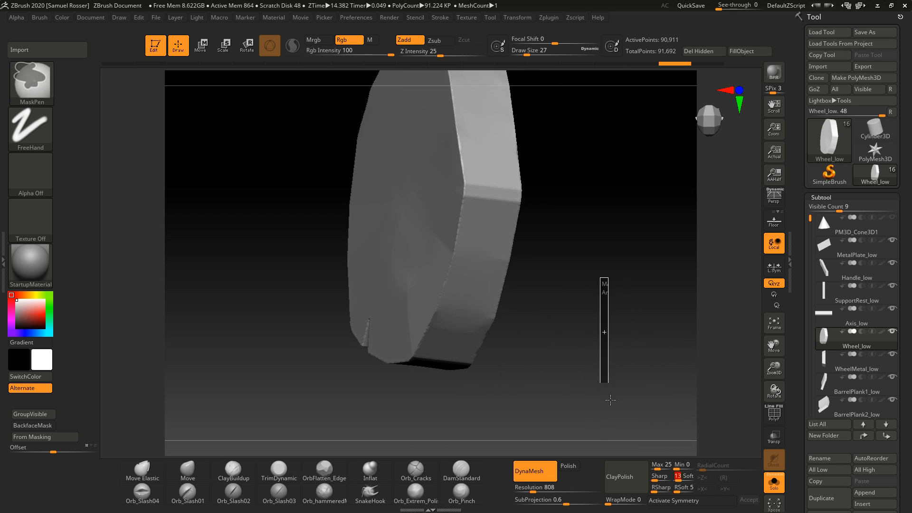
{"action": "left_click_drag", "start_coordinate": [621, 407], "coordinate": [630, 398]}
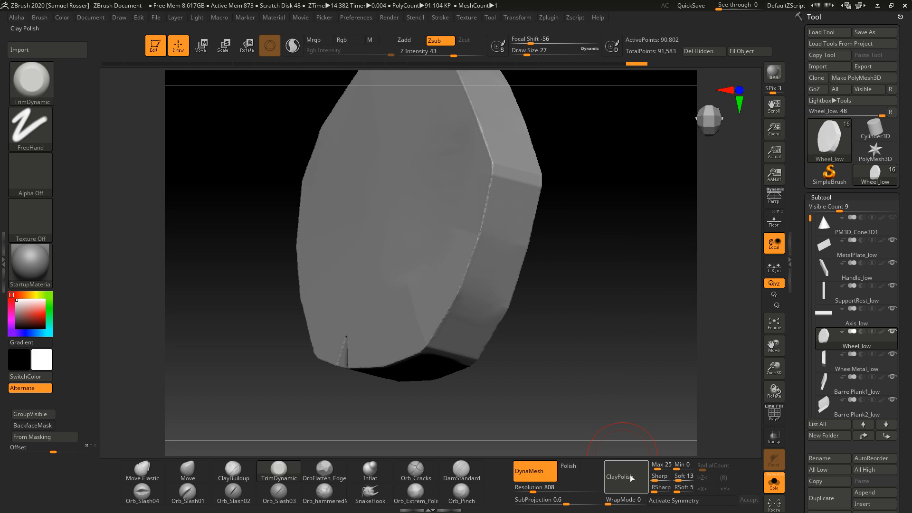
Step: Trim the edges of the wheel's front face
{"action": "right_click_drag", "start_coordinate": [622, 313], "coordinate": [566, 296]}
{"action": "right_click_drag", "start_coordinate": [587, 346], "coordinate": [554, 332]}
{"action": "right_click_drag", "start_coordinate": [553, 333], "coordinate": [639, 347], "text": "ctrl"}
{"action": "right_click_drag", "start_coordinate": [566, 381], "coordinate": [564, 325], "text": "alt"}
{"action": "mouse_move", "coordinate": [497, 325]}
{"action": "right_mouse_down"}
{"action": "mouse_move", "coordinate": [562, 372]}
{"action": "mouse_move", "coordinate": [540, 306]}
{"action": "mouse_move", "coordinate": [474, 291]}
{"action": "right_mouse_up"}
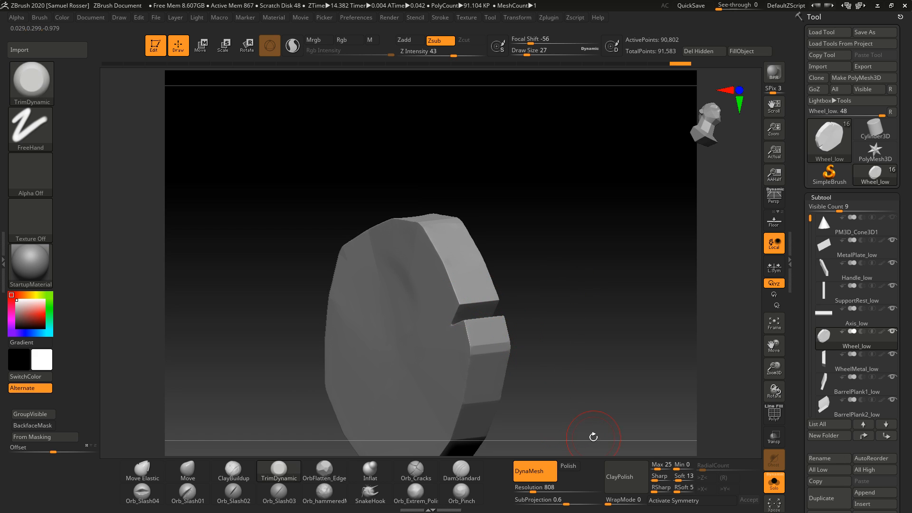
Step: Trim around the notch in the wheel's rim, undoing one stroke
{"action": "right_click_drag", "start_coordinate": [597, 369], "coordinate": [548, 272]}
{"action": "mouse_move", "coordinate": [535, 250]}
{"action": "left_mouse_down", "text": "ctrl"}
{"action": "mouse_move", "coordinate": [600, 399]}
{"action": "mouse_move", "coordinate": [610, 398]}
{"action": "left_mouse_up", "text": "ctrl"}
{"action": "key", "text": "ctrl+z"}
{"action": "right_click_drag", "start_coordinate": [528, 328], "coordinate": [713, 334], "text": "ctrl"}
{"action": "right_click_drag", "start_coordinate": [617, 334], "coordinate": [592, 243], "text": "alt"}
{"action": "left_click_drag", "start_coordinate": [493, 404], "coordinate": [423, 430]}
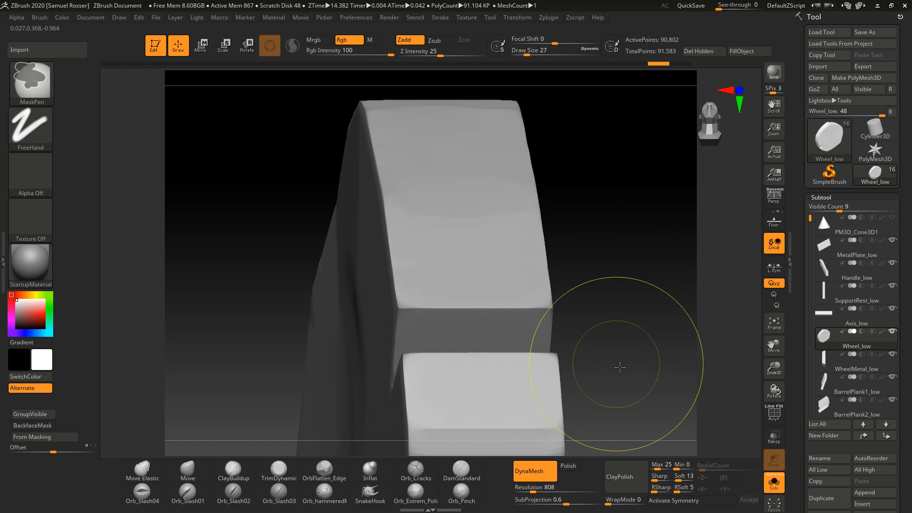
Step: Trim beside the rim notch, undoing the last two strokes
{"action": "right_click_drag", "start_coordinate": [609, 364], "coordinate": [665, 352]}
{"action": "mouse_move", "coordinate": [535, 304]}
{"action": "left_mouse_down"}
{"action": "mouse_move", "coordinate": [511, 340]}
{"action": "mouse_move", "coordinate": [507, 299]}
{"action": "left_mouse_up"}
{"action": "right_click_drag", "start_coordinate": [670, 295], "coordinate": [599, 285]}
{"action": "key", "text": "ctrl+z"}
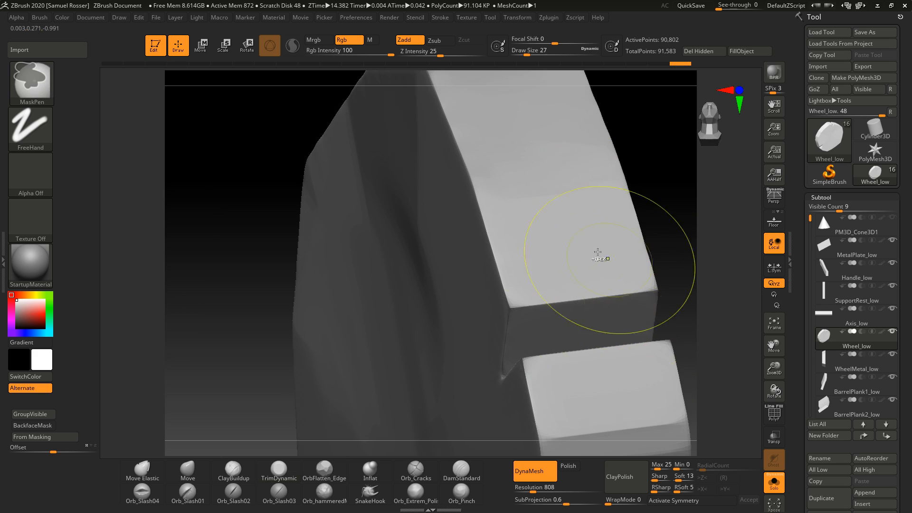
{"action": "key", "text": "ctrl+z"}
{"action": "right_click_drag", "start_coordinate": [265, 334], "coordinate": [95, 344], "text": "ctrl"}
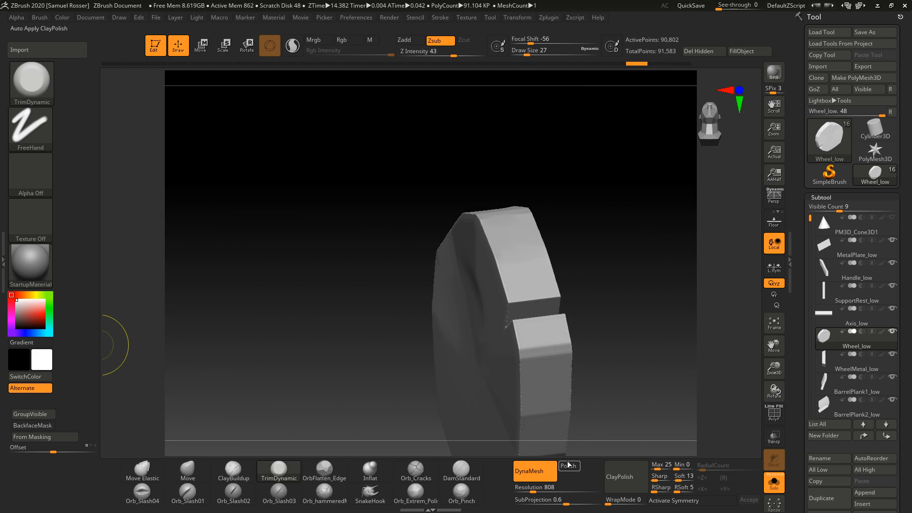
Step: Enable Polish and redo the last undone stroke on the wheel
{"action": "left_click", "coordinate": [569, 465]}
{"action": "key", "text": "ctrl+shift+z"}
{"action": "mouse_move", "coordinate": [625, 350]}
{"action": "right_mouse_down"}
{"action": "mouse_move", "coordinate": [584, 319]}
{"action": "mouse_move", "coordinate": [613, 361]}
{"action": "right_mouse_up"}
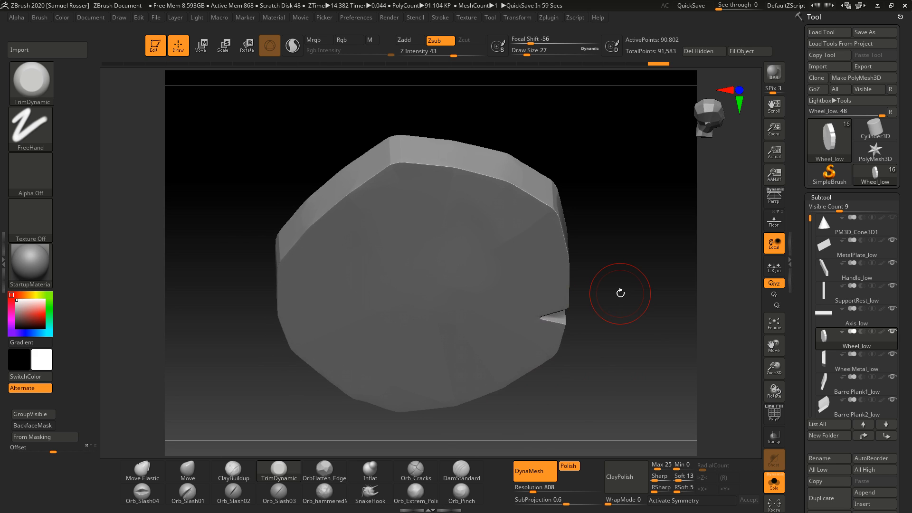
{"action": "right_click_drag", "start_coordinate": [621, 291], "coordinate": [297, 415]}
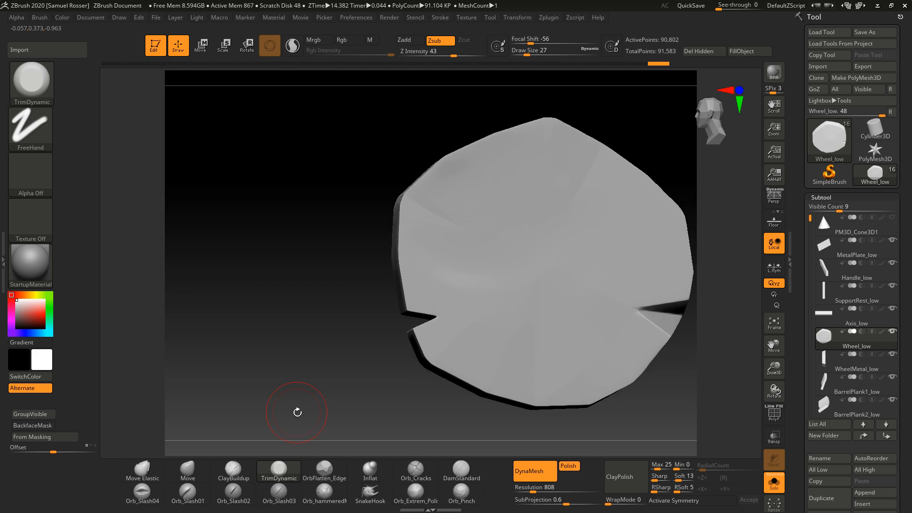
{"action": "mouse_move", "coordinate": [405, 378]}
{"action": "right_mouse_down"}
{"action": "mouse_move", "coordinate": [481, 422]}
{"action": "mouse_move", "coordinate": [387, 410]}
{"action": "mouse_move", "coordinate": [361, 378]}
{"action": "right_mouse_up"}
Step: Examine the wheelbarrow reference photos
{"action": "key", "text": "5"}
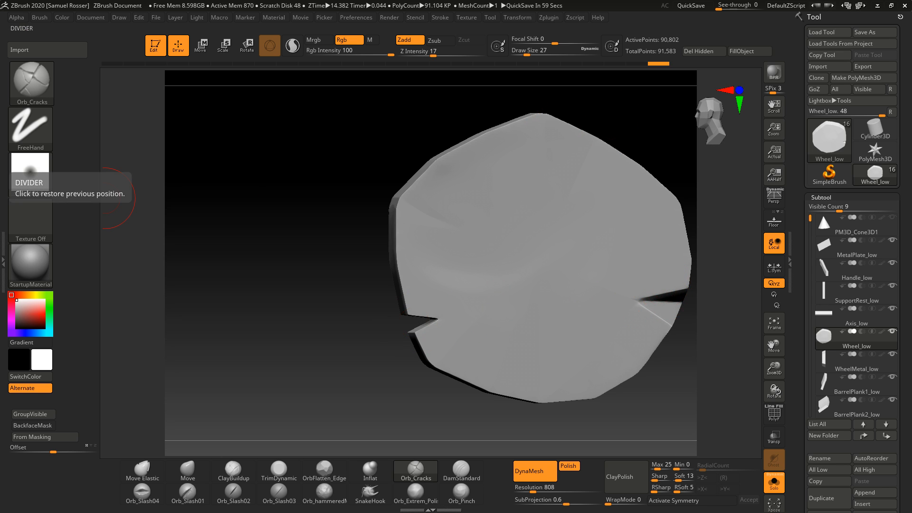
{"action": "right_click_drag", "start_coordinate": [0, 503], "coordinate": [496, 429]}
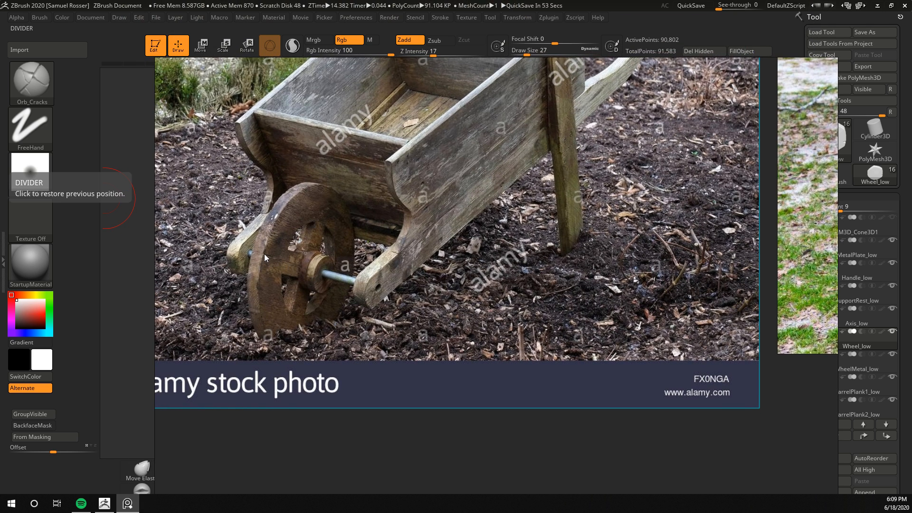
{"action": "scroll", "coordinate": [397, 275], "scroll_direction": "down", "scroll_amount": 3}
{"action": "scroll", "coordinate": [523, 282], "scroll_direction": "up", "scroll_amount": 4}
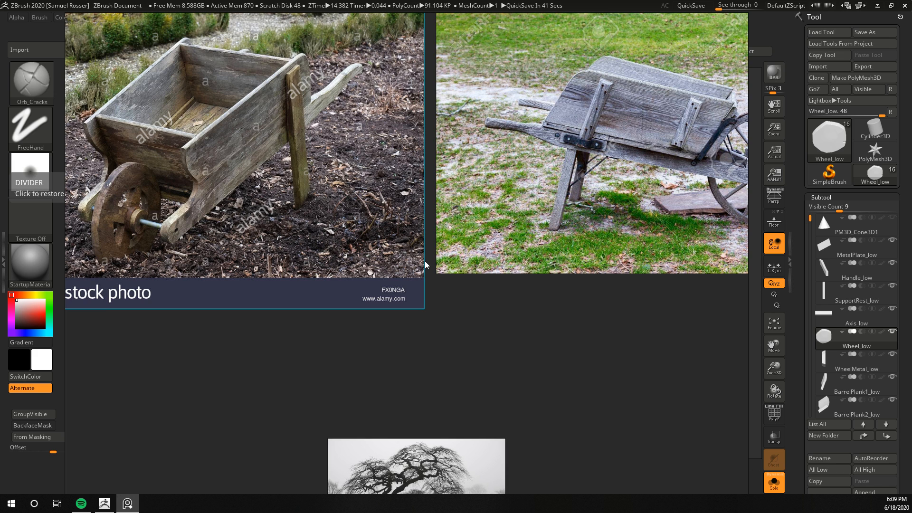
{"action": "right_click_drag", "start_coordinate": [430, 264], "coordinate": [433, 255]}
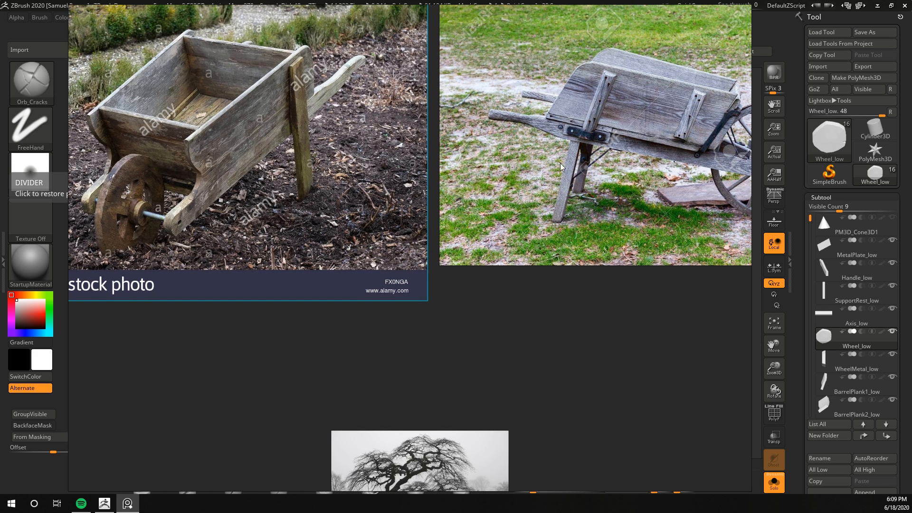
{"action": "right_click_drag", "start_coordinate": [636, 227], "coordinate": [611, 232]}
{"action": "scroll", "coordinate": [611, 231], "scroll_direction": "down", "scroll_amount": 3}
{"action": "right_click_drag", "start_coordinate": [546, 251], "coordinate": [0, 304]}
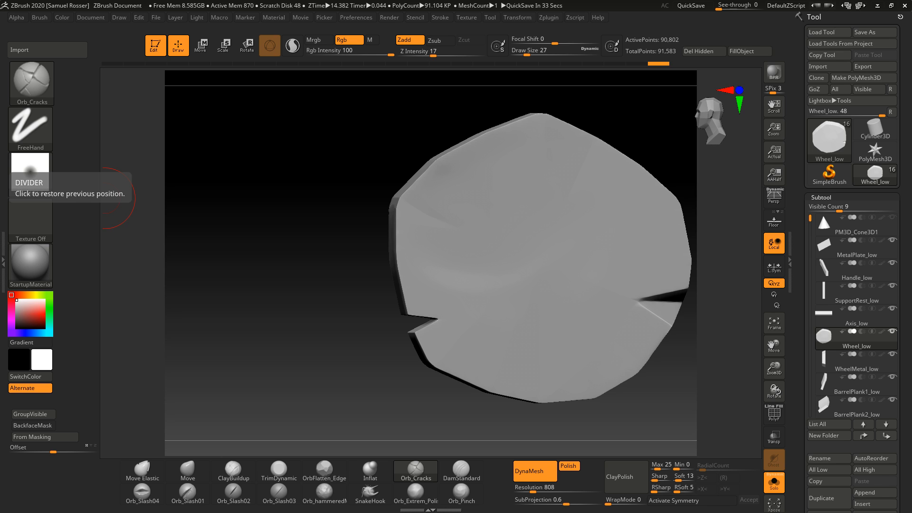
Step: Switch to the Orb_Slash04 brush and carve slashes across the wheel's face
{"action": "key", "text": "b"}
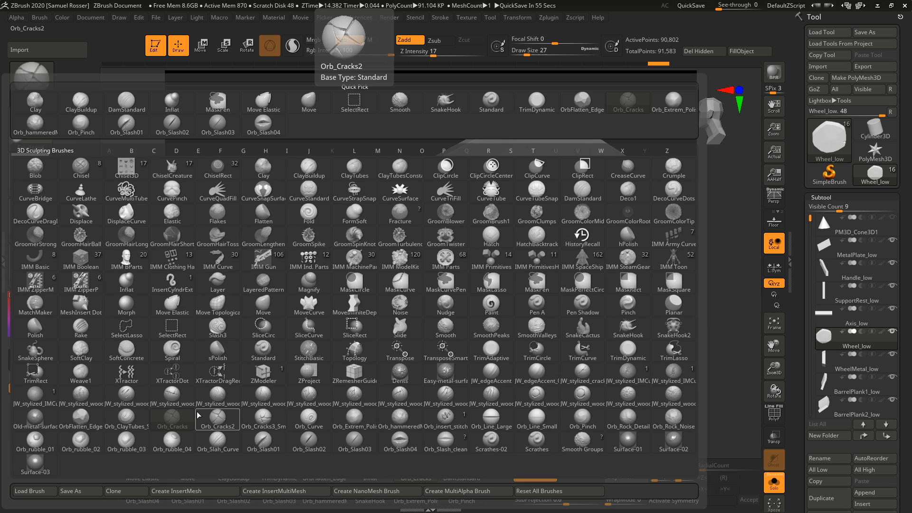
{"action": "left_click", "coordinate": [399, 442]}
{"action": "left_click_drag", "start_coordinate": [495, 240], "coordinate": [450, 386]}
{"action": "mouse_move", "coordinate": [382, 398]}
{"action": "left_mouse_down"}
{"action": "mouse_move", "coordinate": [311, 395]}
{"action": "mouse_move", "coordinate": [394, 412]}
{"action": "left_mouse_up"}
{"action": "mouse_move", "coordinate": [325, 420]}
{"action": "left_mouse_down"}
{"action": "mouse_move", "coordinate": [386, 420]}
{"action": "mouse_move", "coordinate": [304, 417]}
{"action": "left_mouse_up"}
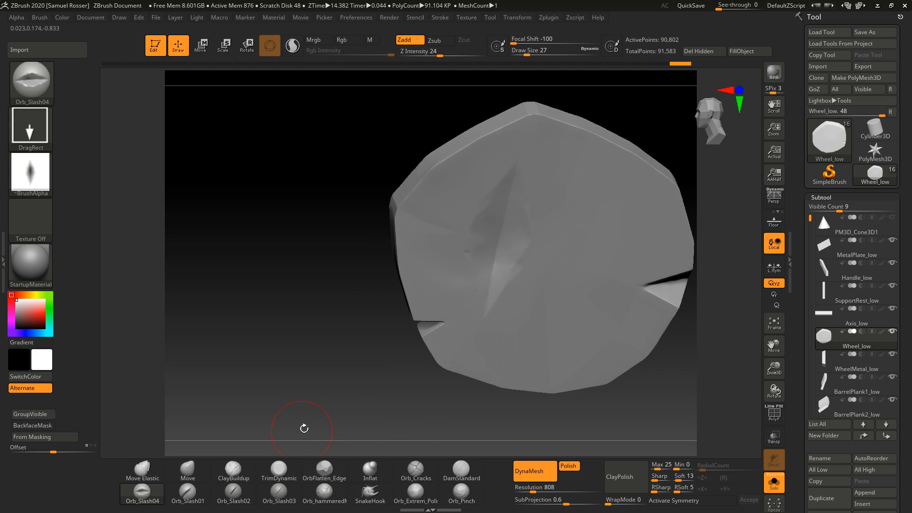
Step: Switch to the TrimDynamic brush and trim the wheel's lower-left edge
{"action": "key", "text": "b"}
{"action": "left_click", "coordinate": [531, 256]}
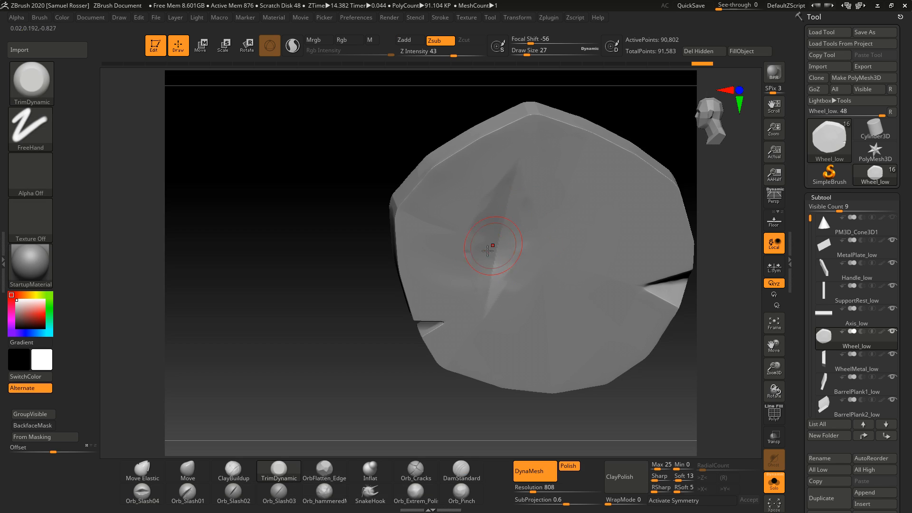
{"action": "left_click_drag", "start_coordinate": [370, 374], "coordinate": [390, 369]}
{"action": "left_click_drag", "start_coordinate": [383, 402], "coordinate": [418, 401]}
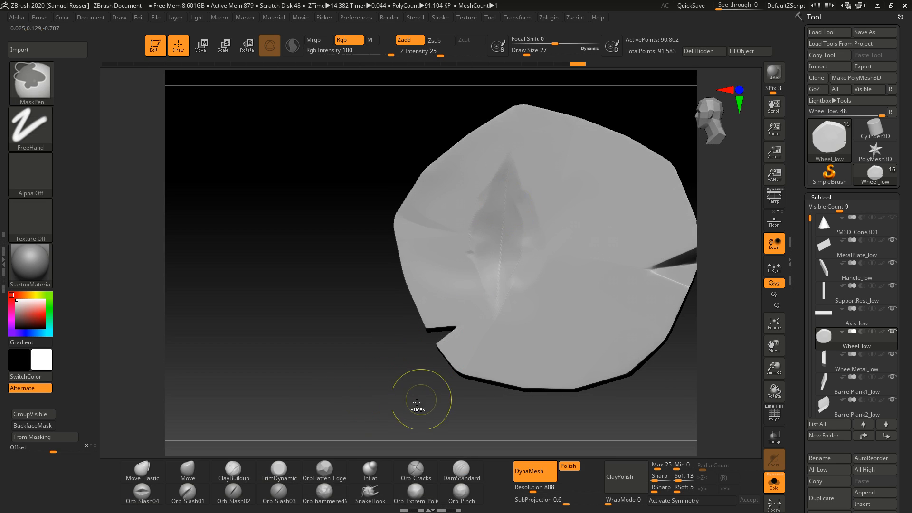
{"action": "left_click_drag", "start_coordinate": [342, 387], "coordinate": [327, 398]}
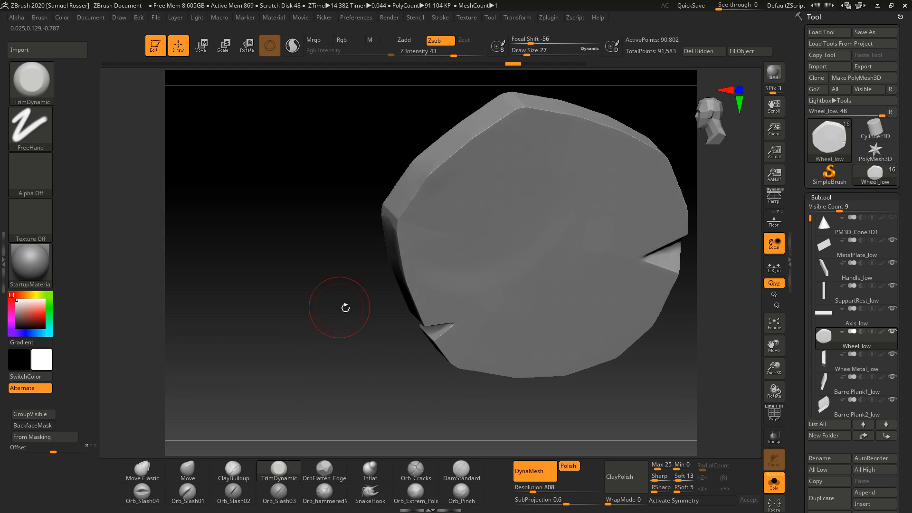
{"action": "left_click_drag", "start_coordinate": [346, 308], "coordinate": [363, 345]}
Step: Switch to the Orb_Cracks brush and try carving a crack across the wheel's face, undoing the last strokes
{"action": "key", "text": "b"}
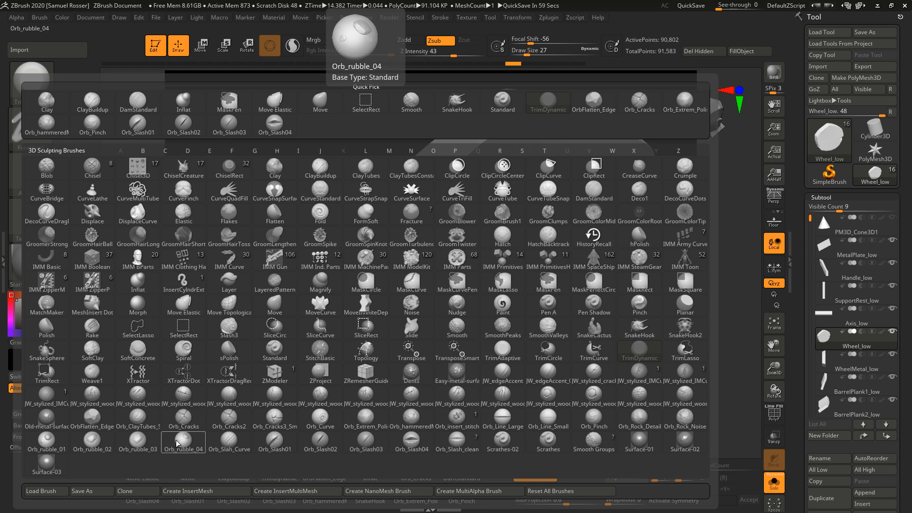
{"action": "left_click", "coordinate": [195, 426]}
{"action": "mouse_move", "coordinate": [361, 354]}
{"action": "left_mouse_down"}
{"action": "mouse_move", "coordinate": [465, 301]}
{"action": "mouse_move", "coordinate": [661, 256]}
{"action": "left_mouse_up"}
{"action": "mouse_move", "coordinate": [684, 359]}
{"action": "left_mouse_down"}
{"action": "mouse_move", "coordinate": [637, 375]}
{"action": "mouse_move", "coordinate": [598, 304]}
{"action": "left_mouse_up"}
{"action": "key", "text": "ctrl+z"}
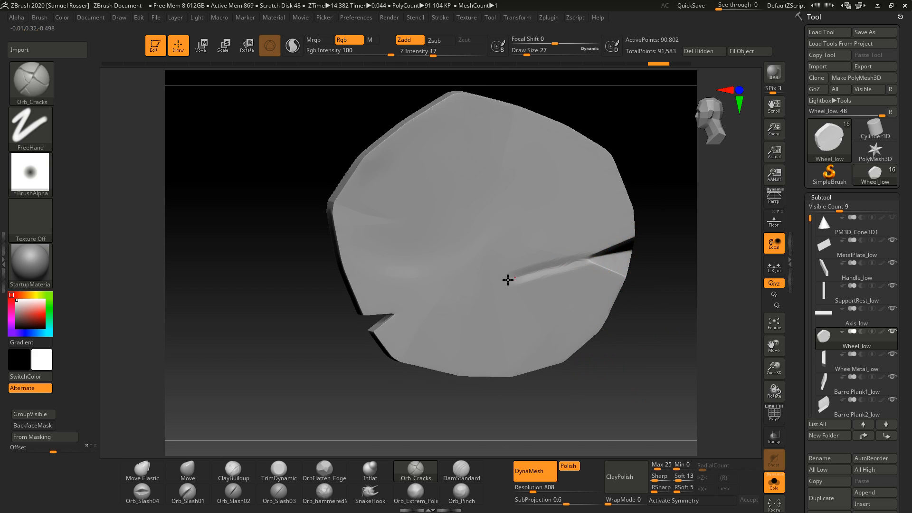
{"action": "left_click_drag", "start_coordinate": [508, 280], "coordinate": [382, 320]}
{"action": "left_click_drag", "start_coordinate": [301, 366], "coordinate": [344, 361]}
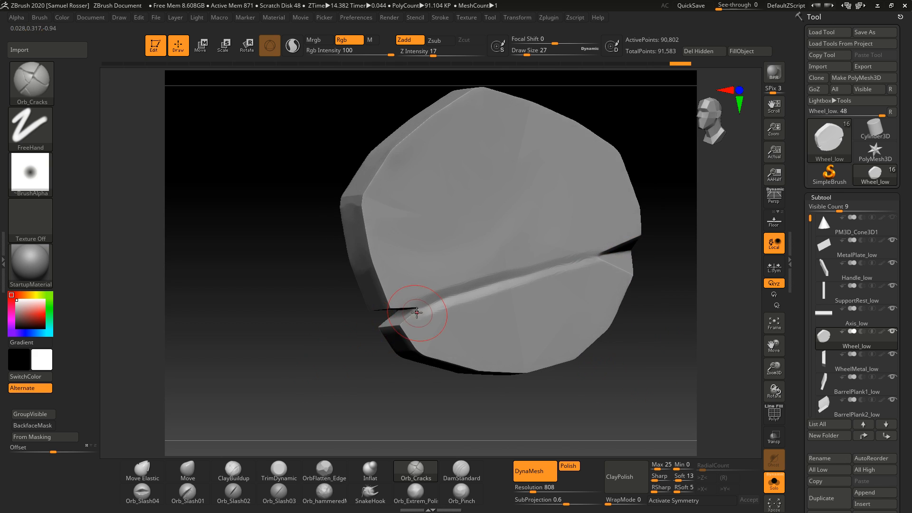
{"action": "left_click_drag", "start_coordinate": [613, 354], "coordinate": [631, 417]}
{"action": "left_click_drag", "start_coordinate": [649, 387], "coordinate": [637, 338]}
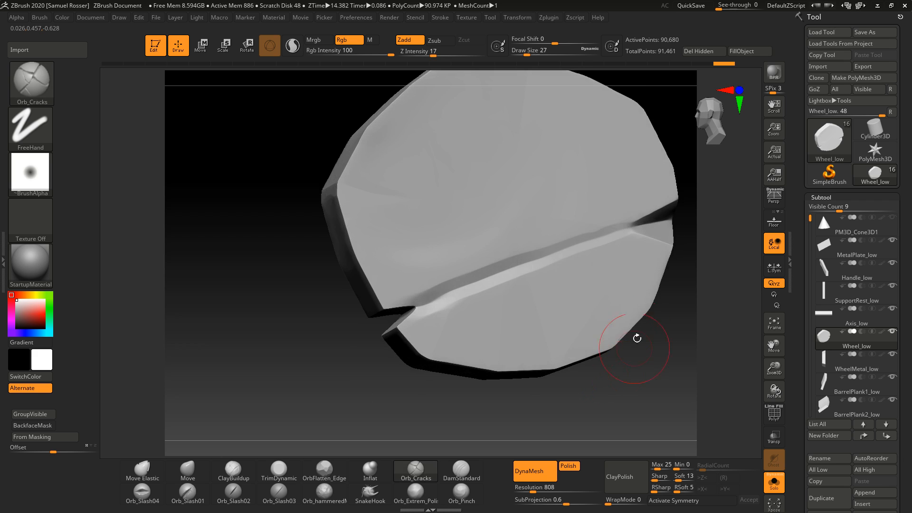
{"action": "left_click_drag", "start_coordinate": [614, 382], "coordinate": [626, 362]}
{"action": "key", "text": "ctrl+z"}
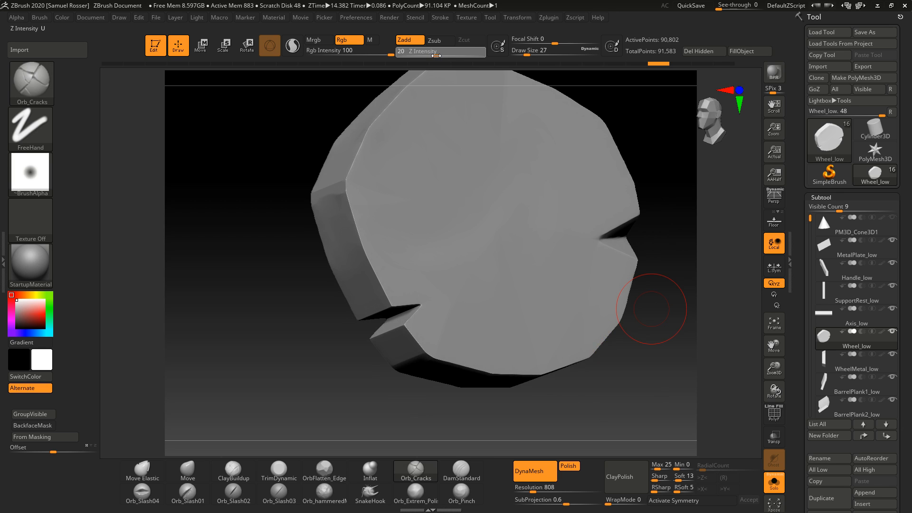
Step: Set Z Intensity to 22 and carve crack strokes across the wheel, undoing the last two
{"action": "left_click_drag", "start_coordinate": [436, 56], "coordinate": [456, 55]}
{"action": "left_click_drag", "start_coordinate": [397, 240], "coordinate": [613, 247]}
{"action": "mouse_move", "coordinate": [646, 285]}
{"action": "left_mouse_down"}
{"action": "mouse_move", "coordinate": [656, 366]}
{"action": "mouse_move", "coordinate": [671, 339]}
{"action": "mouse_move", "coordinate": [664, 335]}
{"action": "left_mouse_up"}
{"action": "left_click_drag", "start_coordinate": [495, 257], "coordinate": [346, 260]}
{"action": "mouse_move", "coordinate": [504, 247]}
{"action": "left_mouse_down"}
{"action": "mouse_move", "coordinate": [568, 245]}
{"action": "mouse_move", "coordinate": [533, 279]}
{"action": "left_mouse_up"}
{"action": "key", "text": "ctrl+z"}
{"action": "key", "text": "ctrl+z"}
{"action": "mouse_move", "coordinate": [434, 55]}
{"action": "left_mouse_down"}
{"action": "mouse_move", "coordinate": [426, 56]}
{"action": "mouse_move", "coordinate": [438, 57]}
{"action": "left_mouse_up"}
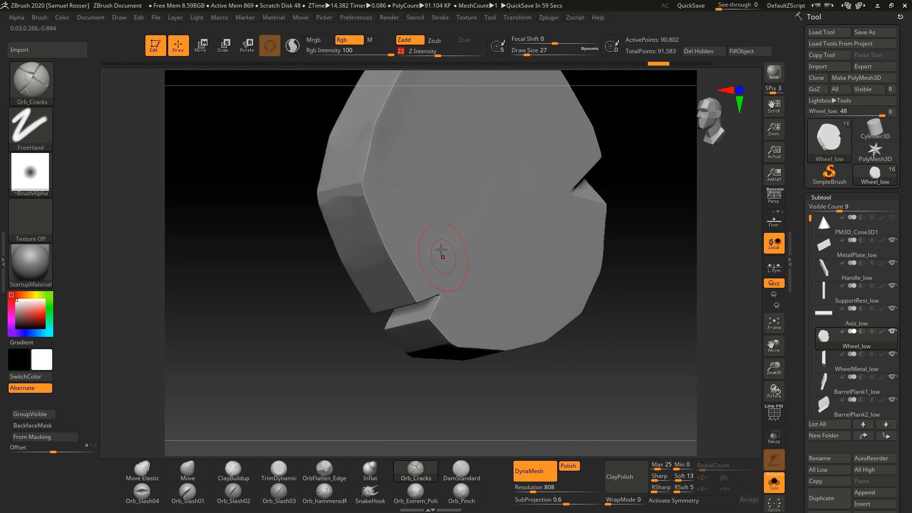
Step: Try carving a crack across the upper wheel face with several strokes, then undo them all
{"action": "left_click_drag", "start_coordinate": [441, 250], "coordinate": [543, 183]}
{"action": "left_click_drag", "start_coordinate": [655, 300], "coordinate": [664, 300]}
{"action": "left_click_drag", "start_coordinate": [660, 300], "coordinate": [666, 388], "text": "ctrl"}
{"action": "left_click_drag", "start_coordinate": [632, 342], "coordinate": [647, 397], "text": "ctrl"}
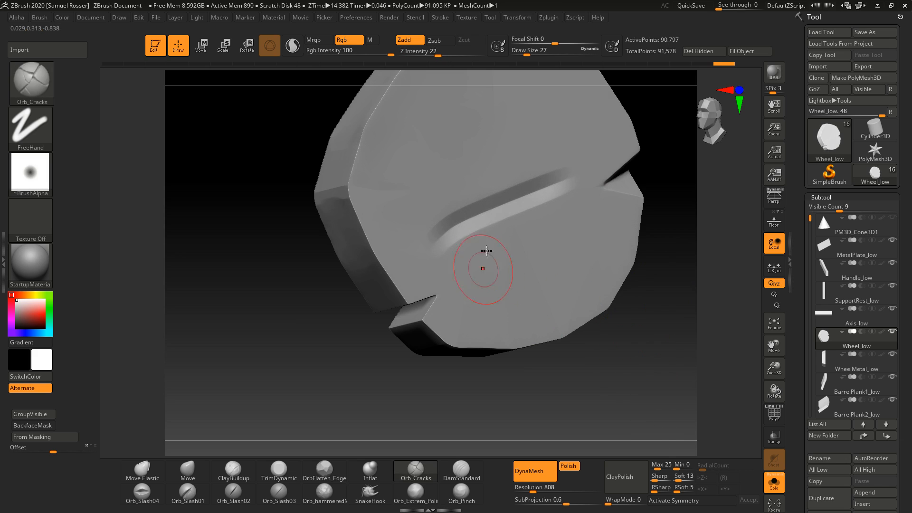
{"action": "left_click_drag", "start_coordinate": [487, 252], "coordinate": [523, 248]}
{"action": "left_click_drag", "start_coordinate": [661, 319], "coordinate": [674, 402], "text": "ctrl"}
{"action": "left_click_drag", "start_coordinate": [554, 259], "coordinate": [569, 214]}
{"action": "left_click_drag", "start_coordinate": [635, 348], "coordinate": [660, 431], "text": "ctrl"}
{"action": "mouse_move", "coordinate": [636, 405]}
{"action": "left_mouse_down"}
{"action": "mouse_move", "coordinate": [626, 397]}
{"action": "mouse_move", "coordinate": [644, 370]}
{"action": "left_mouse_up"}
{"action": "mouse_move", "coordinate": [551, 239]}
{"action": "left_mouse_down"}
{"action": "mouse_move", "coordinate": [554, 215]}
{"action": "mouse_move", "coordinate": [551, 228]}
{"action": "left_mouse_up"}
{"action": "left_click_drag", "start_coordinate": [656, 306], "coordinate": [661, 389], "text": "ctrl"}
{"action": "mouse_move", "coordinate": [655, 370]}
{"action": "left_mouse_down"}
{"action": "mouse_move", "coordinate": [635, 387]}
{"action": "mouse_move", "coordinate": [642, 403]}
{"action": "left_mouse_up"}
{"action": "mouse_move", "coordinate": [607, 361]}
{"action": "left_mouse_down"}
{"action": "mouse_move", "coordinate": [617, 352]}
{"action": "mouse_move", "coordinate": [601, 363]}
{"action": "left_mouse_up"}
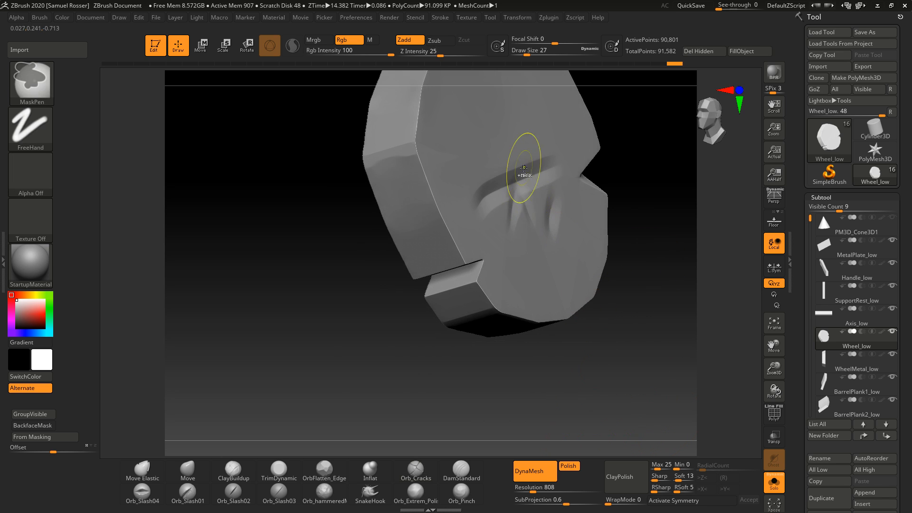
{"action": "key", "text": "ctrl+z"}
{"action": "key", "text": "ctrl+z"}
{"action": "key", "text": "ctrl+z"}
{"action": "key", "text": "ctrl+z"}
{"action": "key", "text": "ctrl+z"}
{"action": "key", "text": "ctrl+z"}
{"action": "key", "text": "ctrl+z"}
{"action": "key", "text": "ctrl+z"}
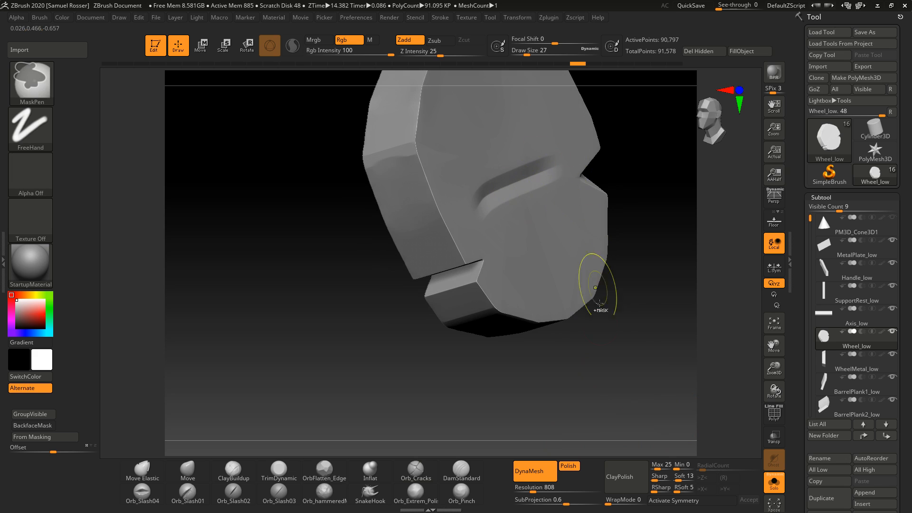
{"action": "key", "text": "ctrl+z"}
{"action": "key", "text": "ctrl+z"}
{"action": "key", "text": "ctrl+z"}
{"action": "key", "text": "ctrl+z"}
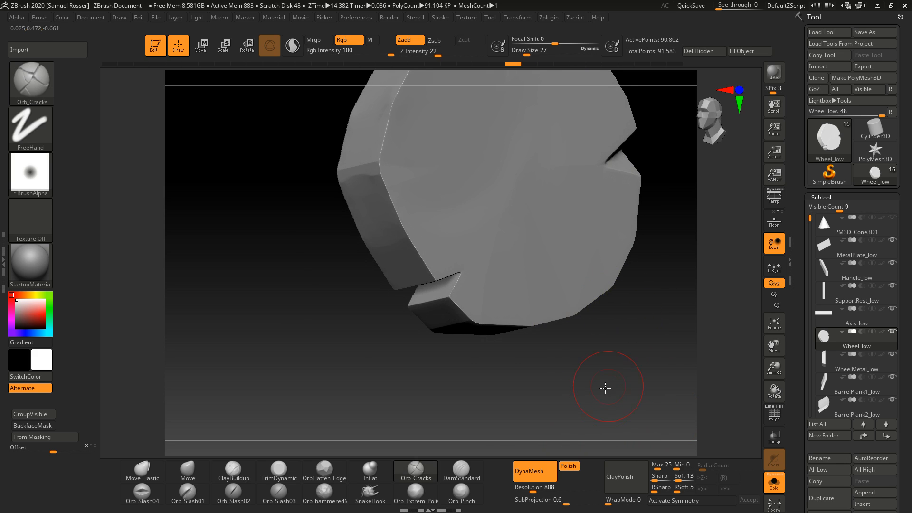
Step: Set Z Intensity to 26 and carve a long diagonal crack across the wheel's face
{"action": "left_click_drag", "start_coordinate": [605, 388], "coordinate": [570, 301]}
{"action": "left_click_drag", "start_coordinate": [596, 211], "coordinate": [612, 286]}
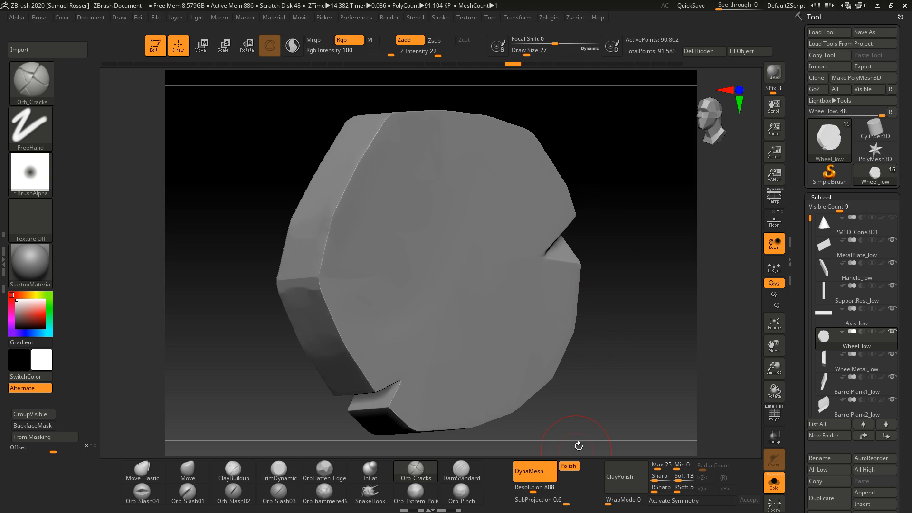
{"action": "left_click", "coordinate": [440, 55]}
{"action": "left_click_drag", "start_coordinate": [441, 56], "coordinate": [442, 56]}
{"action": "left_click_drag", "start_coordinate": [589, 252], "coordinate": [559, 265]}
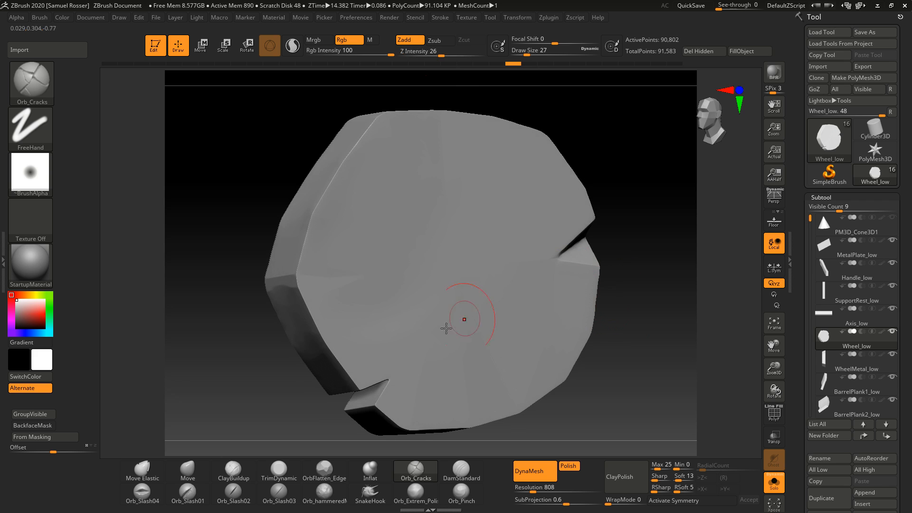
{"action": "left_click_drag", "start_coordinate": [389, 379], "coordinate": [456, 336]}
{"action": "left_click_drag", "start_coordinate": [594, 223], "coordinate": [622, 218]}
{"action": "mouse_move", "coordinate": [643, 190]}
{"action": "left_mouse_down"}
{"action": "mouse_move", "coordinate": [613, 258]}
{"action": "mouse_move", "coordinate": [628, 353]}
{"action": "mouse_move", "coordinate": [611, 366]}
{"action": "mouse_move", "coordinate": [646, 366]}
{"action": "left_mouse_up"}
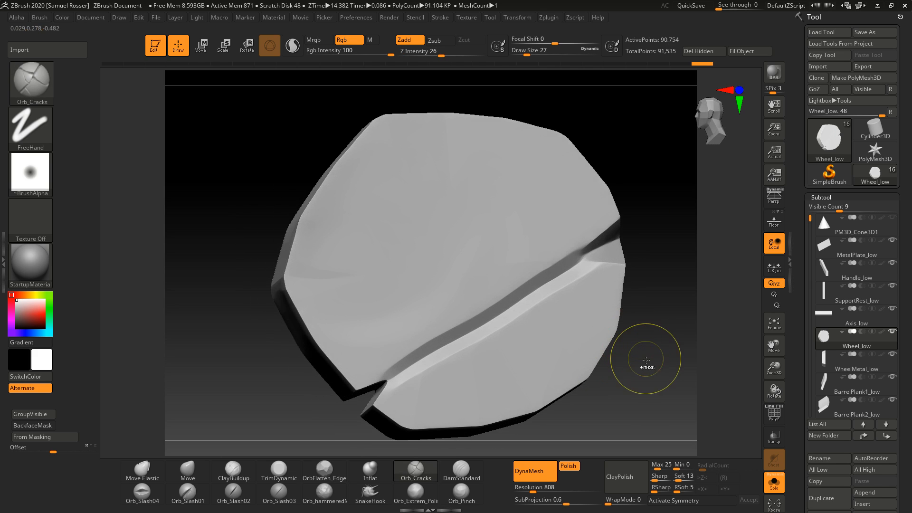
{"action": "mouse_move", "coordinate": [618, 220]}
{"action": "left_mouse_down"}
{"action": "mouse_move", "coordinate": [585, 252]}
{"action": "mouse_move", "coordinate": [545, 267]}
{"action": "mouse_move", "coordinate": [362, 401]}
{"action": "left_mouse_up"}
{"action": "left_click_drag", "start_coordinate": [290, 421], "coordinate": [582, 387]}
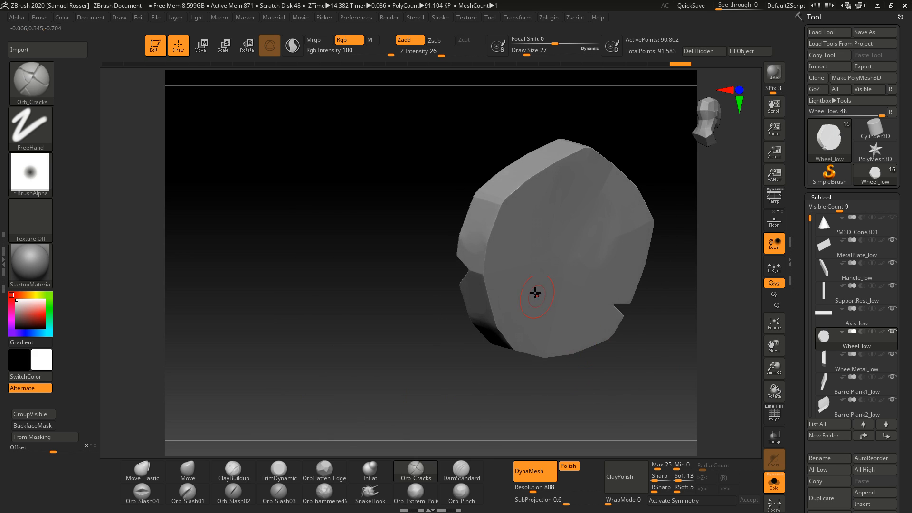
Step: Switch to the Orb_Pinch brush at draw size 37 and pinch the crack's edges
{"action": "left_click_drag", "start_coordinate": [467, 270], "coordinate": [658, 315]}
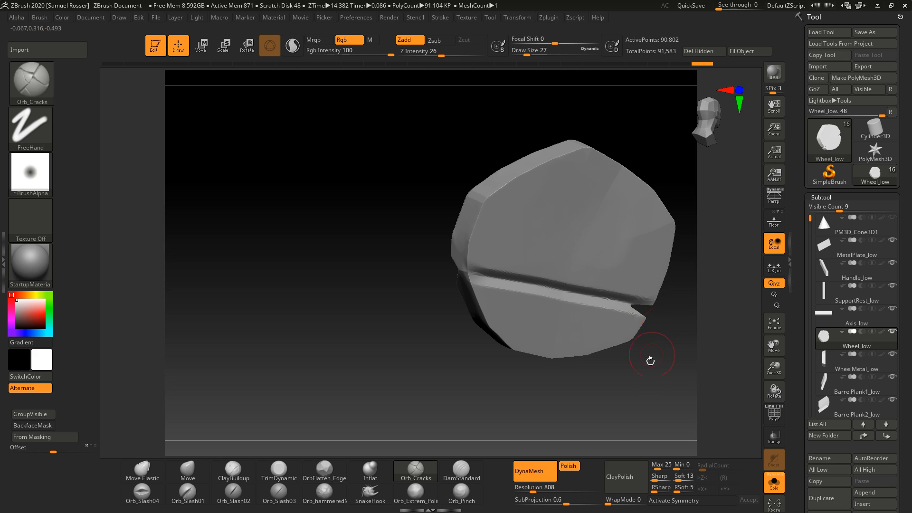
{"action": "mouse_move", "coordinate": [647, 358]}
{"action": "left_mouse_down"}
{"action": "mouse_move", "coordinate": [643, 375]}
{"action": "mouse_move", "coordinate": [428, 348]}
{"action": "mouse_move", "coordinate": [473, 371]}
{"action": "left_mouse_up"}
{"action": "mouse_move", "coordinate": [479, 375]}
{"action": "right_mouse_down"}
{"action": "mouse_move", "coordinate": [508, 365]}
{"action": "mouse_move", "coordinate": [397, 365]}
{"action": "mouse_move", "coordinate": [572, 386]}
{"action": "mouse_move", "coordinate": [569, 364]}
{"action": "right_mouse_up"}
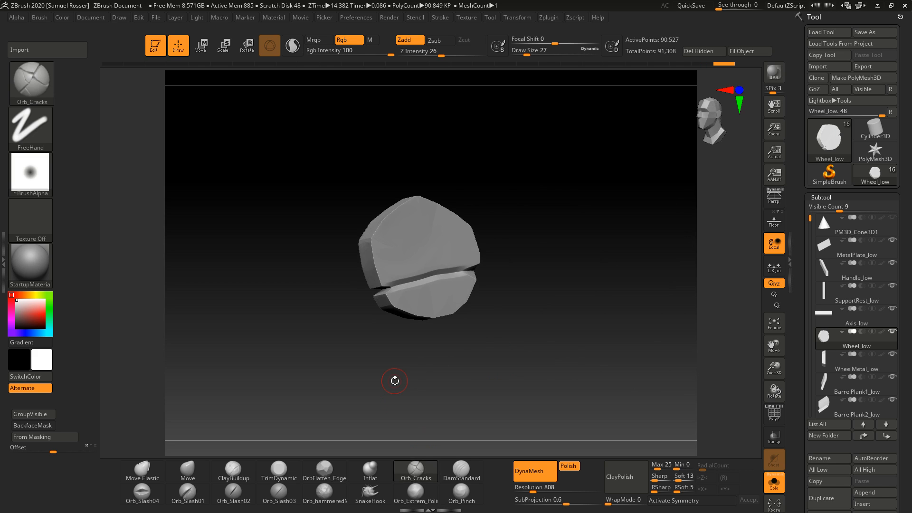
{"action": "left_click", "coordinate": [480, 489]}
{"action": "right_click_drag", "start_coordinate": [491, 401], "coordinate": [611, 346], "text": "alt"}
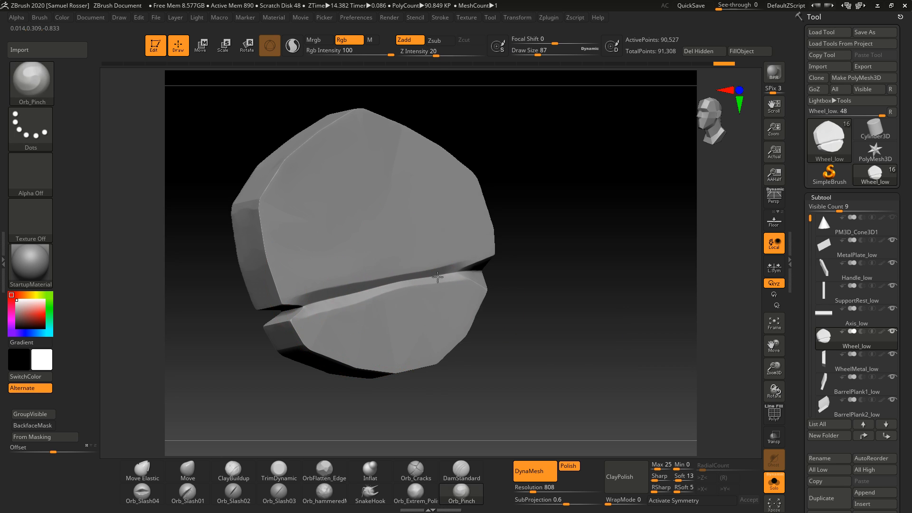
{"action": "key", "text": "s"}
{"action": "left_click_drag", "start_coordinate": [401, 281], "coordinate": [392, 281]}
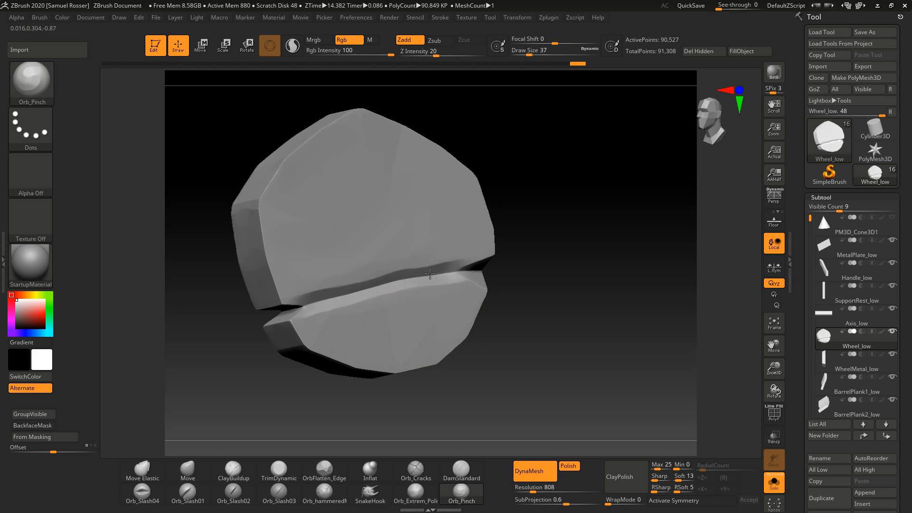
{"action": "left_click_drag", "start_coordinate": [430, 273], "coordinate": [459, 268]}
{"action": "left_click_drag", "start_coordinate": [360, 294], "coordinate": [428, 274]}
{"action": "left_click_drag", "start_coordinate": [512, 291], "coordinate": [559, 300]}
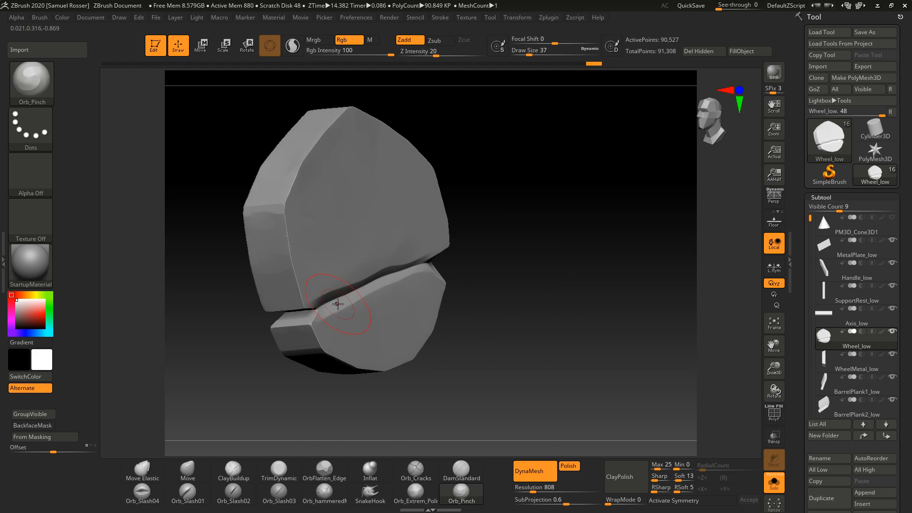
Step: Pinch the crack's edges along the rest of the wheel from other angles
{"action": "left_click_drag", "start_coordinate": [338, 304], "coordinate": [353, 295]}
{"action": "mouse_move", "coordinate": [489, 299]}
{"action": "left_mouse_down"}
{"action": "mouse_move", "coordinate": [532, 302]}
{"action": "mouse_move", "coordinate": [507, 331]}
{"action": "left_mouse_up"}
{"action": "mouse_move", "coordinate": [513, 331]}
{"action": "left_mouse_down"}
{"action": "mouse_move", "coordinate": [575, 331]}
{"action": "mouse_move", "coordinate": [506, 313]}
{"action": "mouse_move", "coordinate": [496, 320]}
{"action": "mouse_move", "coordinate": [534, 372]}
{"action": "mouse_move", "coordinate": [482, 328]}
{"action": "left_mouse_up"}
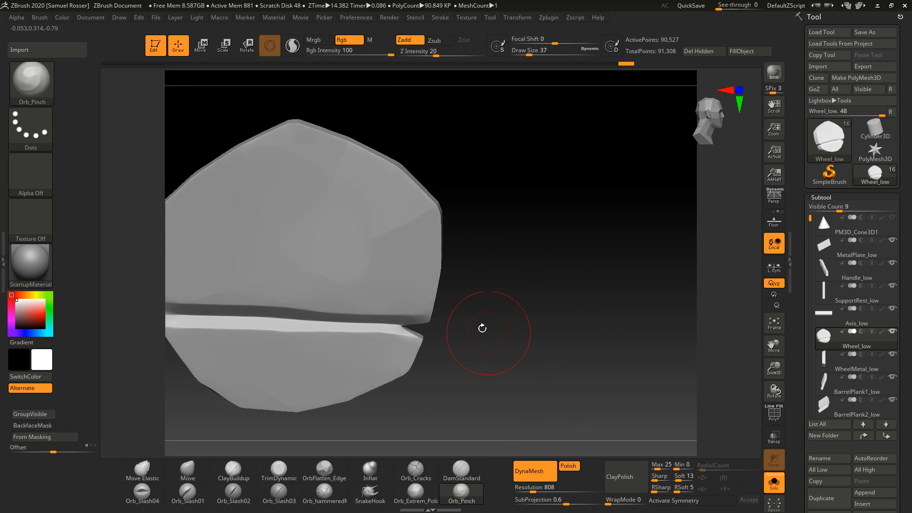
{"action": "left_click_drag", "start_coordinate": [241, 322], "coordinate": [340, 326]}
{"action": "left_click_drag", "start_coordinate": [518, 349], "coordinate": [553, 347]}
{"action": "left_click_drag", "start_coordinate": [518, 341], "coordinate": [570, 347], "text": "alt"}
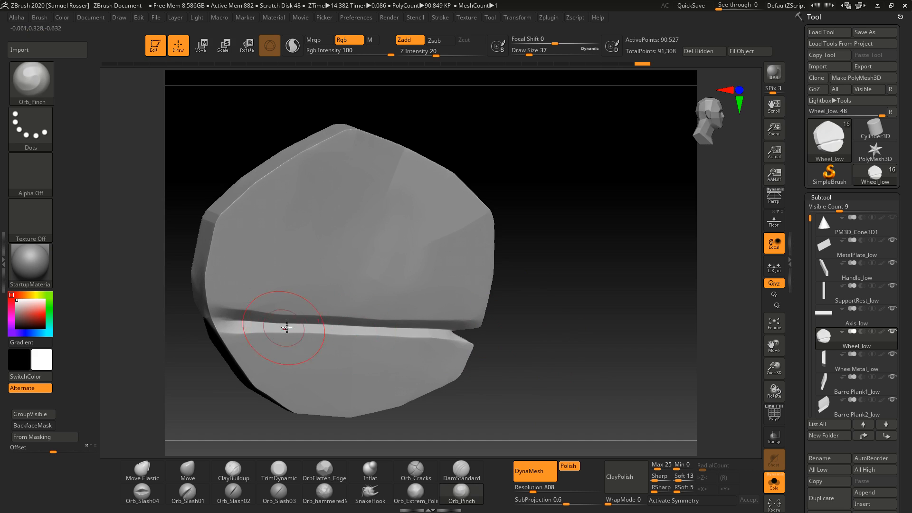
{"action": "left_click_drag", "start_coordinate": [287, 328], "coordinate": [249, 319]}
{"action": "left_click_drag", "start_coordinate": [489, 341], "coordinate": [451, 338]}
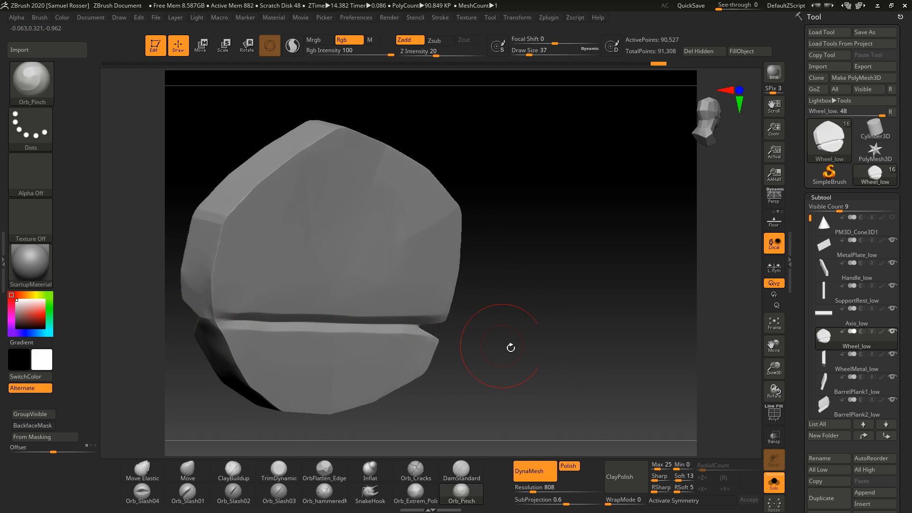
{"action": "left_click_drag", "start_coordinate": [511, 347], "coordinate": [473, 329]}
{"action": "mouse_move", "coordinate": [469, 323]}
{"action": "right_mouse_down", "text": "ctrl"}
{"action": "mouse_move", "coordinate": [622, 360]}
{"action": "mouse_move", "coordinate": [626, 349]}
{"action": "right_mouse_up", "text": "ctrl"}
Step: Switch to TrimDynamic and trim around the crack's end at the wheel's rim
{"action": "key", "text": "b"}
{"action": "key", "text": "t"}
{"action": "key", "text": "d"}
{"action": "mouse_move", "coordinate": [581, 330]}
{"action": "right_mouse_down"}
{"action": "mouse_move", "coordinate": [627, 355]}
{"action": "mouse_move", "coordinate": [590, 300]}
{"action": "right_mouse_up"}
{"action": "mouse_move", "coordinate": [484, 320]}
{"action": "right_mouse_down"}
{"action": "mouse_move", "coordinate": [561, 326]}
{"action": "mouse_move", "coordinate": [452, 316]}
{"action": "right_mouse_up"}
{"action": "mouse_move", "coordinate": [534, 325]}
{"action": "right_mouse_down", "text": "ctrl"}
{"action": "mouse_move", "coordinate": [603, 325]}
{"action": "mouse_move", "coordinate": [584, 352]}
{"action": "right_mouse_up", "text": "ctrl"}
{"action": "key", "text": "b"}
{"action": "key", "text": "t"}
{"action": "key", "text": "d"}
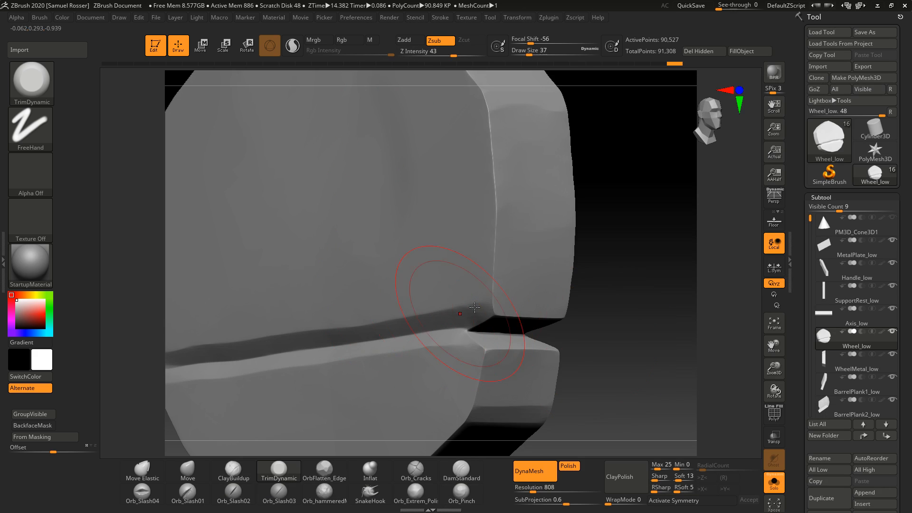
{"action": "key", "text": "b"}
{"action": "key", "text": "t"}
{"action": "key", "text": "d"}
Step: Reduce the draw size to 14 and trim the crack's corner, undoing one stroke
{"action": "key", "text": "s"}
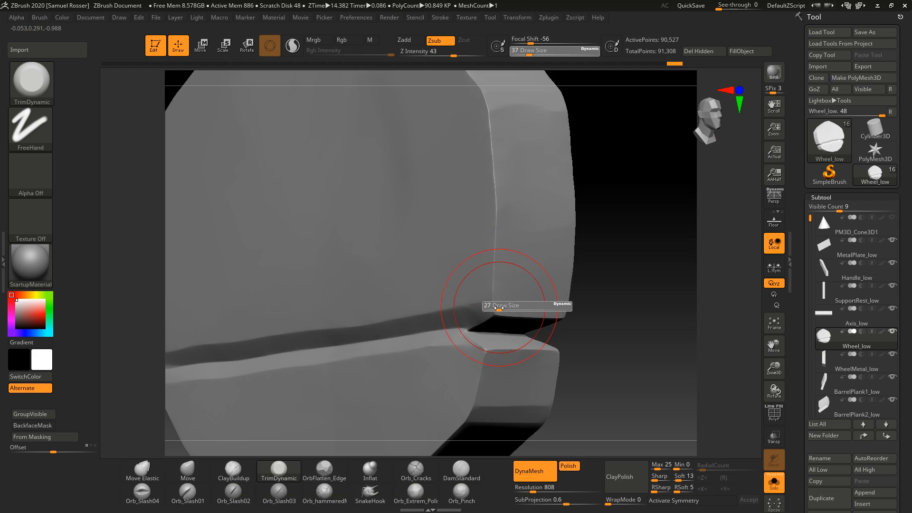
{"action": "left_click_drag", "start_coordinate": [502, 311], "coordinate": [497, 309]}
{"action": "right_click_drag", "start_coordinate": [496, 309], "coordinate": [509, 305]}
{"action": "key", "text": "s"}
{"action": "left_click_drag", "start_coordinate": [493, 312], "coordinate": [494, 312]}
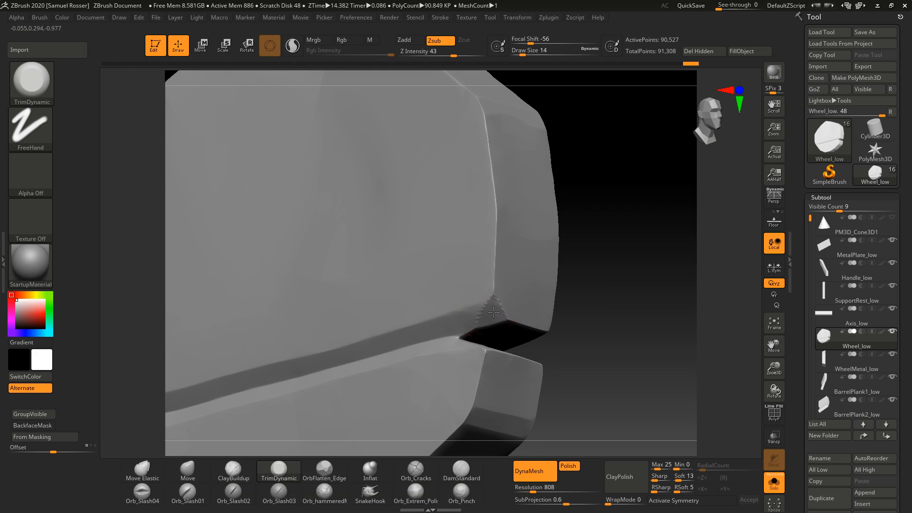
{"action": "mouse_move", "coordinate": [502, 317]}
{"action": "right_mouse_down"}
{"action": "mouse_move", "coordinate": [580, 339]}
{"action": "mouse_move", "coordinate": [560, 302]}
{"action": "right_mouse_up"}
{"action": "key", "text": "ctrl+z"}
Step: Set the draw size to 7 and trim the edges where the crack meets the wheel's rim
{"action": "mouse_move", "coordinate": [627, 335]}
{"action": "right_mouse_down"}
{"action": "mouse_move", "coordinate": [646, 303]}
{"action": "mouse_move", "coordinate": [481, 326]}
{"action": "mouse_move", "coordinate": [611, 336]}
{"action": "mouse_move", "coordinate": [602, 330]}
{"action": "right_mouse_up"}
{"action": "key", "text": "ctrl"}
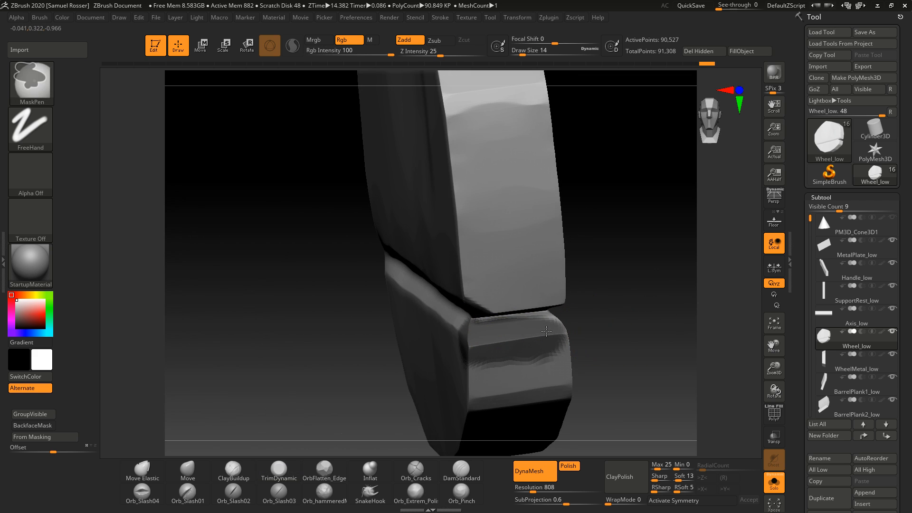
{"action": "left_click_drag", "start_coordinate": [540, 327], "coordinate": [547, 327], "text": "ctrl"}
{"action": "right_click_drag", "start_coordinate": [627, 340], "coordinate": [537, 336]}
{"action": "left_click_drag", "start_coordinate": [541, 336], "coordinate": [574, 333], "text": "ctrl"}
{"action": "mouse_move", "coordinate": [350, 391]}
{"action": "right_mouse_down"}
{"action": "mouse_move", "coordinate": [488, 321]}
{"action": "mouse_move", "coordinate": [556, 304]}
{"action": "mouse_move", "coordinate": [609, 311]}
{"action": "mouse_move", "coordinate": [562, 310]}
{"action": "right_mouse_up"}
{"action": "right_click_drag", "start_coordinate": [501, 292], "coordinate": [574, 294]}
{"action": "mouse_move", "coordinate": [501, 295]}
{"action": "left_mouse_down", "text": "ctrl"}
{"action": "mouse_move", "coordinate": [497, 288]}
{"action": "mouse_move", "coordinate": [461, 310]}
{"action": "left_mouse_up", "text": "ctrl"}
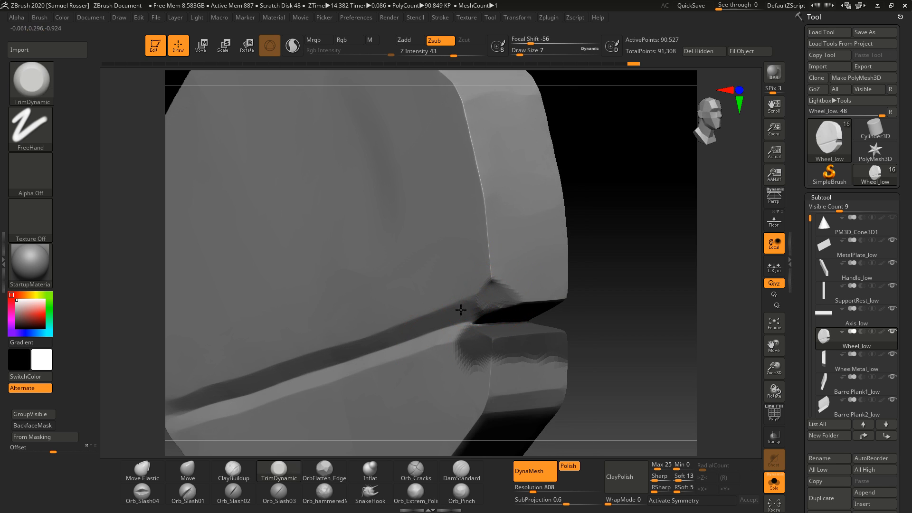
{"action": "left_click_drag", "start_coordinate": [579, 281], "coordinate": [621, 312], "text": "ctrl"}
{"action": "right_click_drag", "start_coordinate": [628, 364], "coordinate": [641, 353]}
{"action": "left_click_drag", "start_coordinate": [639, 352], "coordinate": [623, 401], "text": "ctrl"}
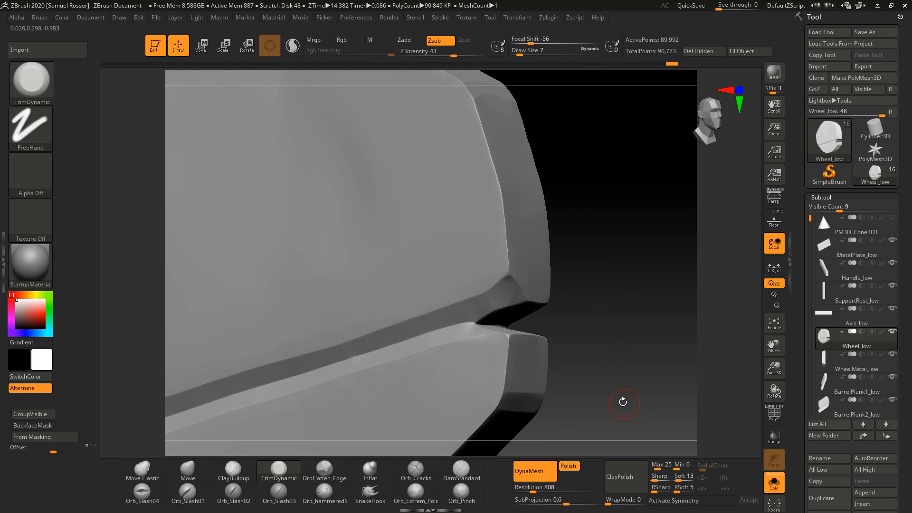
{"action": "right_click_drag", "start_coordinate": [621, 388], "coordinate": [462, 330]}
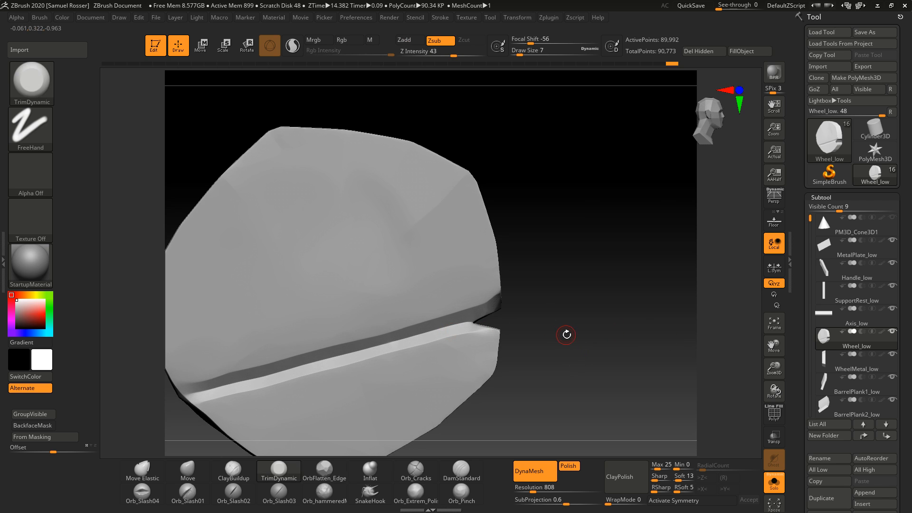
Step: Switch back to Orb_Pinch at draw size 33 and pinch along the crack
{"action": "left_click", "coordinate": [473, 496]}
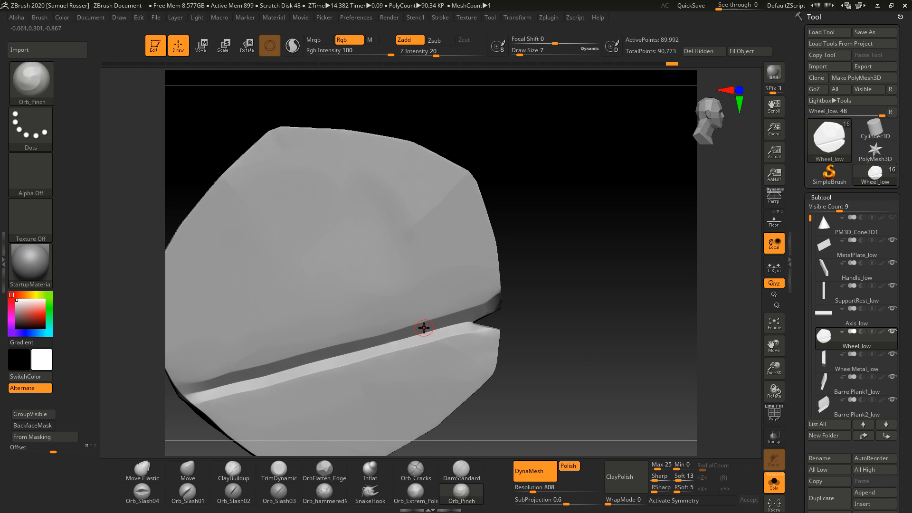
{"action": "right_click_drag", "start_coordinate": [562, 334], "coordinate": [570, 337]}
{"action": "left_click_drag", "start_coordinate": [308, 372], "coordinate": [475, 328]}
{"action": "mouse_move", "coordinate": [516, 353]}
{"action": "right_mouse_down"}
{"action": "mouse_move", "coordinate": [544, 392]}
{"action": "mouse_move", "coordinate": [442, 404]}
{"action": "right_mouse_up"}
{"action": "right_click", "coordinate": [441, 404]}
{"action": "right_click_drag", "start_coordinate": [521, 286], "coordinate": [543, 261]}
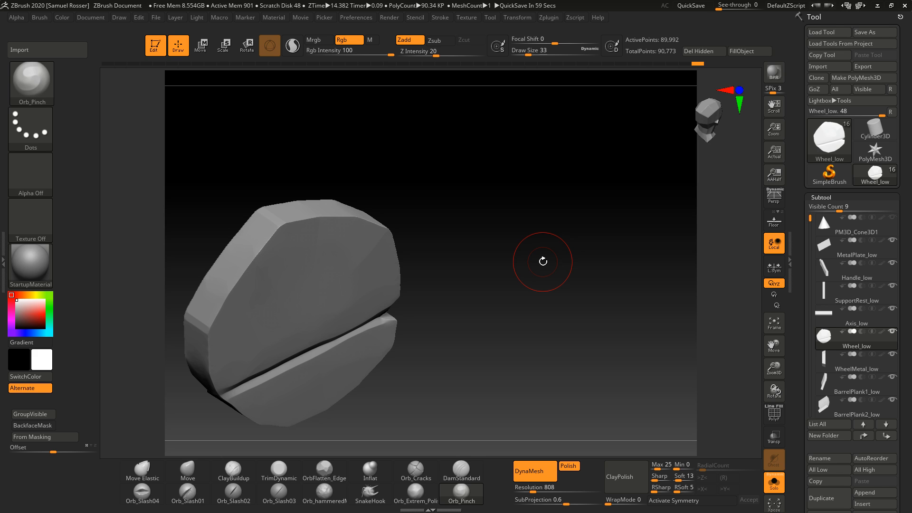
{"action": "right_click_drag", "start_coordinate": [542, 262], "coordinate": [658, 363]}
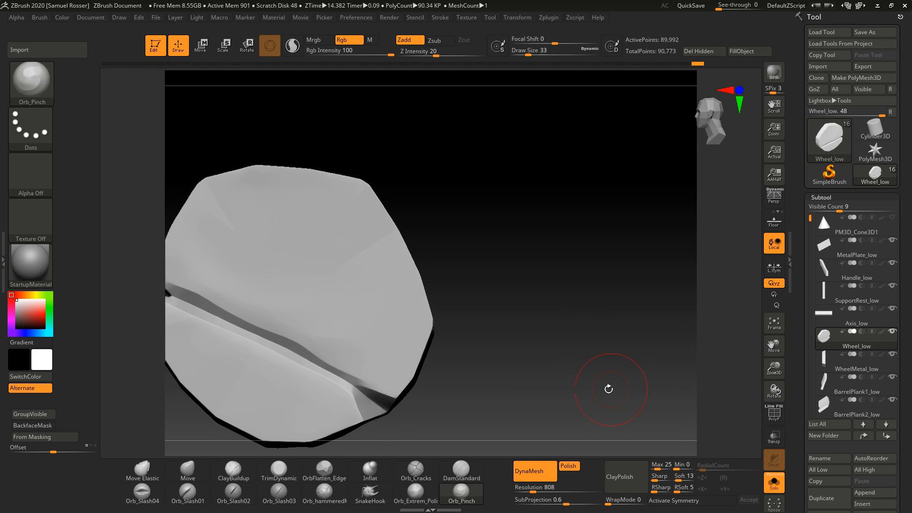
Step: Keep pinching the crack's edges along the wheel's face and where it meets the rim
{"action": "right_click_drag", "start_coordinate": [609, 389], "coordinate": [540, 429]}
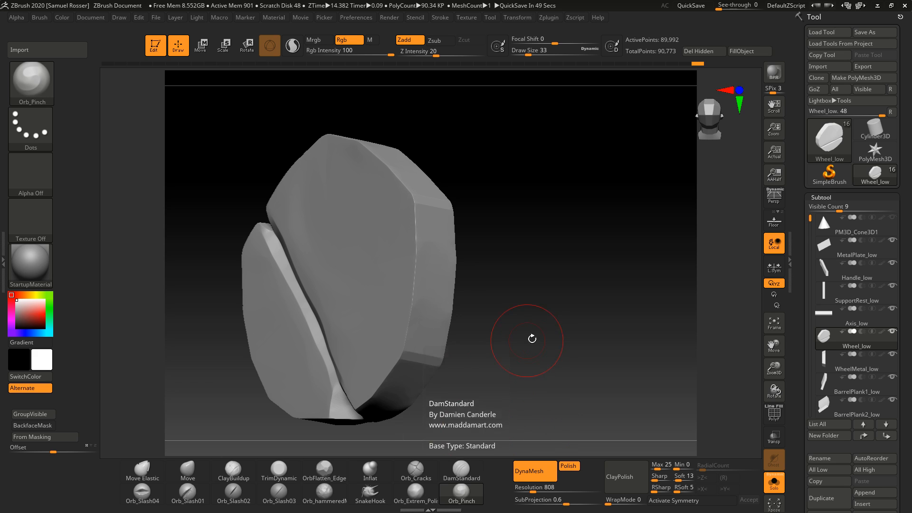
{"action": "left_click_drag", "start_coordinate": [529, 336], "coordinate": [537, 384]}
{"action": "right_click_drag", "start_coordinate": [306, 379], "coordinate": [282, 339]}
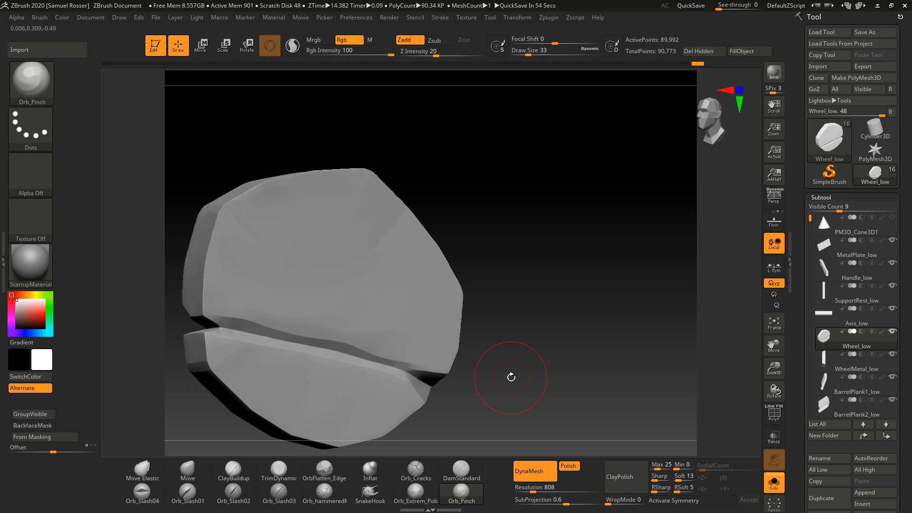
{"action": "mouse_move", "coordinate": [511, 378]}
{"action": "right_mouse_down"}
{"action": "mouse_move", "coordinate": [551, 291]}
{"action": "mouse_move", "coordinate": [540, 330]}
{"action": "mouse_move", "coordinate": [591, 250]}
{"action": "right_mouse_up"}
{"action": "right_click_drag", "start_coordinate": [600, 287], "coordinate": [624, 322], "text": "ctrl"}
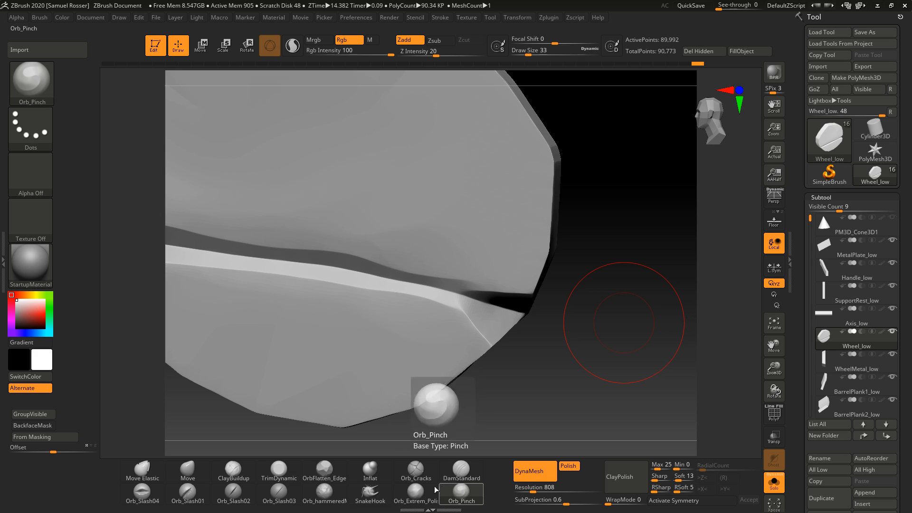
{"action": "left_click_drag", "start_coordinate": [580, 384], "coordinate": [562, 381]}
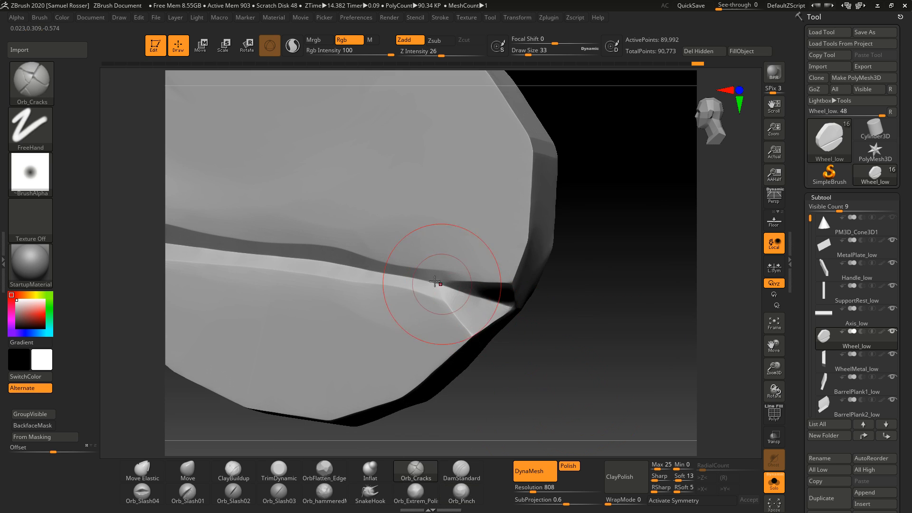
Step: Switch to Orb_Cracks at draw size 18 and deepen the crack's end near the rim
{"action": "key", "text": "s"}
{"action": "left_click_drag", "start_coordinate": [485, 302], "coordinate": [442, 288], "text": "shift"}
{"action": "left_click_drag", "start_coordinate": [565, 328], "coordinate": [553, 334]}
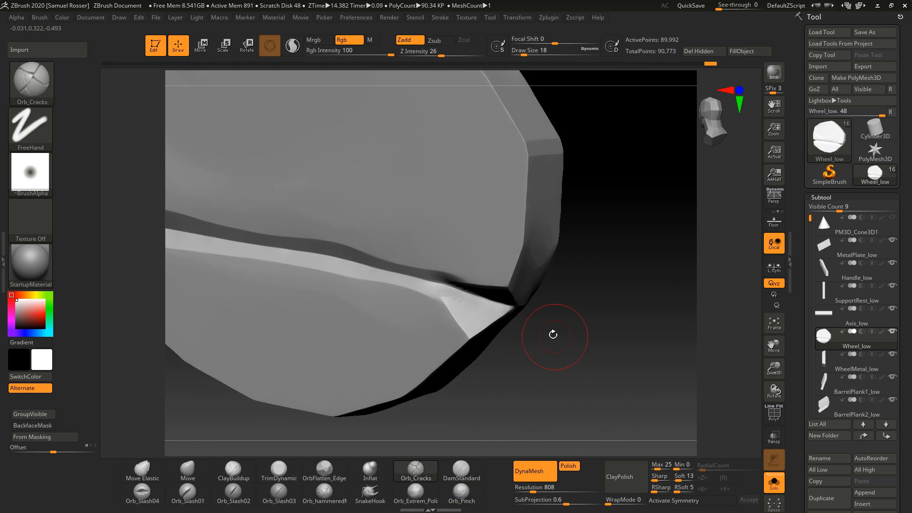
{"action": "left_click_drag", "start_coordinate": [484, 294], "coordinate": [458, 289], "text": "shift"}
{"action": "mouse_move", "coordinate": [568, 328]}
{"action": "left_mouse_down"}
{"action": "mouse_move", "coordinate": [583, 333]}
{"action": "mouse_move", "coordinate": [571, 370]}
{"action": "left_mouse_up"}
Step: Mask the area beneath the crack's end and trim the surrounding rim edges with TrimDynamic
{"action": "left_click_drag", "start_coordinate": [405, 304], "coordinate": [413, 306], "text": "ctrl"}
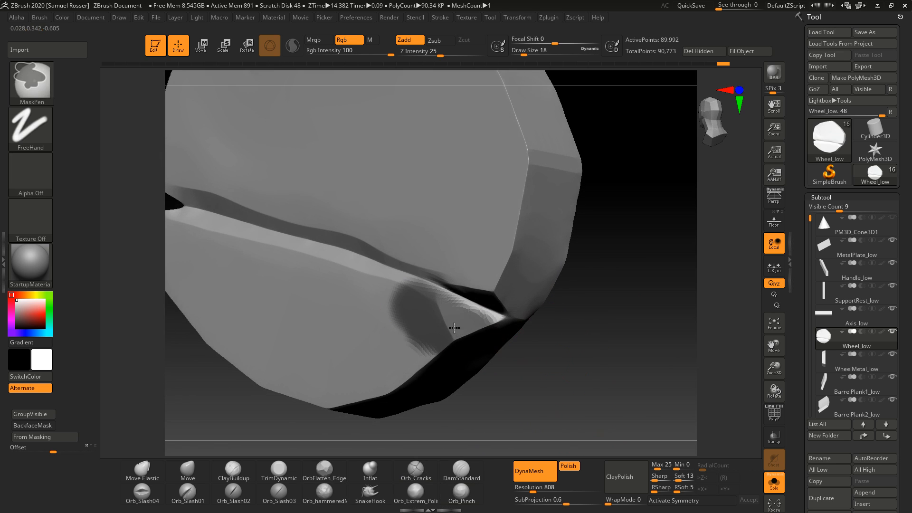
{"action": "left_click_drag", "start_coordinate": [570, 368], "coordinate": [586, 353]}
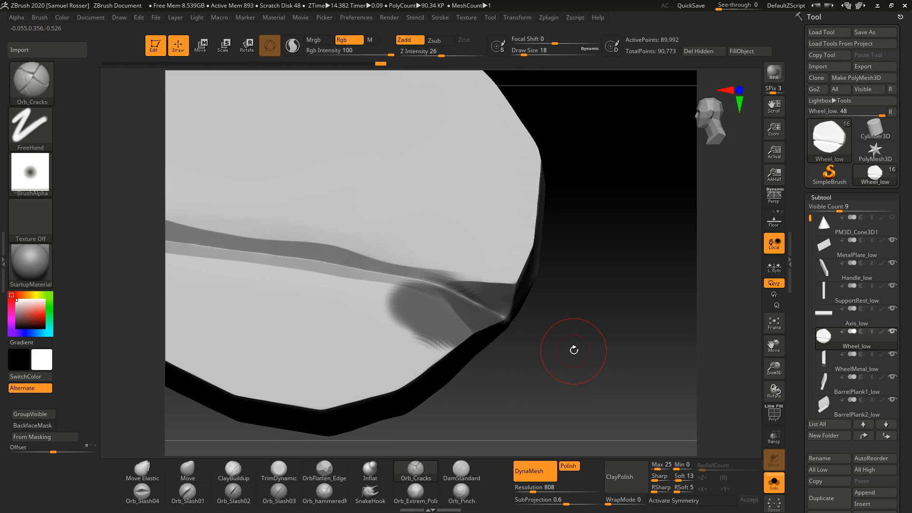
{"action": "key", "text": "b"}
{"action": "key", "text": "t"}
{"action": "key", "text": "d"}
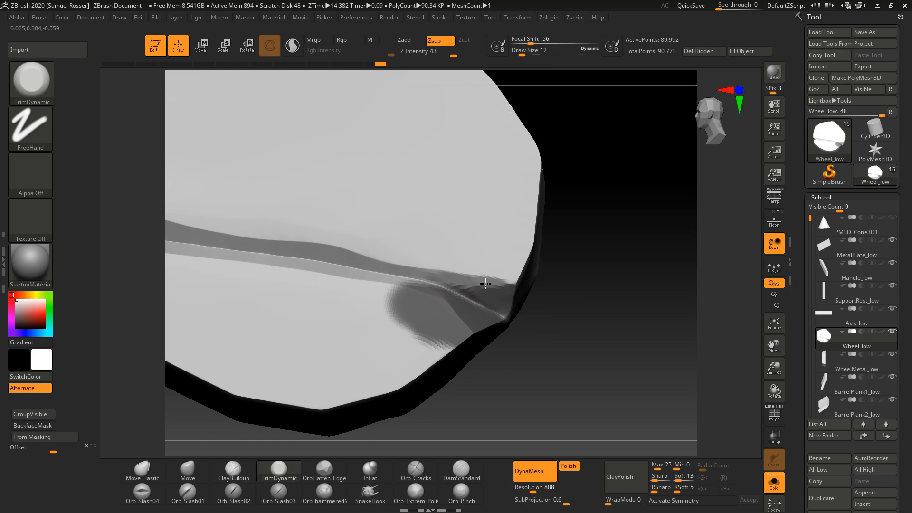
{"action": "mouse_move", "coordinate": [530, 291]}
{"action": "left_mouse_down"}
{"action": "mouse_move", "coordinate": [544, 300]}
{"action": "mouse_move", "coordinate": [536, 302]}
{"action": "left_mouse_up"}
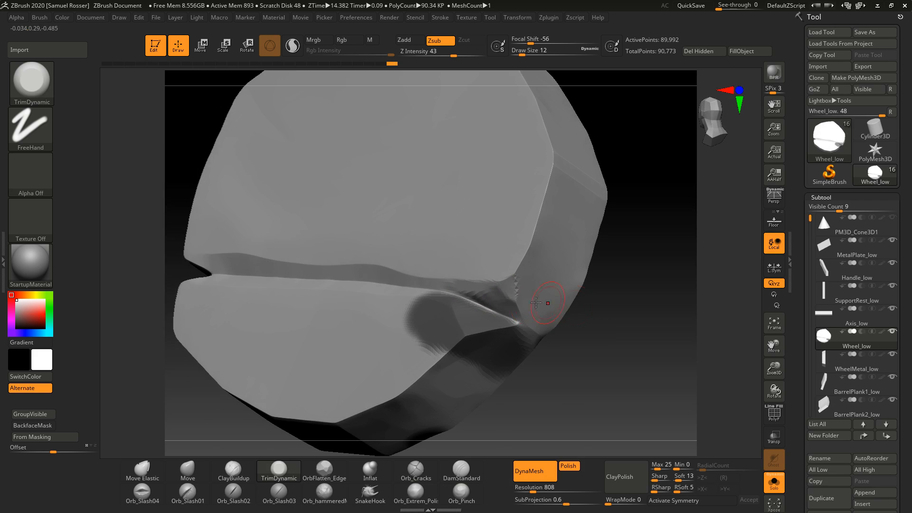
{"action": "left_click_drag", "start_coordinate": [600, 340], "coordinate": [630, 374]}
{"action": "mouse_move", "coordinate": [556, 351]}
{"action": "left_mouse_down"}
{"action": "mouse_move", "coordinate": [562, 381]}
{"action": "mouse_move", "coordinate": [604, 331]}
{"action": "left_mouse_up"}
{"action": "right_click_drag", "start_coordinate": [580, 351], "coordinate": [607, 339]}
{"action": "right_click_drag", "start_coordinate": [607, 338], "coordinate": [617, 363], "text": "ctrl"}
{"action": "right_click_drag", "start_coordinate": [616, 363], "coordinate": [594, 351]}
{"action": "right_click_drag", "start_coordinate": [594, 351], "coordinate": [671, 375], "text": "alt"}
{"action": "mouse_move", "coordinate": [627, 307]}
{"action": "right_mouse_down", "text": "alt"}
{"action": "mouse_move", "coordinate": [662, 336]}
{"action": "mouse_move", "coordinate": [667, 358]}
{"action": "mouse_move", "coordinate": [651, 300]}
{"action": "mouse_move", "coordinate": [611, 270]}
{"action": "right_mouse_up", "text": "alt"}
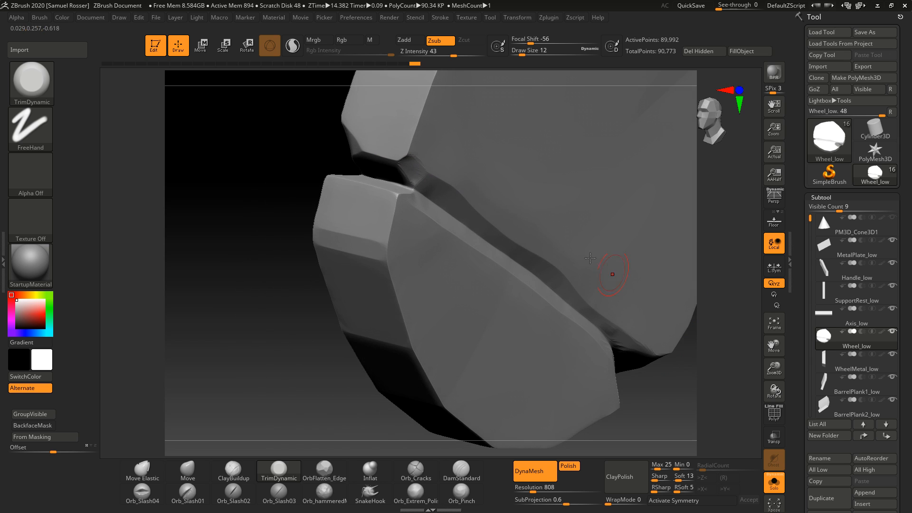
Step: Trim the wheel's rim edges along the lower side of the crack opening
{"action": "key", "text": "ctrl"}
{"action": "key", "text": "ctrl+shift"}
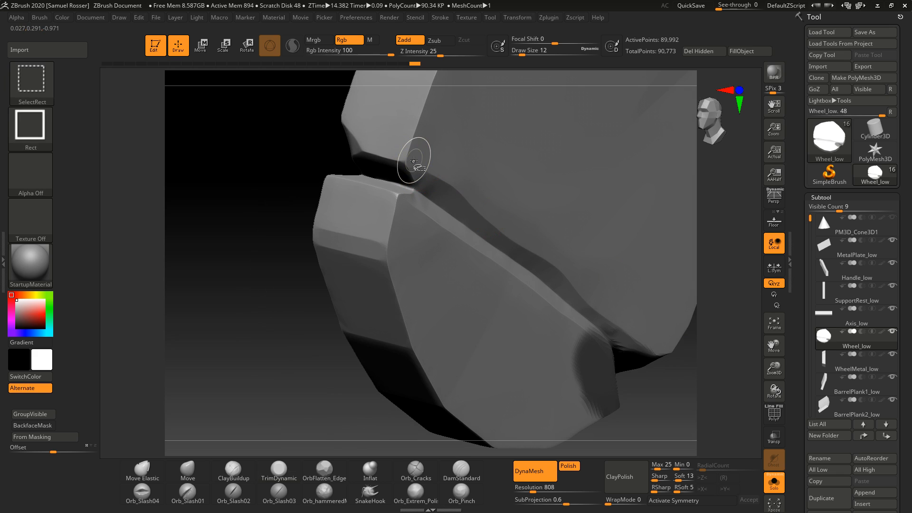
{"action": "key", "text": "ctrl"}
{"action": "mouse_move", "coordinate": [297, 363]}
{"action": "right_mouse_down"}
{"action": "mouse_move", "coordinate": [248, 369]}
{"action": "mouse_move", "coordinate": [292, 367]}
{"action": "mouse_move", "coordinate": [157, 353]}
{"action": "right_mouse_up"}
{"action": "key", "text": "ctrl+shift"}
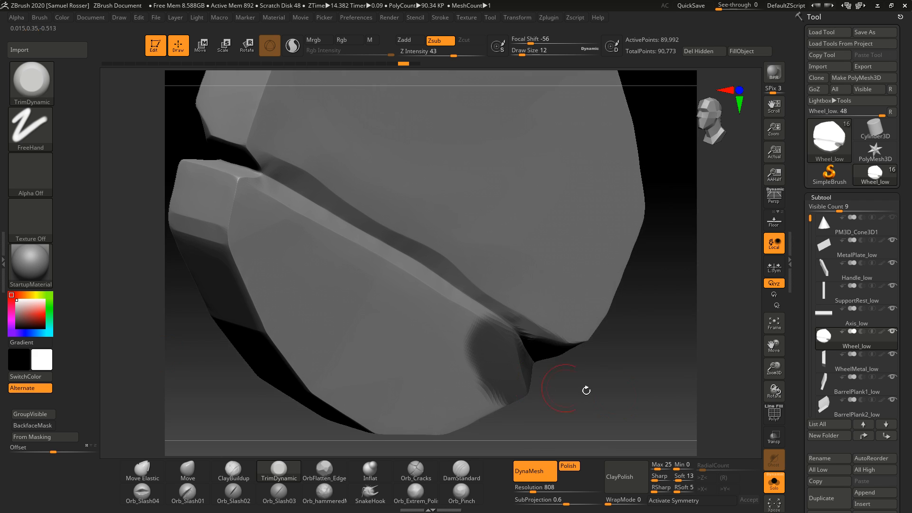
{"action": "right_click_drag", "start_coordinate": [586, 389], "coordinate": [494, 385]}
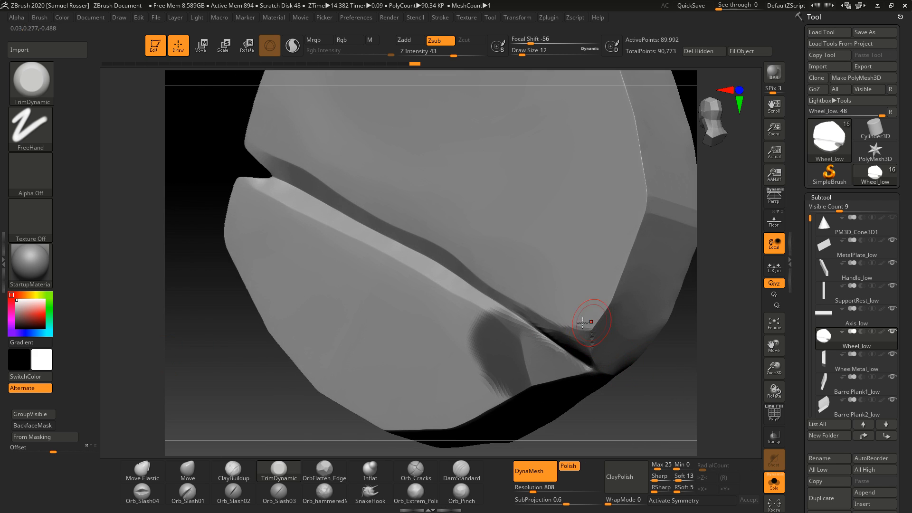
{"action": "left_click_drag", "start_coordinate": [582, 323], "coordinate": [479, 347]}
{"action": "left_click_drag", "start_coordinate": [210, 367], "coordinate": [195, 395], "text": "ctrl"}
{"action": "right_click_drag", "start_coordinate": [164, 356], "coordinate": [218, 364]}
{"action": "right_click_drag", "start_coordinate": [470, 360], "coordinate": [677, 418], "text": "alt"}
{"action": "right_click_drag", "start_coordinate": [391, 397], "coordinate": [333, 307]}
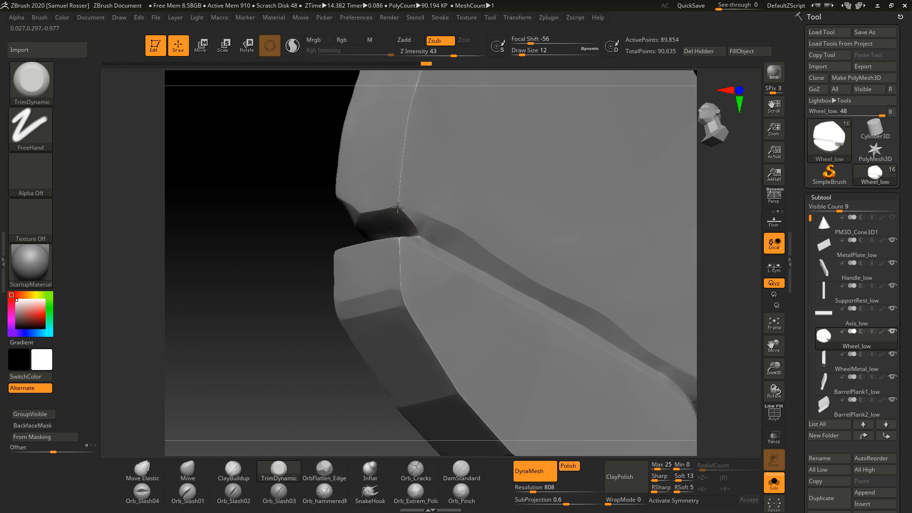
Step: Trim the upper corner of the crack where it breaks through the wheel's rim
{"action": "right_click_drag", "start_coordinate": [399, 208], "coordinate": [293, 322]}
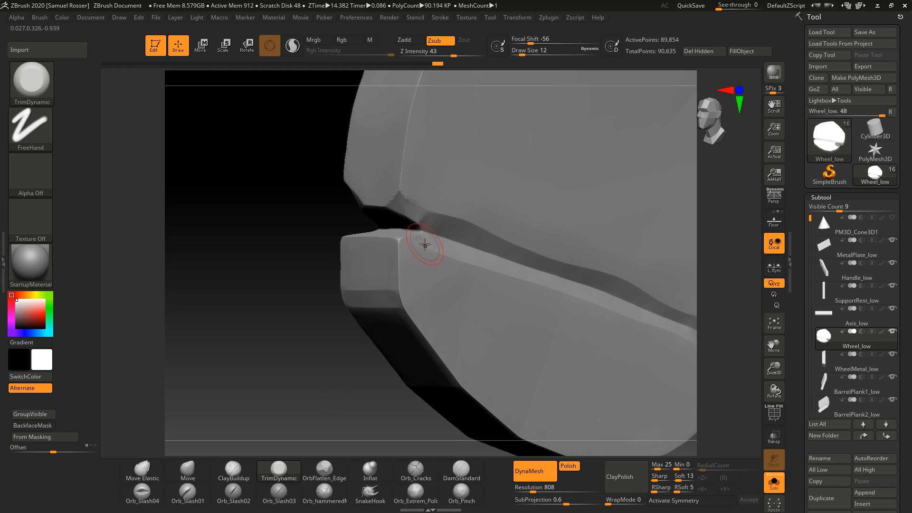
{"action": "right_click_drag", "start_coordinate": [424, 245], "coordinate": [403, 239]}
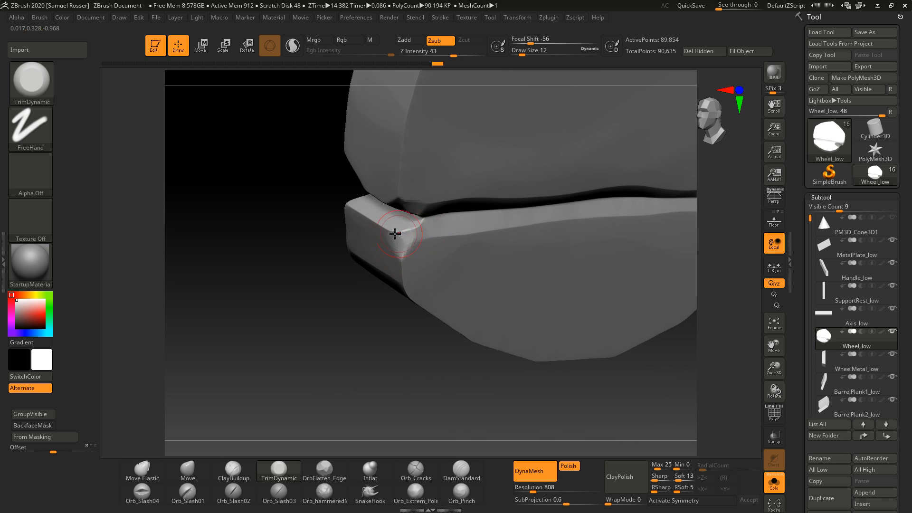
{"action": "right_click_drag", "start_coordinate": [332, 326], "coordinate": [405, 226]}
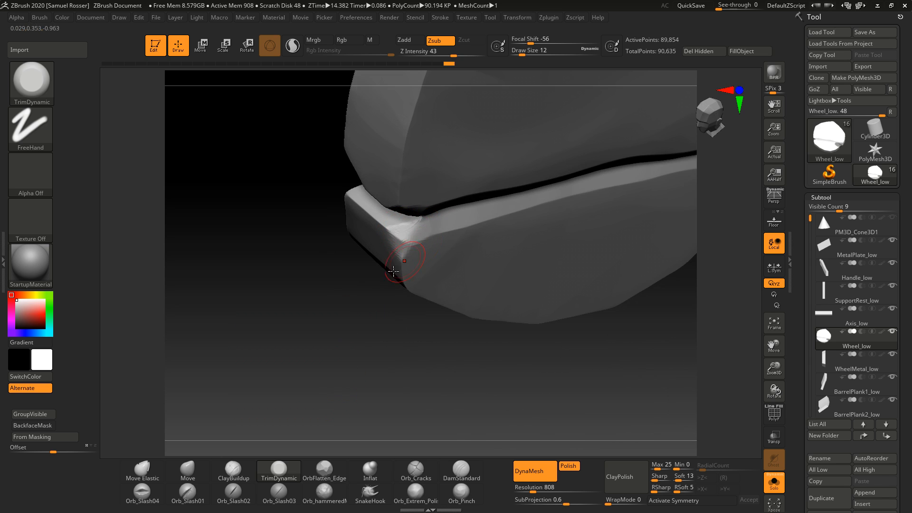
{"action": "right_click_drag", "start_coordinate": [393, 270], "coordinate": [267, 344]}
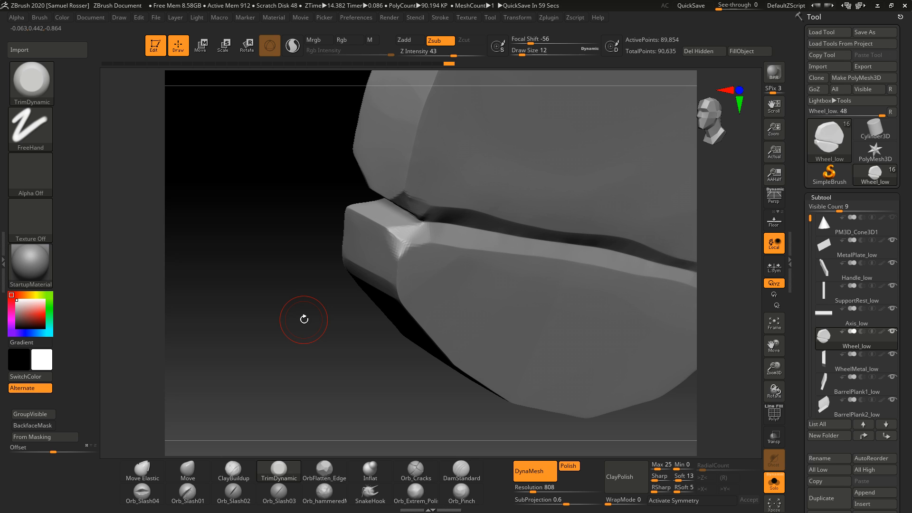
{"action": "mouse_move", "coordinate": [304, 319]}
{"action": "right_mouse_down"}
{"action": "mouse_move", "coordinate": [330, 347]}
{"action": "mouse_move", "coordinate": [375, 264]}
{"action": "mouse_move", "coordinate": [591, 256]}
{"action": "mouse_move", "coordinate": [613, 293]}
{"action": "mouse_move", "coordinate": [405, 201]}
{"action": "right_mouse_up"}
{"action": "right_click_drag", "start_coordinate": [670, 294], "coordinate": [650, 356]}
{"action": "left_click_drag", "start_coordinate": [635, 309], "coordinate": [635, 392], "text": "ctrl"}
{"action": "mouse_move", "coordinate": [639, 380]}
{"action": "right_mouse_down"}
{"action": "mouse_move", "coordinate": [660, 331]}
{"action": "mouse_move", "coordinate": [458, 369]}
{"action": "mouse_move", "coordinate": [473, 367]}
{"action": "mouse_move", "coordinate": [440, 340]}
{"action": "mouse_move", "coordinate": [403, 348]}
{"action": "mouse_move", "coordinate": [399, 381]}
{"action": "mouse_move", "coordinate": [393, 356]}
{"action": "mouse_move", "coordinate": [398, 395]}
{"action": "right_mouse_up"}
Step: Set the draw size to 17, clear the mask, and trim the crack's lower corner at the rim
{"action": "mouse_move", "coordinate": [437, 217]}
{"action": "left_mouse_down"}
{"action": "mouse_move", "coordinate": [466, 217]}
{"action": "mouse_move", "coordinate": [450, 221]}
{"action": "left_mouse_up"}
{"action": "key", "text": "s"}
{"action": "left_click_drag", "start_coordinate": [436, 215], "coordinate": [460, 215]}
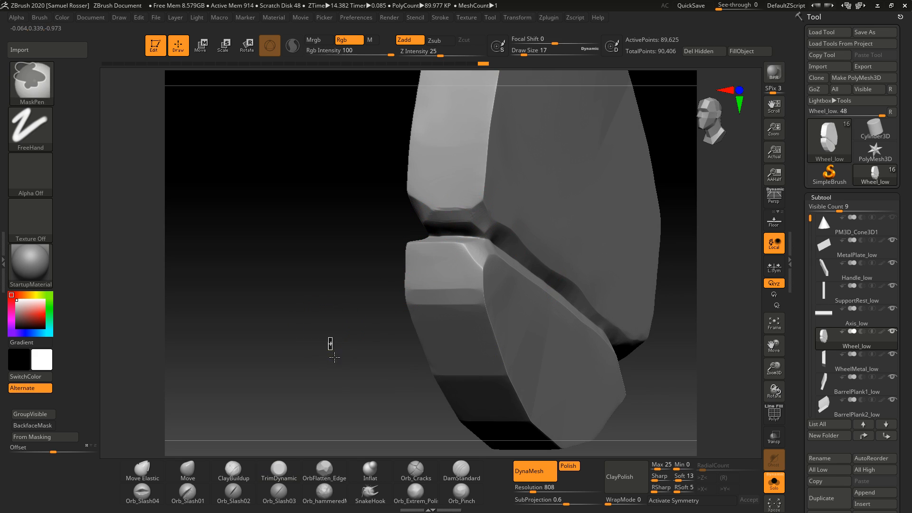
{"action": "right_click_drag", "start_coordinate": [331, 366], "coordinate": [313, 383]}
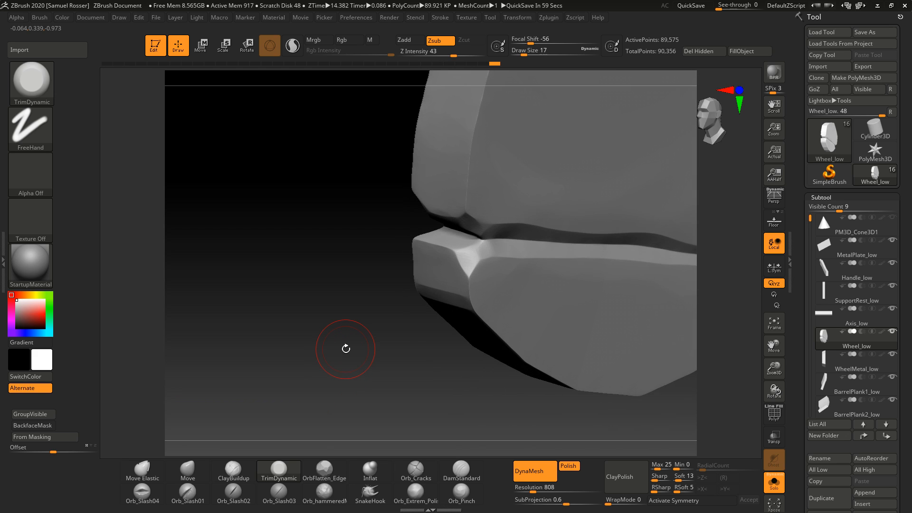
{"action": "right_click_drag", "start_coordinate": [530, 174], "coordinate": [451, 303]}
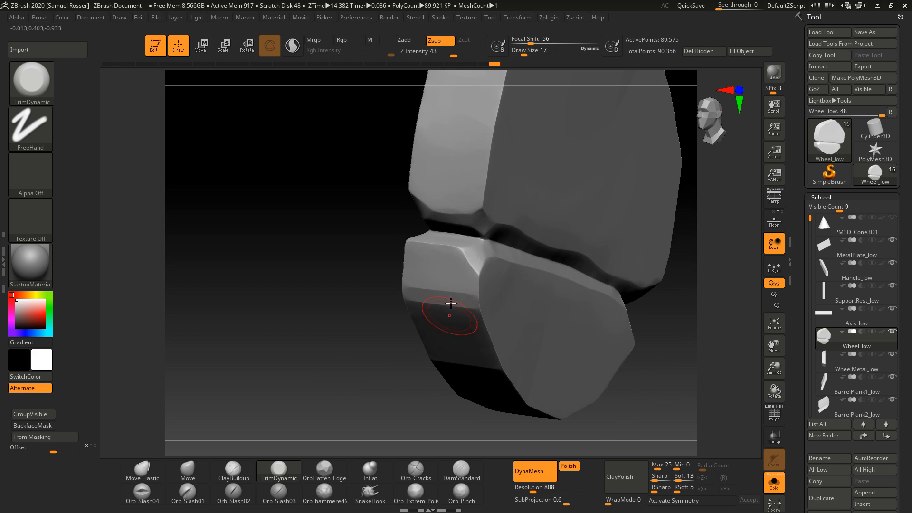
{"action": "right_click_drag", "start_coordinate": [419, 361], "coordinate": [451, 288]}
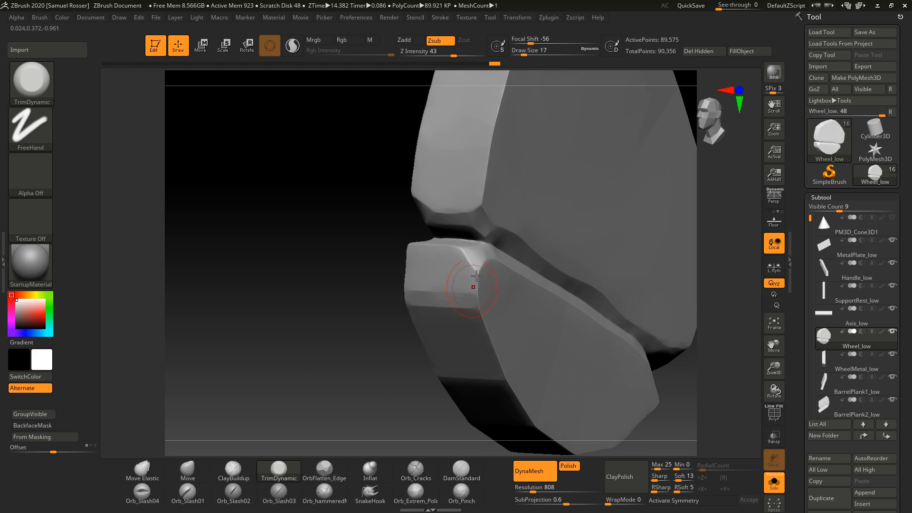
{"action": "left_click_drag", "start_coordinate": [480, 287], "coordinate": [483, 323]}
{"action": "left_click_drag", "start_coordinate": [342, 387], "coordinate": [290, 373], "text": "ctrl"}
{"action": "right_click_drag", "start_coordinate": [293, 352], "coordinate": [318, 385], "text": "ctrl"}
{"action": "mouse_move", "coordinate": [317, 386]}
{"action": "right_mouse_down"}
{"action": "mouse_move", "coordinate": [206, 368]}
{"action": "mouse_move", "coordinate": [448, 350]}
{"action": "mouse_move", "coordinate": [529, 362]}
{"action": "mouse_move", "coordinate": [468, 394]}
{"action": "mouse_move", "coordinate": [481, 403]}
{"action": "mouse_move", "coordinate": [413, 417]}
{"action": "mouse_move", "coordinate": [401, 439]}
{"action": "mouse_move", "coordinate": [475, 399]}
{"action": "mouse_move", "coordinate": [546, 383]}
{"action": "mouse_move", "coordinate": [555, 378]}
{"action": "mouse_move", "coordinate": [554, 355]}
{"action": "right_mouse_up"}
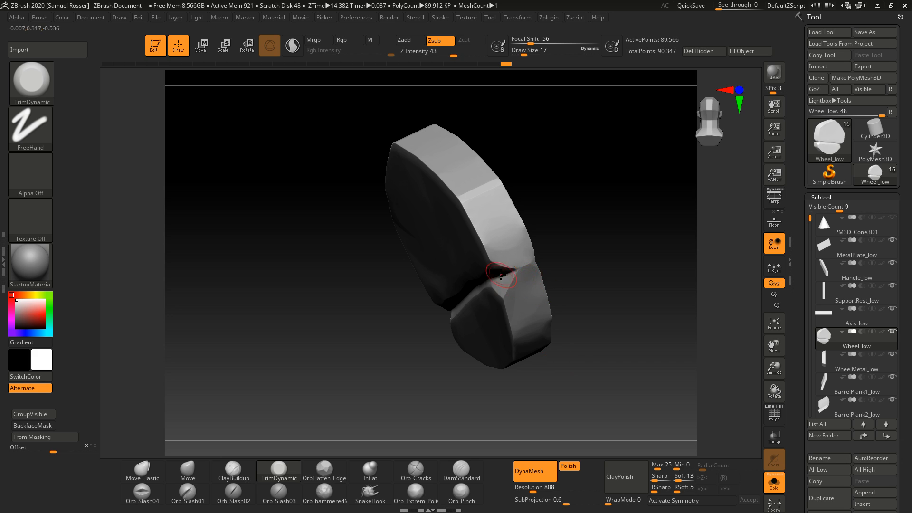
Step: Mask along the crack's edge and switch to the Move brush at draw size 22
{"action": "key", "text": "ctrl"}
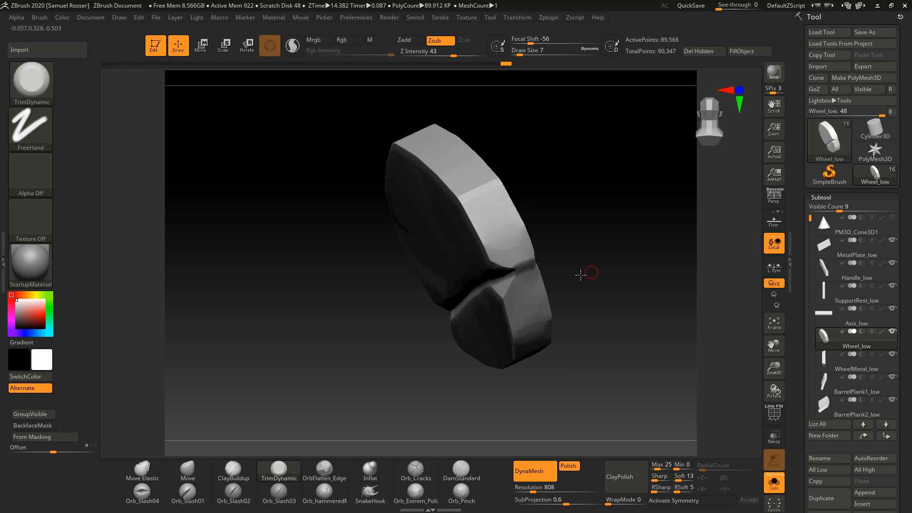
{"action": "right_click_drag", "start_coordinate": [586, 271], "coordinate": [562, 274]}
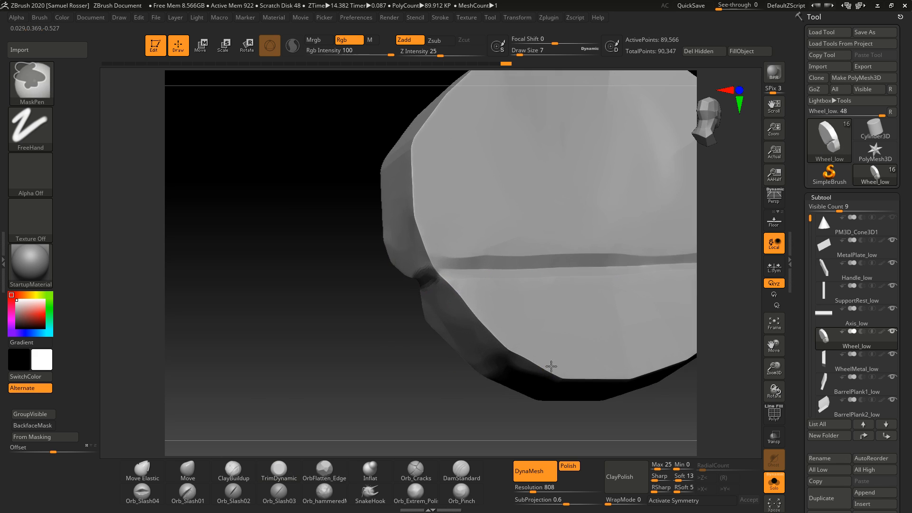
{"action": "right_click_drag", "start_coordinate": [498, 368], "coordinate": [513, 367], "text": "ctrl"}
{"action": "left_click", "coordinate": [208, 476]}
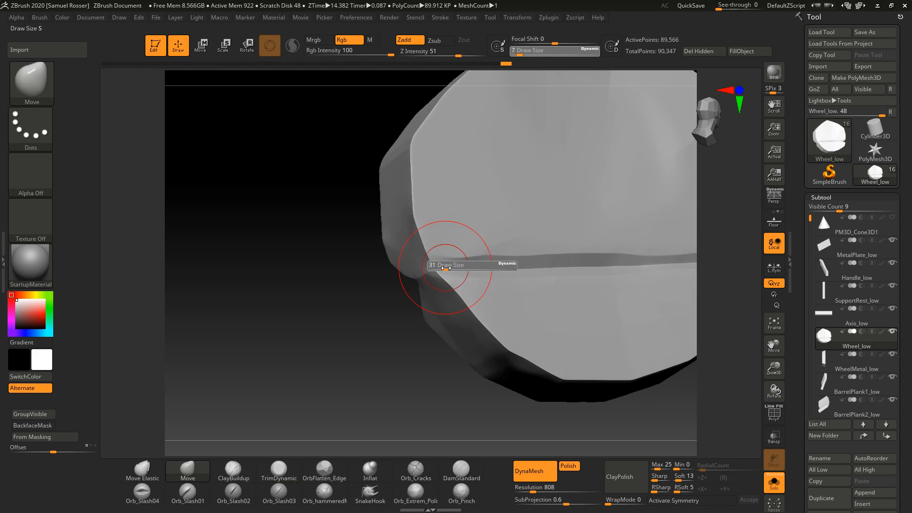
{"action": "right_click_drag", "start_coordinate": [421, 278], "coordinate": [377, 295]}
Step: Blur the mask using the Tool palette's Masking options
{"action": "key", "text": "ctrl"}
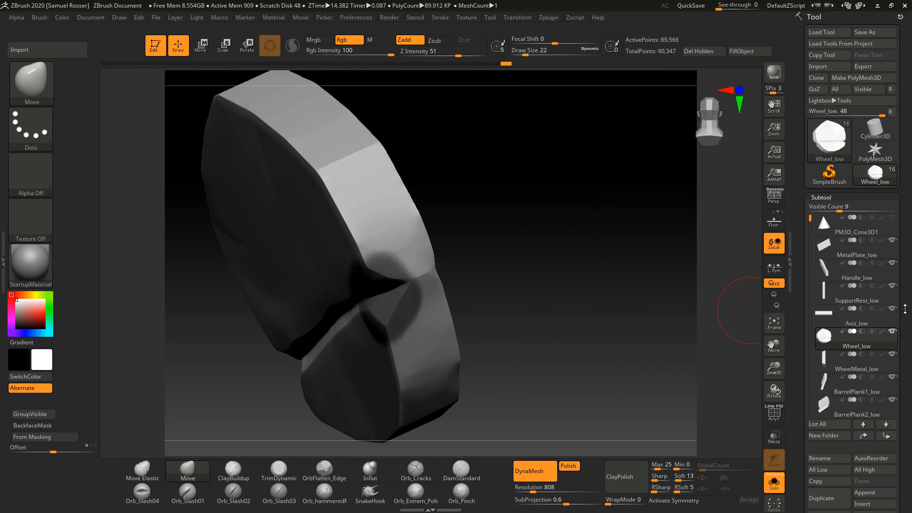
{"action": "scroll", "coordinate": [905, 308], "scroll_direction": "down", "scroll_amount": 6}
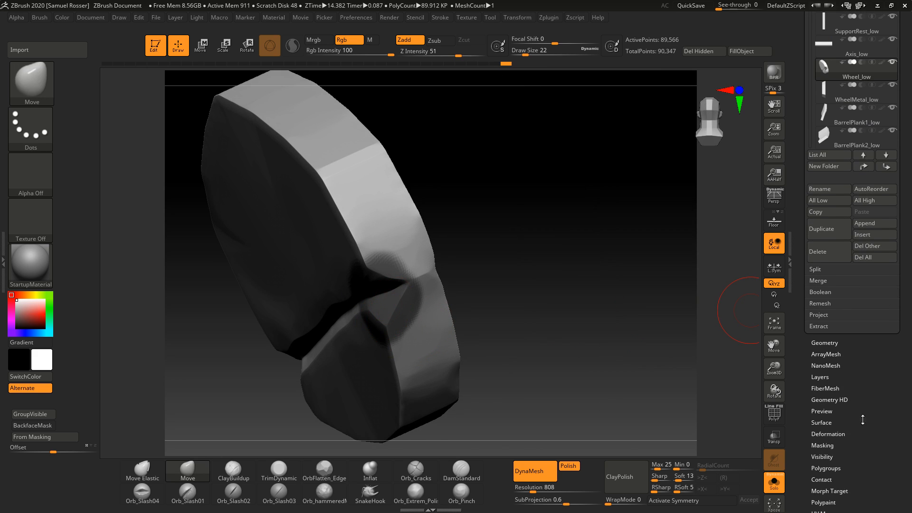
{"action": "scroll", "coordinate": [863, 420], "scroll_direction": "down", "scroll_amount": 2}
{"action": "left_click", "coordinate": [829, 380]}
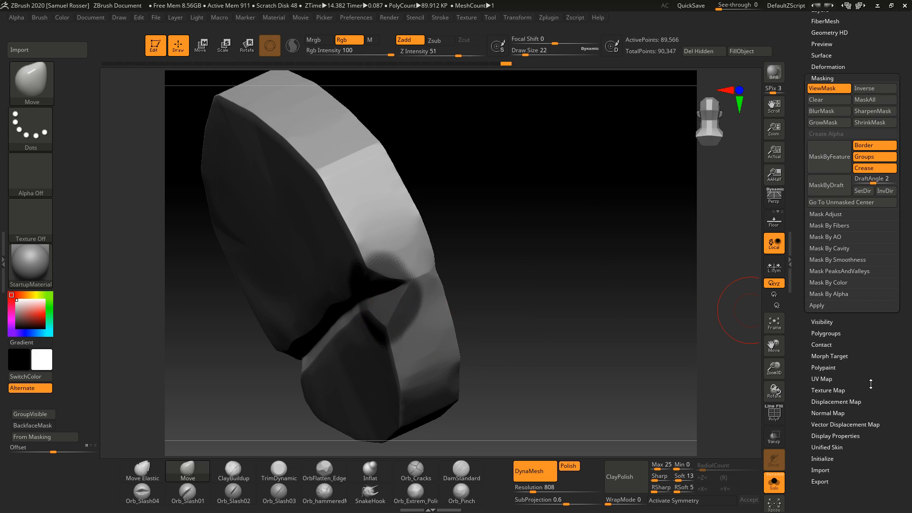
{"action": "left_click", "coordinate": [833, 113]}
Step: Push the crack's edge with the Move brush at draw size 35 and turn off the mask display
{"action": "left_click_drag", "start_coordinate": [665, 252], "coordinate": [546, 289]}
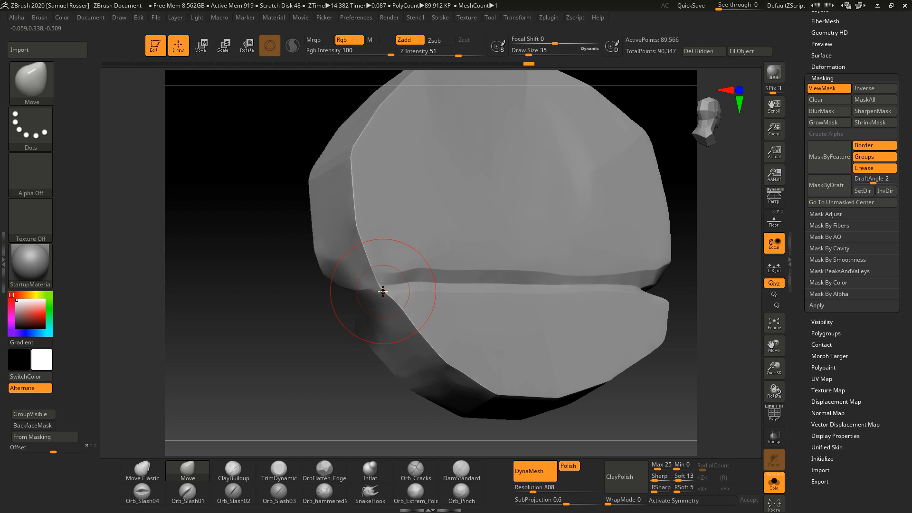
{"action": "left_click_drag", "start_coordinate": [383, 291], "coordinate": [228, 369]}
{"action": "key", "text": "ctrl+h"}
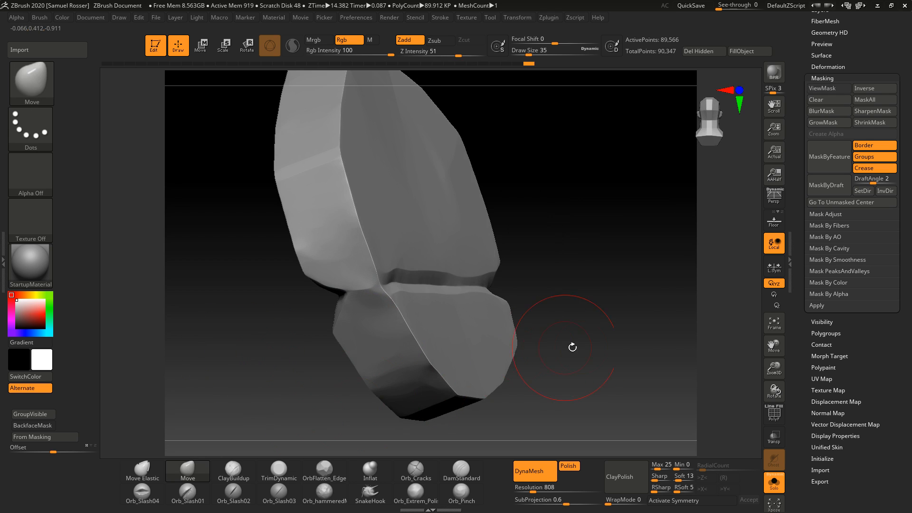
{"action": "left_click_drag", "start_coordinate": [572, 347], "coordinate": [509, 371]}
Step: Carve the crack's end with Orb_Cracks at draw size 17 and clear the mask
{"action": "left_click", "coordinate": [409, 470]}
{"action": "key", "text": "s"}
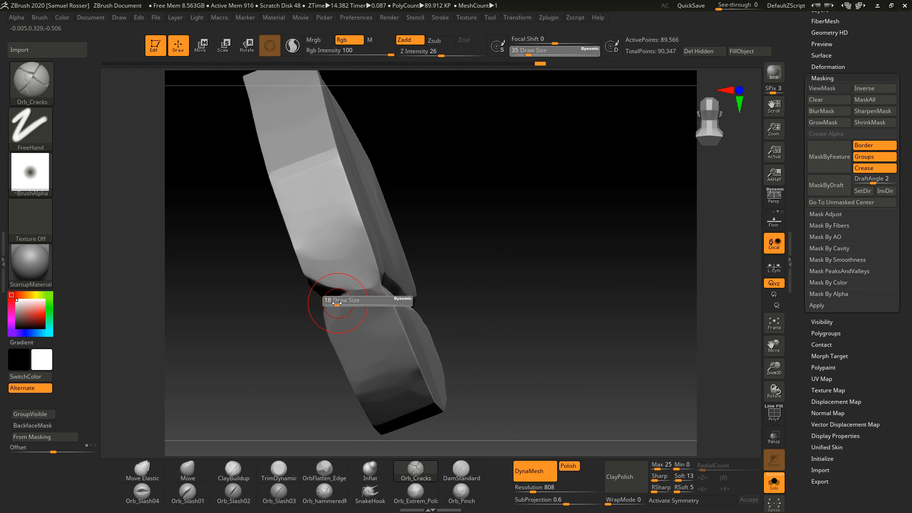
{"action": "left_click_drag", "start_coordinate": [428, 279], "coordinate": [354, 296]}
{"action": "left_click_drag", "start_coordinate": [529, 283], "coordinate": [356, 297]}
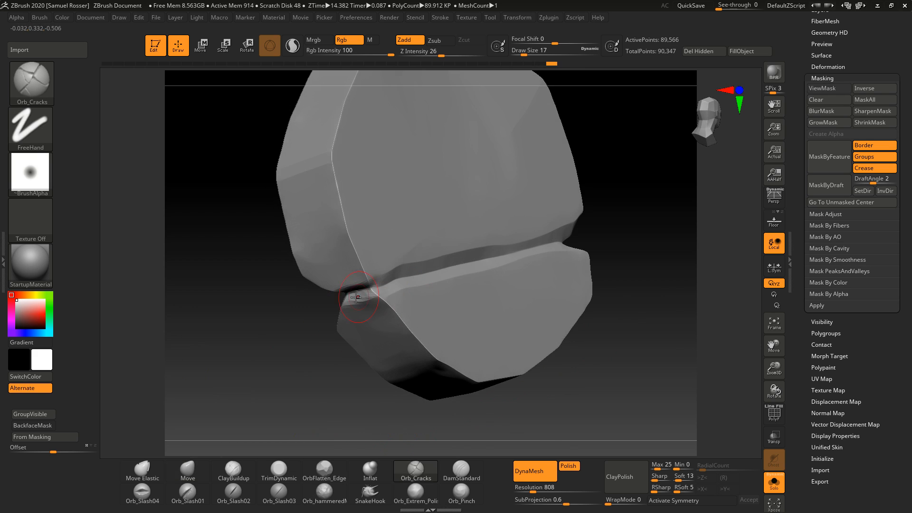
{"action": "left_click_drag", "start_coordinate": [295, 363], "coordinate": [321, 404], "text": "ctrl"}
{"action": "right_click_drag", "start_coordinate": [320, 410], "coordinate": [437, 366]}
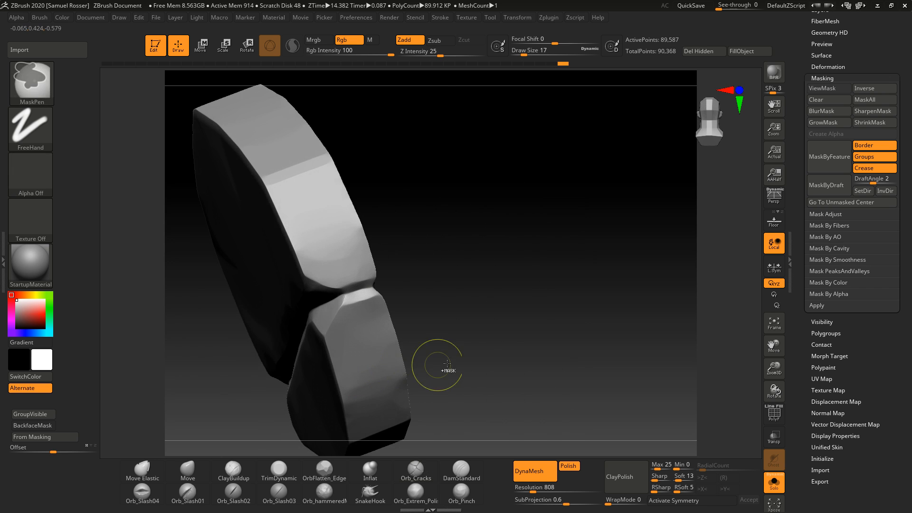
{"action": "mouse_move", "coordinate": [577, 364]}
{"action": "right_mouse_down", "text": "ctrl"}
{"action": "mouse_move", "coordinate": [590, 366]}
{"action": "mouse_move", "coordinate": [309, 350]}
{"action": "right_mouse_up", "text": "ctrl"}
Step: Switch to TrimDynamic, set the draw size to 11, and undo the last stroke
{"action": "key", "text": "b"}
{"action": "key", "text": "t"}
{"action": "key", "text": "d"}
{"action": "right_click_drag", "start_coordinate": [214, 395], "coordinate": [292, 377], "text": "ctrl"}
{"action": "key", "text": "s"}
{"action": "left_click_drag", "start_coordinate": [386, 268], "coordinate": [382, 268]}
{"action": "key", "text": "ctrl+z"}
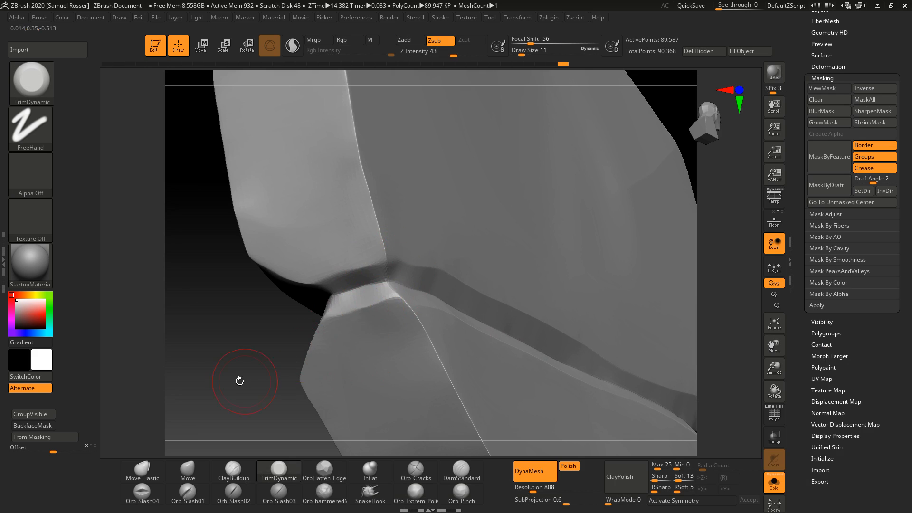
Step: Trim the crack's end with TrimDynamic at draw size 14, then set the draw size to 6
{"action": "right_click_drag", "start_coordinate": [238, 380], "coordinate": [296, 363]}
{"action": "key", "text": "s"}
{"action": "left_click_drag", "start_coordinate": [367, 316], "coordinate": [362, 316]}
{"action": "mouse_move", "coordinate": [397, 287]}
{"action": "left_mouse_down", "text": "ctrl"}
{"action": "mouse_move", "coordinate": [344, 297]}
{"action": "mouse_move", "coordinate": [398, 291]}
{"action": "mouse_move", "coordinate": [343, 311]}
{"action": "mouse_move", "coordinate": [357, 293]}
{"action": "mouse_move", "coordinate": [336, 304]}
{"action": "left_mouse_up", "text": "ctrl"}
{"action": "key", "text": "s"}
{"action": "mouse_move", "coordinate": [181, 372]}
{"action": "left_mouse_down"}
{"action": "mouse_move", "coordinate": [214, 328]}
{"action": "mouse_move", "coordinate": [212, 341]}
{"action": "left_mouse_up"}
{"action": "key", "text": "s"}
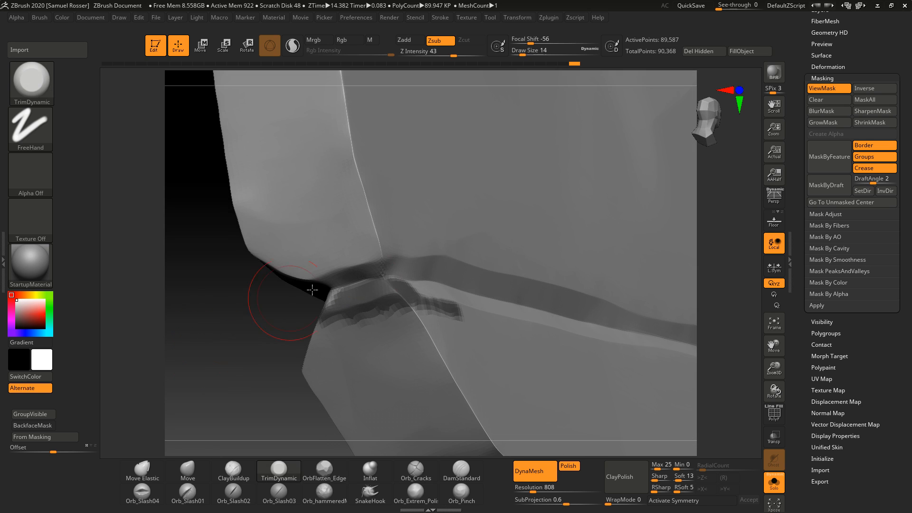
{"action": "key", "text": "s"}
{"action": "left_click_drag", "start_coordinate": [390, 263], "coordinate": [387, 263]}
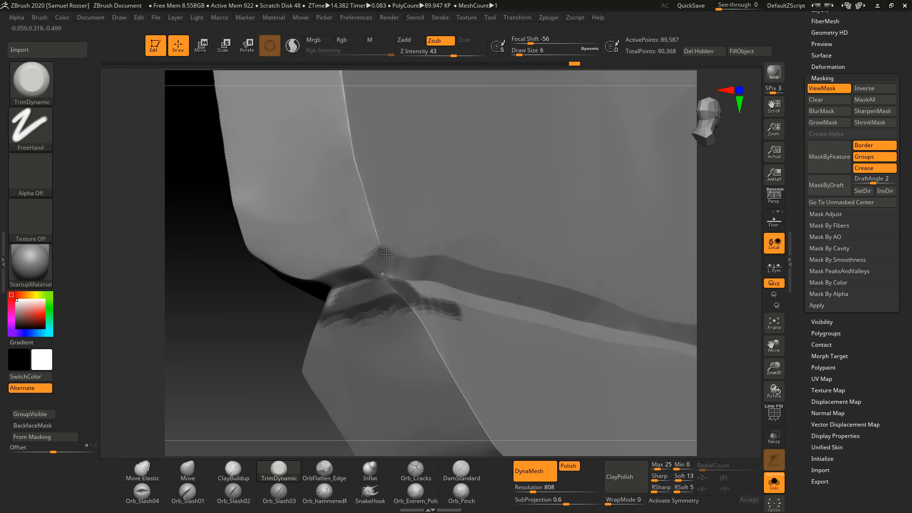
Step: Carve two curved cracks across the wheel's face with the Orb_Cracks brush at draw size 13
{"action": "left_click_drag", "start_coordinate": [267, 368], "coordinate": [259, 418], "text": "ctrl"}
{"action": "right_click_drag", "start_coordinate": [264, 412], "coordinate": [183, 400], "text": "ctrl"}
{"action": "right_click_drag", "start_coordinate": [183, 401], "coordinate": [507, 360]}
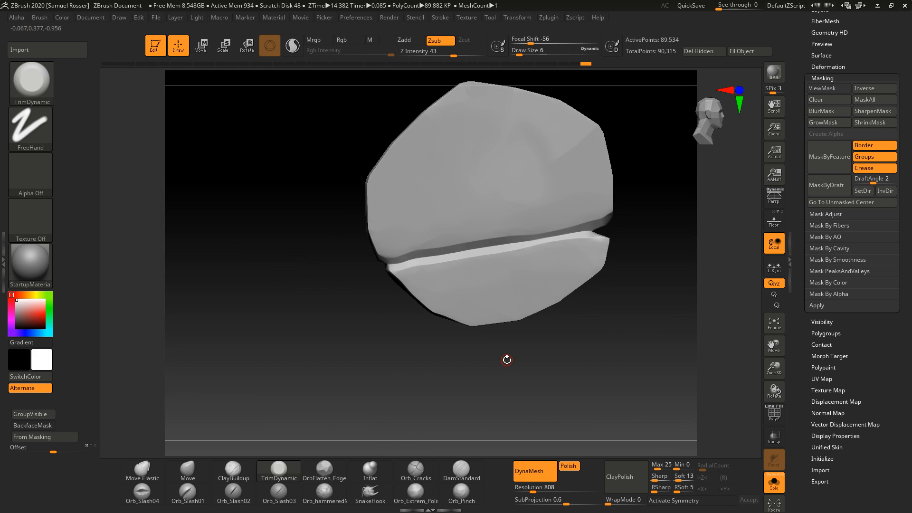
{"action": "right_click_drag", "start_coordinate": [522, 318], "coordinate": [326, 437]}
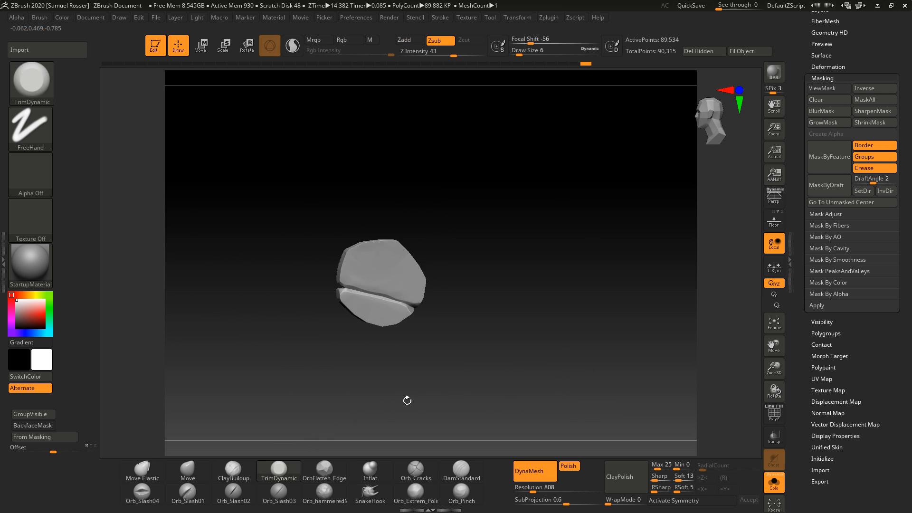
{"action": "right_click_drag", "start_coordinate": [407, 400], "coordinate": [557, 409]}
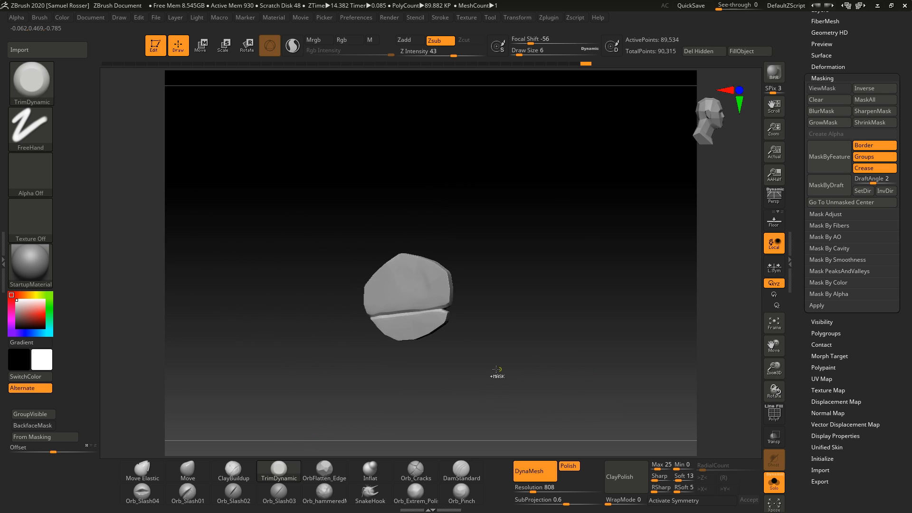
{"action": "right_click_drag", "start_coordinate": [497, 373], "coordinate": [611, 351], "text": "ctrl"}
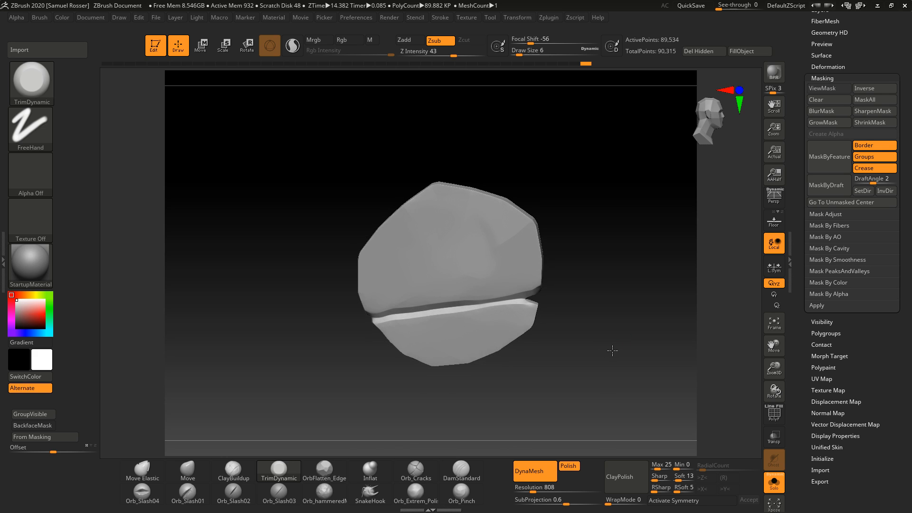
{"action": "left_click", "coordinate": [417, 471]}
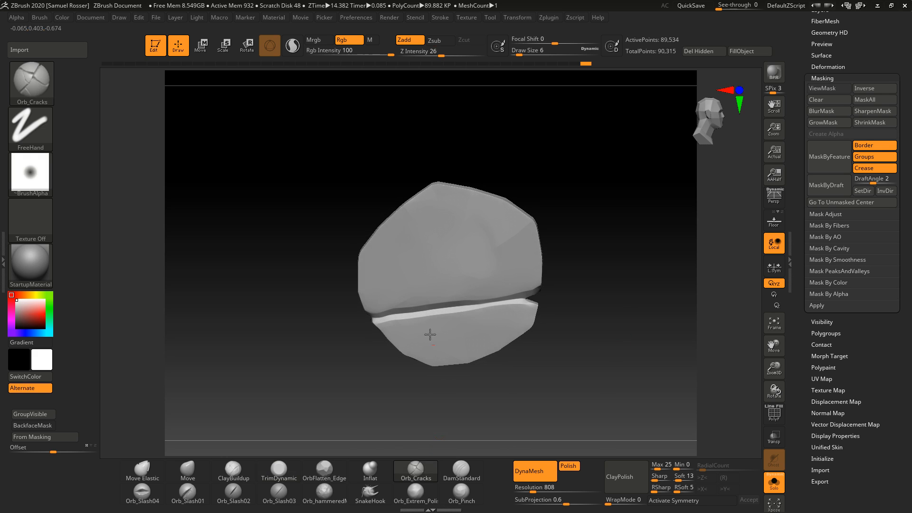
{"action": "left_click_drag", "start_coordinate": [422, 293], "coordinate": [399, 232]}
{"action": "left_click_drag", "start_coordinate": [454, 309], "coordinate": [474, 209]}
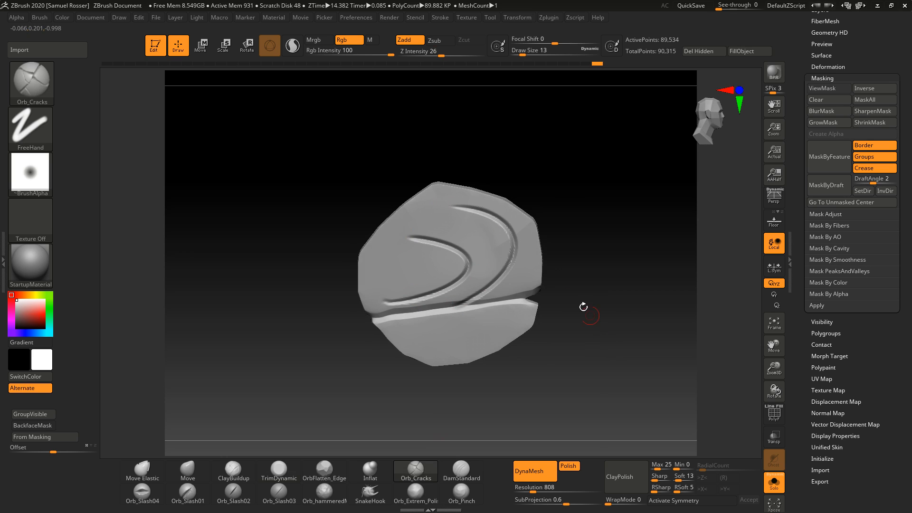
Step: Try carving straight cracks across the wheel with Orb_Cracks, and undo those strokes
{"action": "mouse_move", "coordinate": [583, 306]}
{"action": "right_mouse_down"}
{"action": "mouse_move", "coordinate": [546, 350]}
{"action": "mouse_move", "coordinate": [568, 336]}
{"action": "mouse_move", "coordinate": [574, 383]}
{"action": "mouse_move", "coordinate": [586, 384]}
{"action": "mouse_move", "coordinate": [501, 255]}
{"action": "right_mouse_up"}
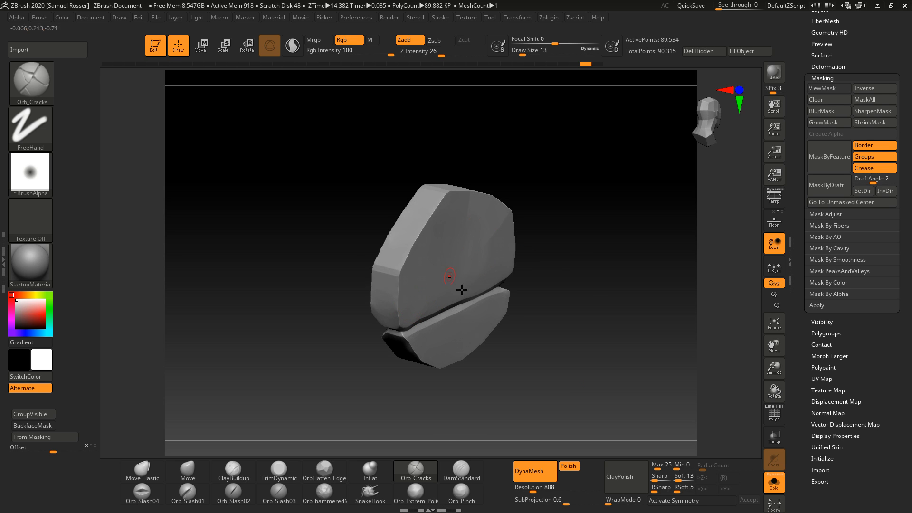
{"action": "mouse_move", "coordinate": [554, 330]}
{"action": "right_mouse_down"}
{"action": "mouse_move", "coordinate": [434, 315]}
{"action": "mouse_move", "coordinate": [498, 250]}
{"action": "right_mouse_up"}
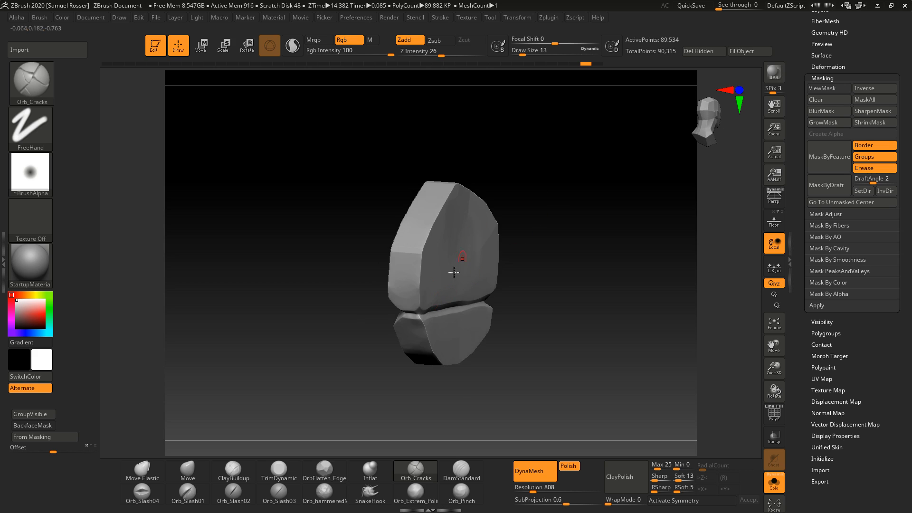
{"action": "right_click_drag", "start_coordinate": [545, 294], "coordinate": [585, 372]}
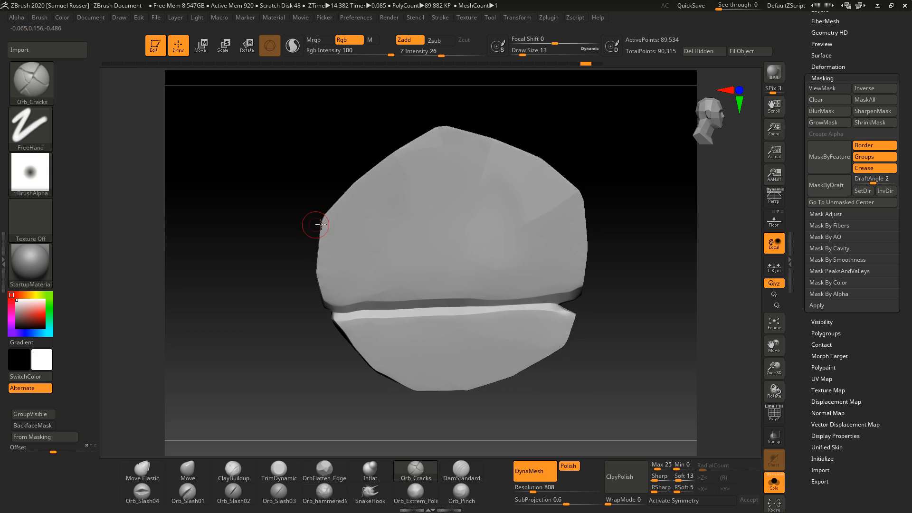
{"action": "mouse_move", "coordinate": [349, 260]}
{"action": "left_mouse_down"}
{"action": "mouse_move", "coordinate": [499, 252]}
{"action": "mouse_move", "coordinate": [492, 268]}
{"action": "left_mouse_up"}
{"action": "mouse_move", "coordinate": [593, 309]}
{"action": "right_mouse_down"}
{"action": "mouse_move", "coordinate": [611, 320]}
{"action": "mouse_move", "coordinate": [415, 352]}
{"action": "right_mouse_up"}
{"action": "left_click_drag", "start_coordinate": [415, 352], "coordinate": [523, 348]}
{"action": "mouse_move", "coordinate": [504, 335]}
{"action": "left_mouse_down"}
{"action": "mouse_move", "coordinate": [517, 342]}
{"action": "mouse_move", "coordinate": [498, 357]}
{"action": "left_mouse_up"}
{"action": "mouse_move", "coordinate": [572, 364]}
{"action": "left_mouse_down"}
{"action": "mouse_move", "coordinate": [608, 359]}
{"action": "mouse_move", "coordinate": [414, 314]}
{"action": "mouse_move", "coordinate": [442, 324]}
{"action": "left_mouse_up"}
{"action": "left_click_drag", "start_coordinate": [543, 328], "coordinate": [563, 339]}
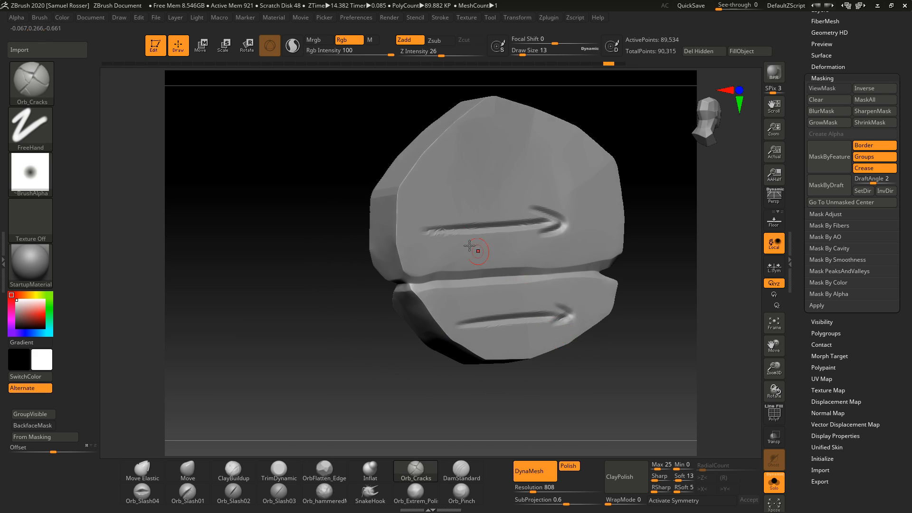
{"action": "key", "text": "ctrl+z"}
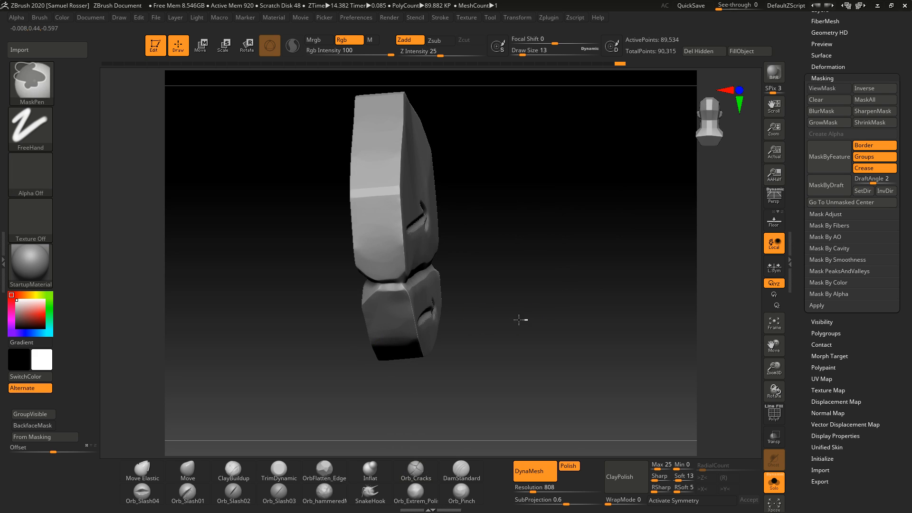
{"action": "key", "text": "ctrl+z"}
{"action": "key", "text": "ctrl+z"}
Step: Try carving several horizontal grooves along the wheel's face at draw size 16, and undo all three strokes
{"action": "right_click_drag", "start_coordinate": [504, 304], "coordinate": [582, 318], "text": "ctrl"}
{"action": "key", "text": "s"}
{"action": "left_click_drag", "start_coordinate": [418, 256], "coordinate": [417, 263]}
{"action": "key", "text": "s"}
{"action": "key", "text": "s"}
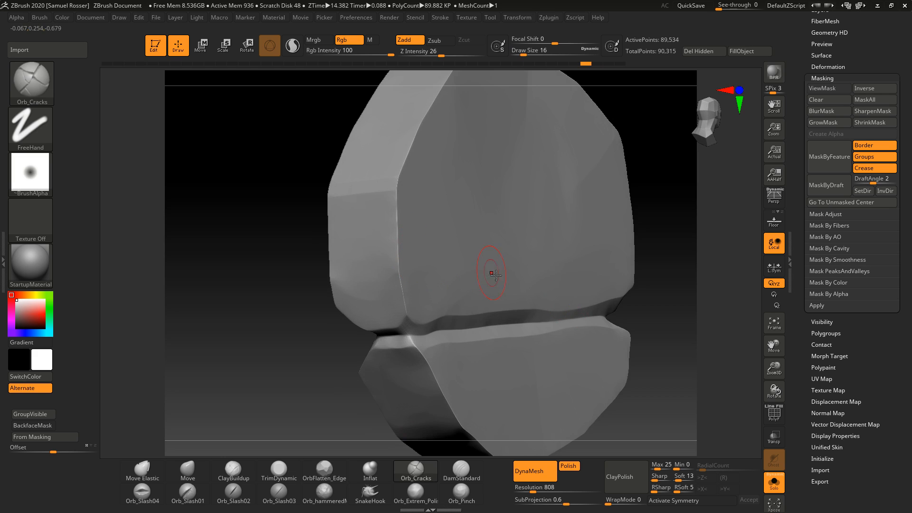
{"action": "left_click_drag", "start_coordinate": [597, 251], "coordinate": [306, 288]}
{"action": "right_click_drag", "start_coordinate": [216, 350], "coordinate": [281, 359]}
{"action": "left_click_drag", "start_coordinate": [599, 223], "coordinate": [430, 244]}
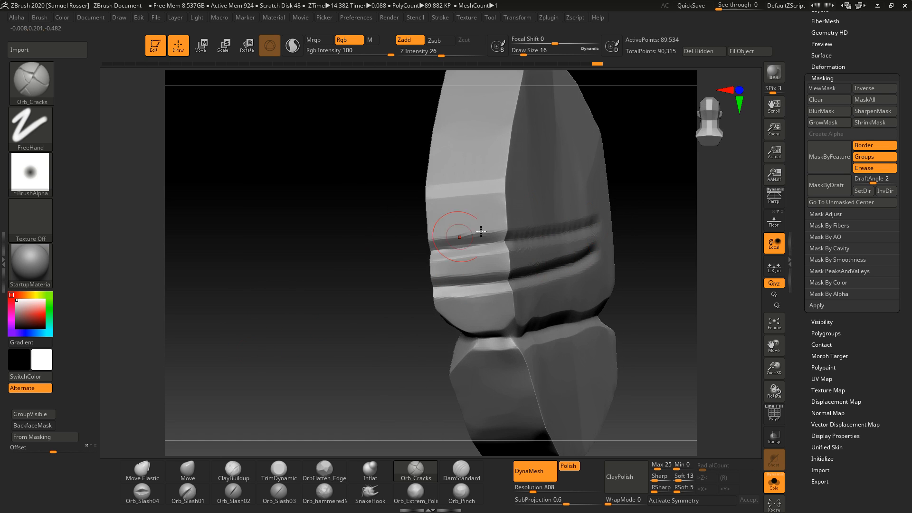
{"action": "left_click_drag", "start_coordinate": [589, 193], "coordinate": [427, 216]}
{"action": "right_click_drag", "start_coordinate": [285, 281], "coordinate": [214, 367]}
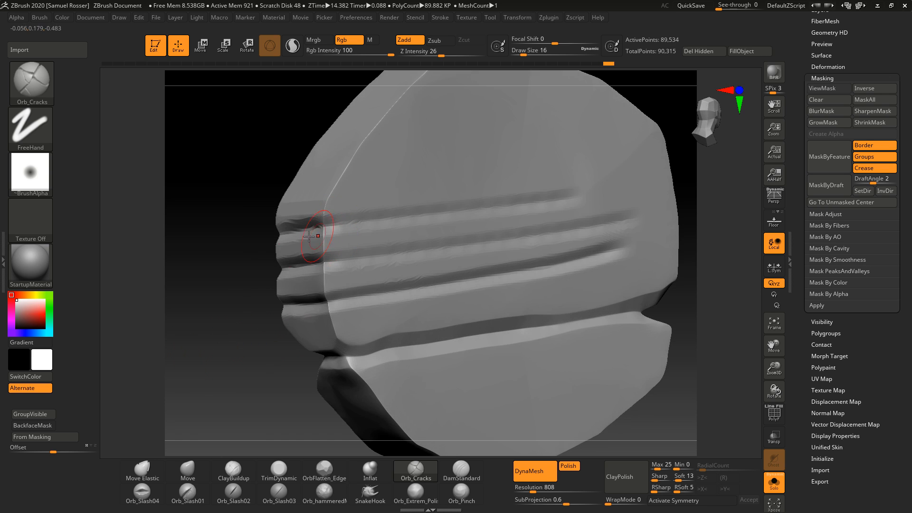
{"action": "key", "text": "ctrl+z"}
{"action": "key", "text": "ctrl+z"}
{"action": "key", "text": "ctrl+z"}
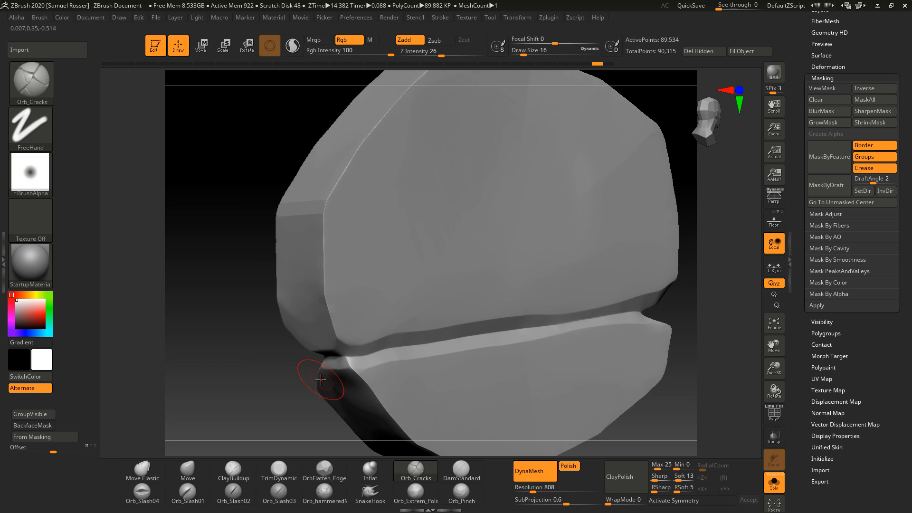
Step: Switch to the JW_stylized_wood_stump_01 brush and stamp wood grain on the wheel, undoing the last stamp
{"action": "key", "text": "b"}
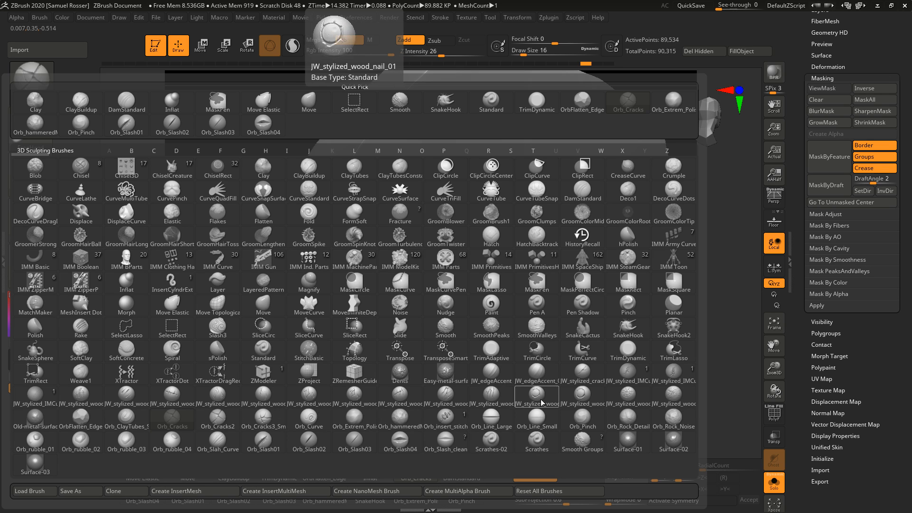
{"action": "left_click", "coordinate": [639, 396]}
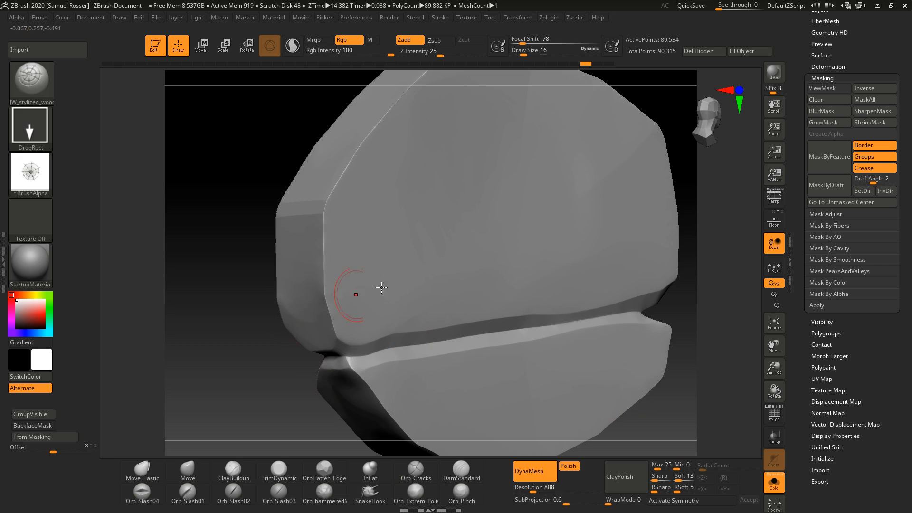
{"action": "left_click_drag", "start_coordinate": [543, 333], "coordinate": [642, 478]}
{"action": "mouse_move", "coordinate": [442, 435]}
{"action": "right_mouse_down"}
{"action": "mouse_move", "coordinate": [257, 386]}
{"action": "mouse_move", "coordinate": [224, 362]}
{"action": "mouse_move", "coordinate": [264, 390]}
{"action": "mouse_move", "coordinate": [326, 300]}
{"action": "mouse_move", "coordinate": [443, 290]}
{"action": "right_mouse_up"}
{"action": "key", "text": "ctrl+z"}
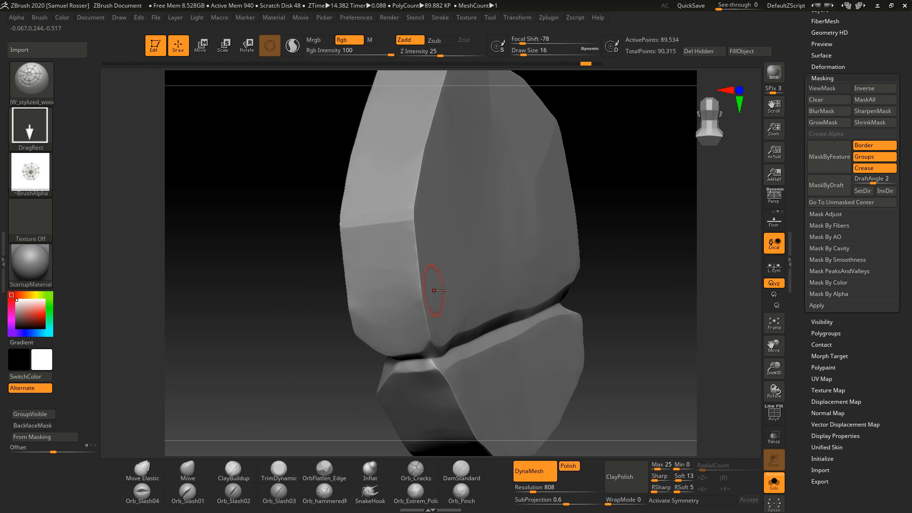
Step: Save the tool as WB1 in the CoffinRot_Graveyard New_Project assets WheelBarrel folder
{"action": "right_click_drag", "start_coordinate": [286, 390], "coordinate": [291, 396], "text": "shift"}
{"action": "right_click_drag", "start_coordinate": [510, 291], "coordinate": [556, 230]}
{"action": "right_click_drag", "start_coordinate": [555, 231], "coordinate": [533, 178], "text": "ctrl"}
{"action": "left_click_drag", "start_coordinate": [457, 138], "coordinate": [466, 207], "text": "ctrl"}
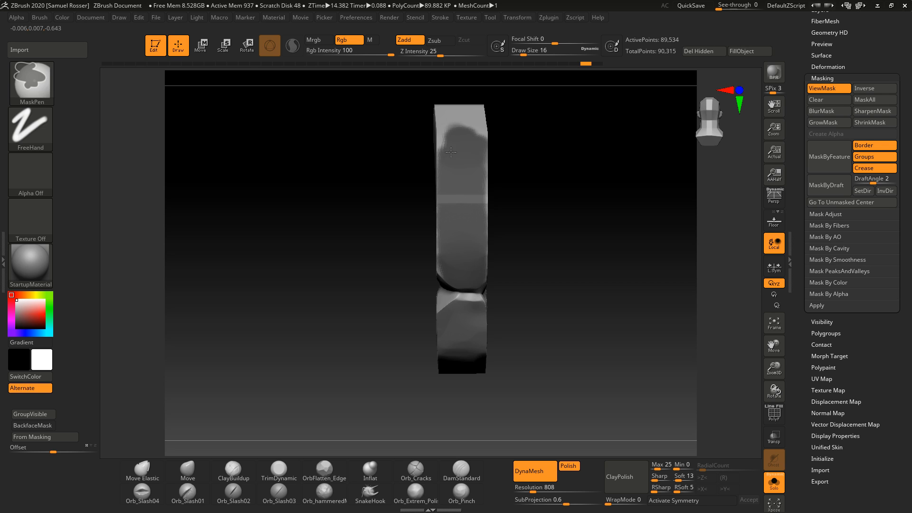
{"action": "right_click_drag", "start_coordinate": [534, 203], "coordinate": [521, 226]}
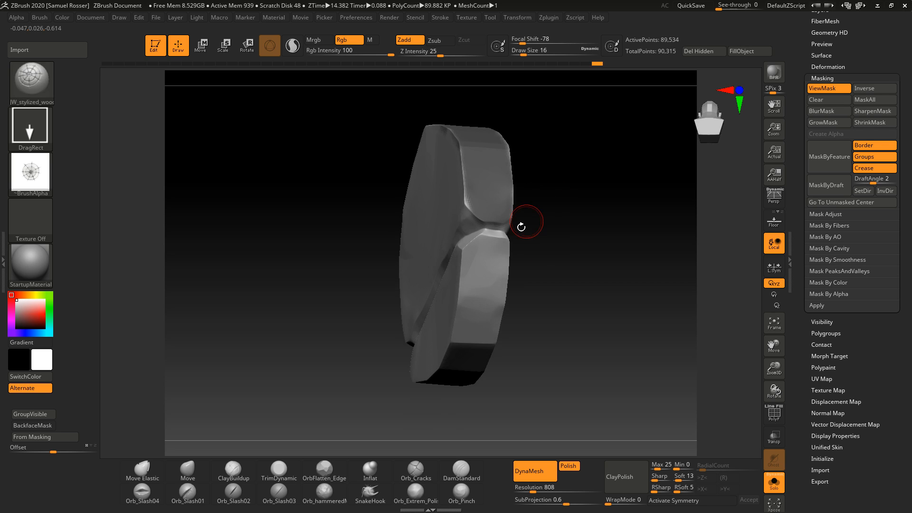
{"action": "left_click_drag", "start_coordinate": [875, 76], "coordinate": [875, 304]}
{"action": "left_click", "coordinate": [873, 34]}
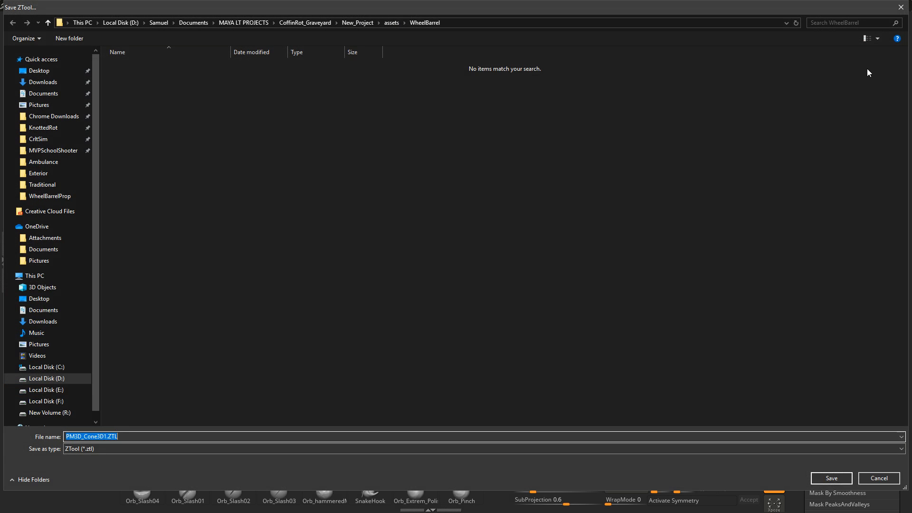
{"action": "left_click", "coordinate": [58, 128]}
{"action": "left_click", "coordinate": [253, 24]}
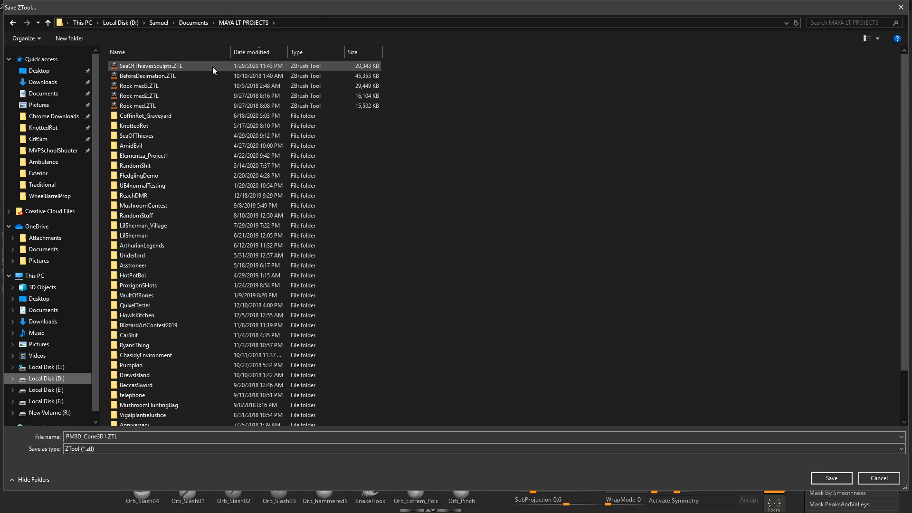
{"action": "double_click", "coordinate": [176, 116]}
{"action": "double_click", "coordinate": [164, 66]}
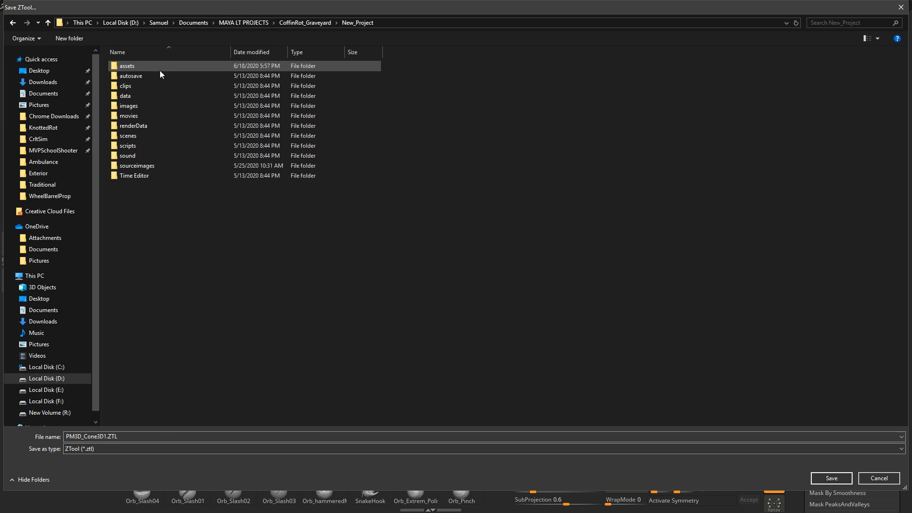
{"action": "double_click", "coordinate": [163, 66]}
{"action": "double_click", "coordinate": [164, 65]}
{"action": "left_click", "coordinate": [126, 437]}
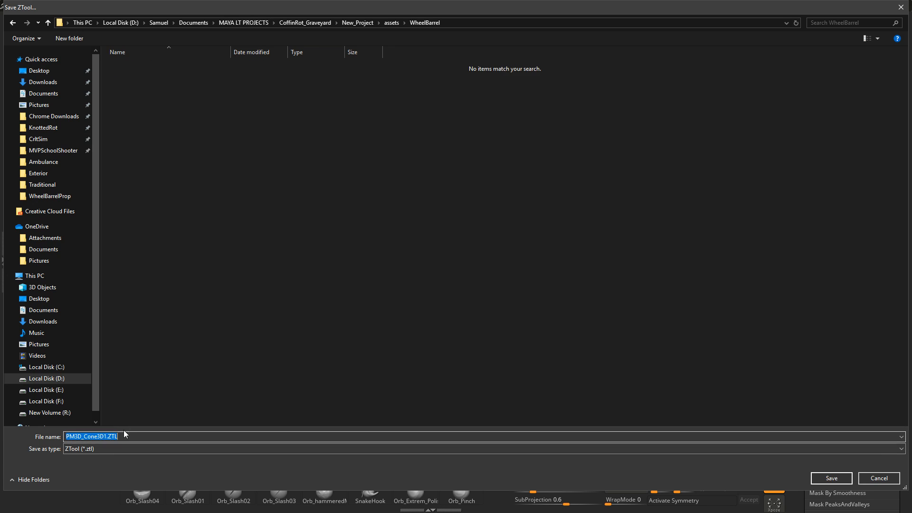
{"action": "type", "text": "WB1"}
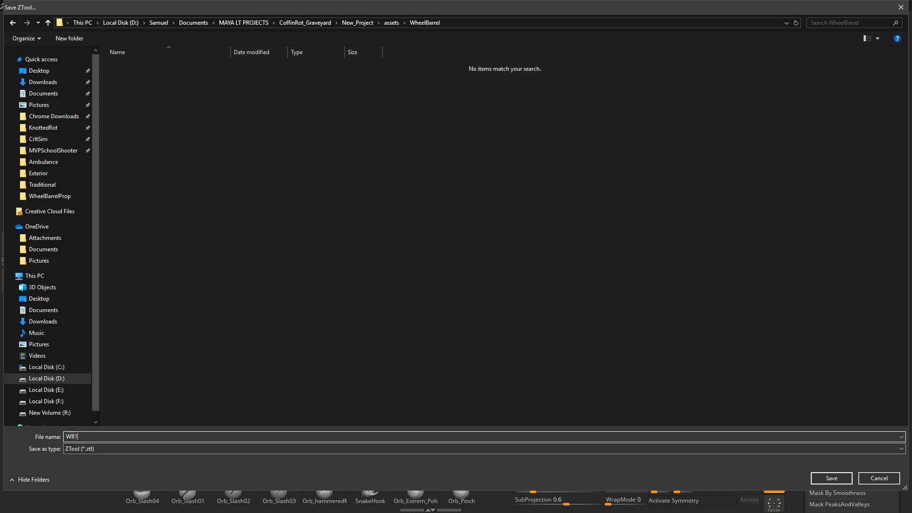
{"action": "key", "text": "Return"}
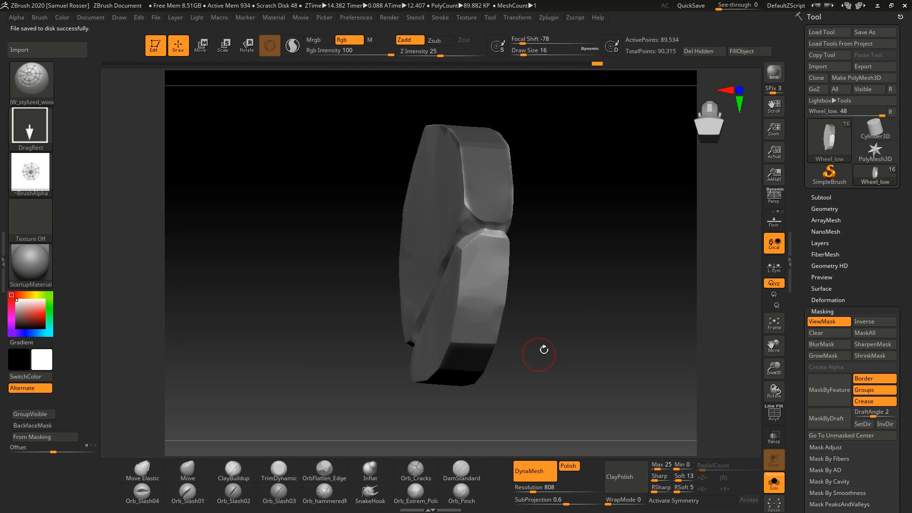
Step: Inspect the wheel subtool from several angles
{"action": "mouse_move", "coordinate": [544, 348]}
{"action": "left_mouse_down"}
{"action": "mouse_move", "coordinate": [570, 255]}
{"action": "mouse_move", "coordinate": [566, 306]}
{"action": "mouse_move", "coordinate": [618, 162]}
{"action": "mouse_move", "coordinate": [641, 279]}
{"action": "mouse_move", "coordinate": [580, 381]}
{"action": "left_mouse_up"}
{"action": "left_click_drag", "start_coordinate": [434, 228], "coordinate": [437, 224], "text": "ctrl"}
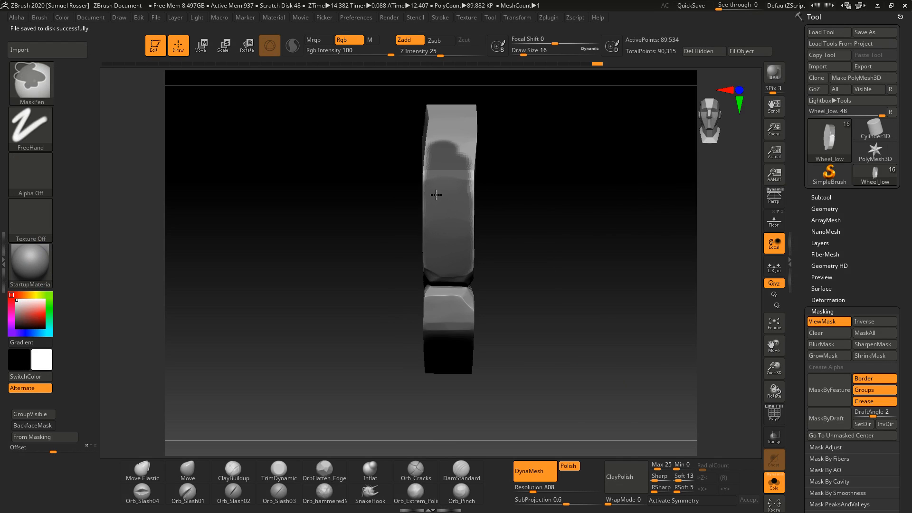
{"action": "left_click_drag", "start_coordinate": [514, 282], "coordinate": [506, 264]}
{"action": "left_click_drag", "start_coordinate": [440, 313], "coordinate": [439, 328], "text": "ctrl"}
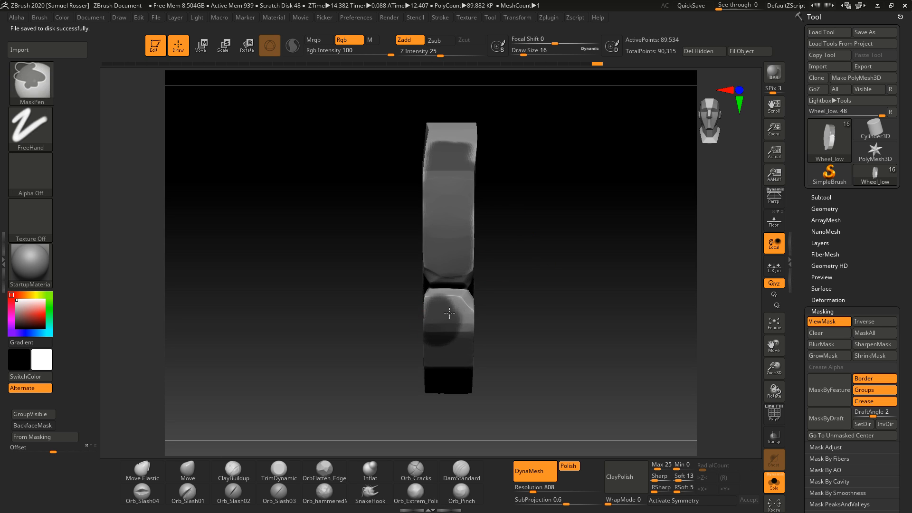
{"action": "mouse_move", "coordinate": [511, 339]}
{"action": "left_mouse_down"}
{"action": "mouse_move", "coordinate": [523, 326]}
{"action": "mouse_move", "coordinate": [531, 332]}
{"action": "left_mouse_up"}
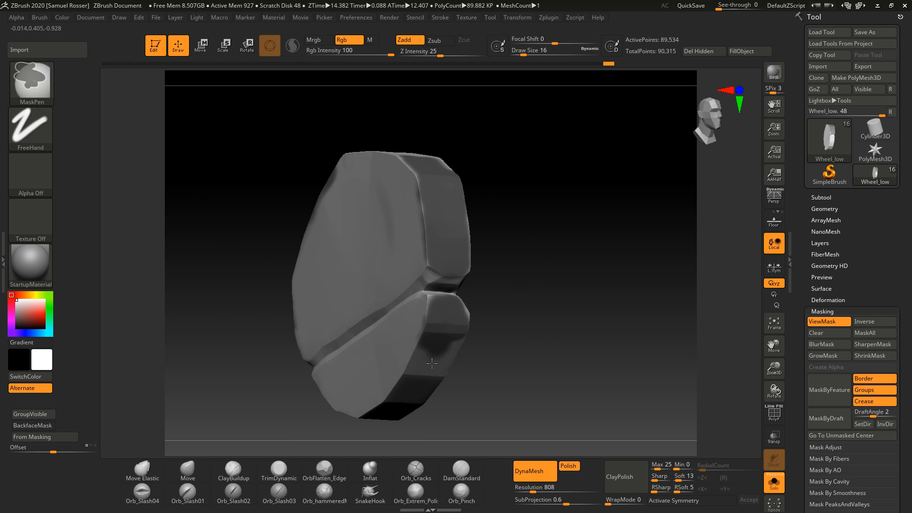
{"action": "left_click_drag", "start_coordinate": [436, 360], "coordinate": [426, 372], "text": "ctrl"}
{"action": "left_click_drag", "start_coordinate": [510, 332], "coordinate": [432, 344]}
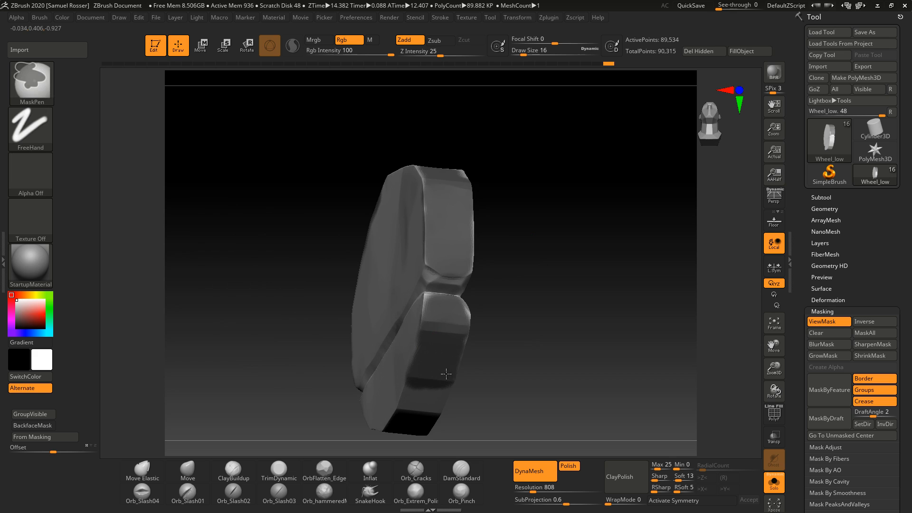
{"action": "left_click_drag", "start_coordinate": [496, 328], "coordinate": [568, 304]}
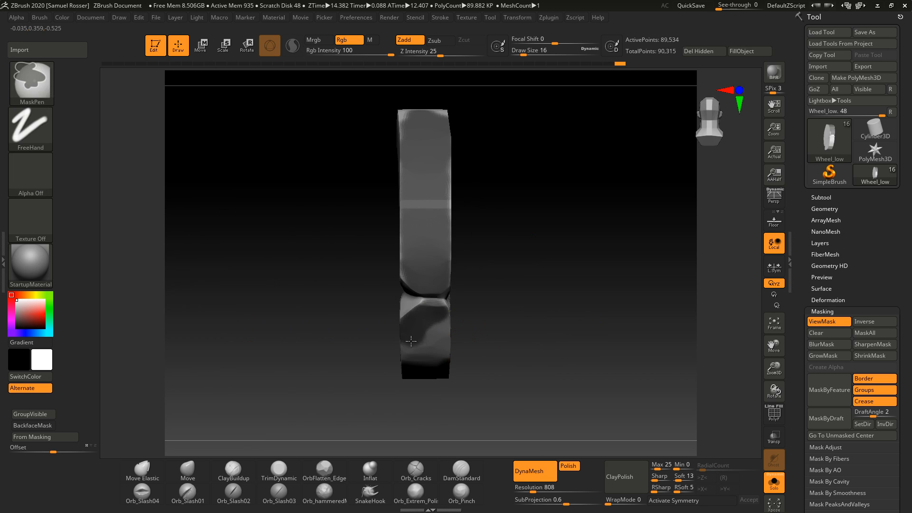
{"action": "mouse_move", "coordinate": [499, 328]}
{"action": "left_mouse_down"}
{"action": "mouse_move", "coordinate": [537, 301]}
{"action": "mouse_move", "coordinate": [556, 332]}
{"action": "mouse_move", "coordinate": [561, 294]}
{"action": "left_mouse_up"}
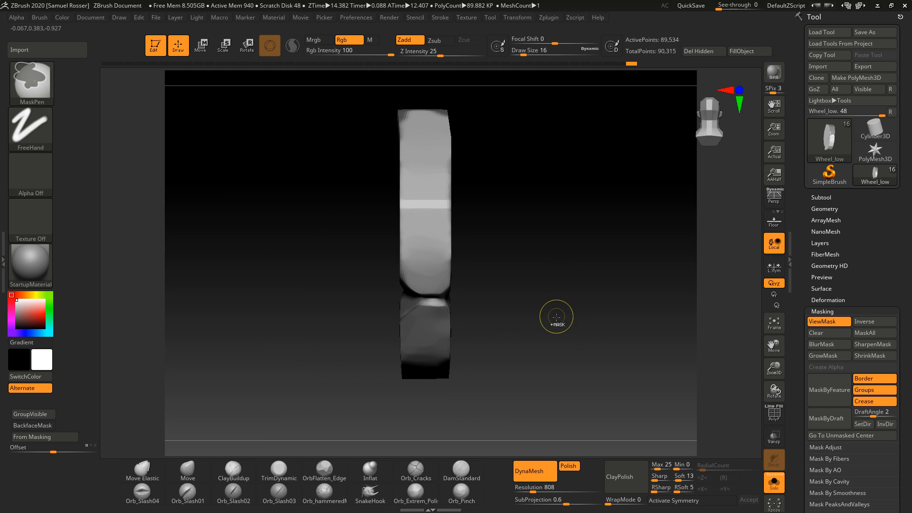
{"action": "left_click", "coordinate": [560, 329], "text": "ctrl"}
{"action": "left_click", "coordinate": [566, 331], "text": "ctrl"}
{"action": "left_click_drag", "start_coordinate": [542, 260], "coordinate": [587, 359], "text": "ctrl"}
{"action": "left_click", "coordinate": [609, 380], "text": "ctrl"}
{"action": "left_click", "coordinate": [630, 386], "text": "ctrl"}
{"action": "left_click", "coordinate": [630, 386], "text": "ctrl"}
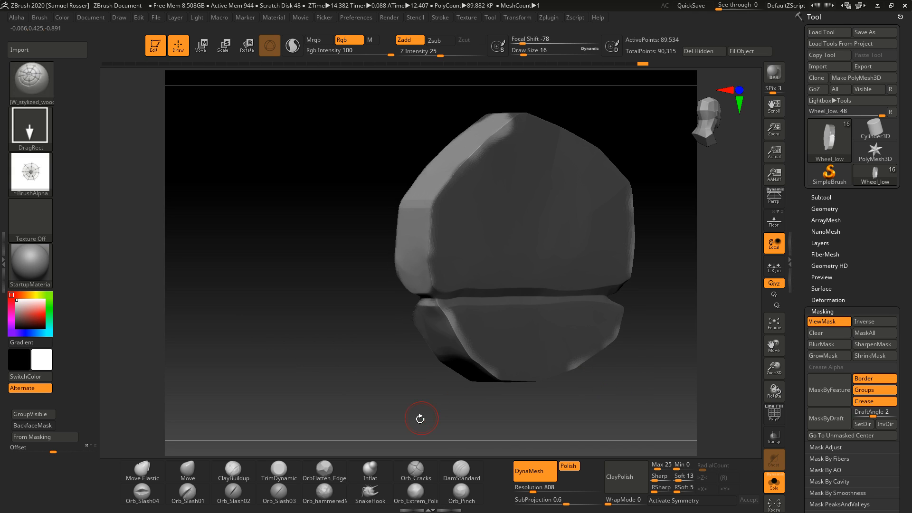
Step: Reselect the JW_stylized wood stamp brush and turn on BackfaceMask
{"action": "left_click_drag", "start_coordinate": [420, 418], "coordinate": [487, 405]}
{"action": "left_click", "coordinate": [544, 385], "text": "ctrl"}
{"action": "mouse_move", "coordinate": [558, 330]}
{"action": "left_mouse_down"}
{"action": "mouse_move", "coordinate": [554, 337]}
{"action": "mouse_move", "coordinate": [556, 321]}
{"action": "left_mouse_up"}
{"action": "left_click", "coordinate": [555, 339], "text": "ctrl"}
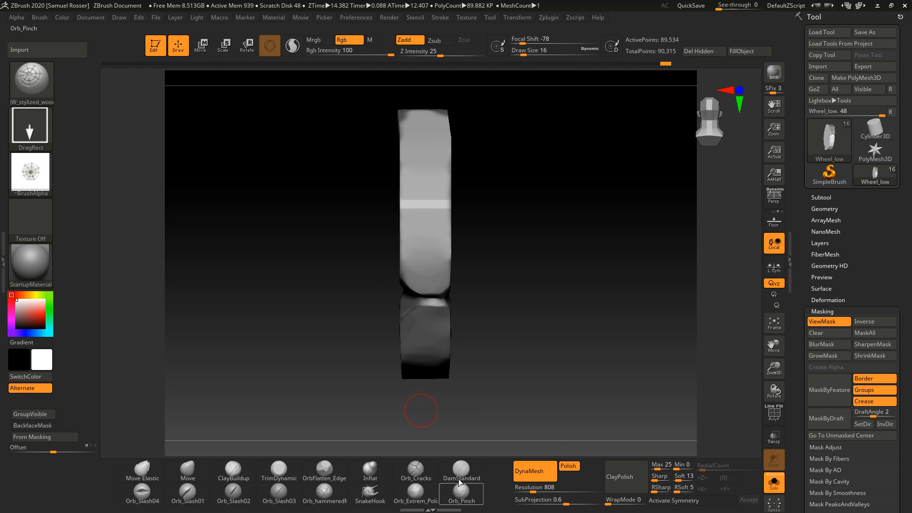
{"action": "key", "text": "b"}
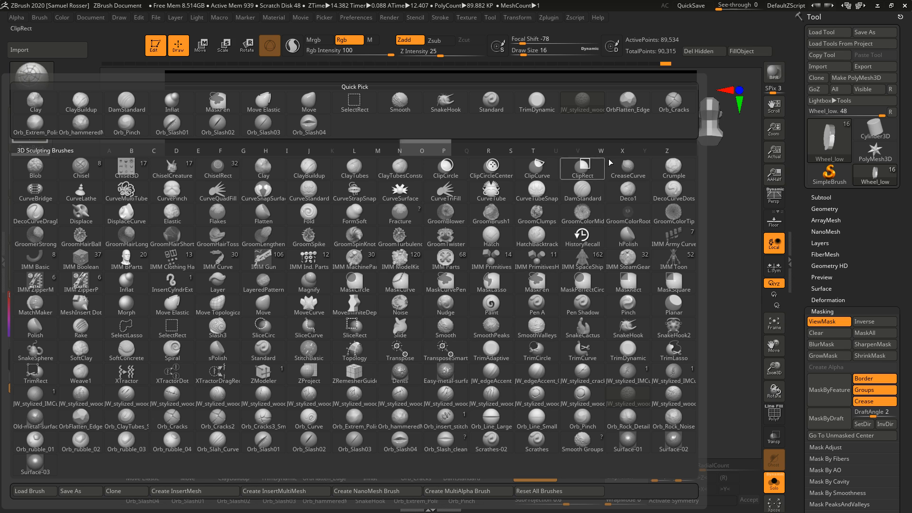
{"action": "left_click", "coordinate": [584, 102]}
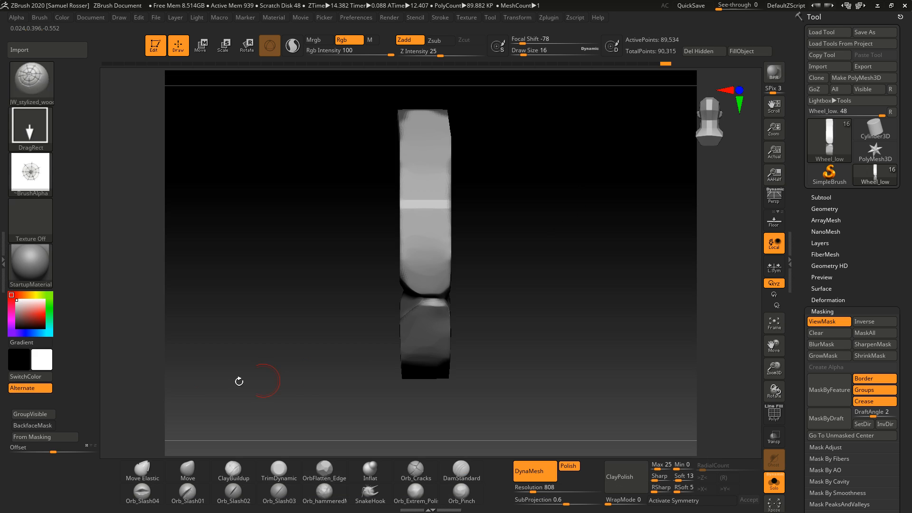
{"action": "left_click", "coordinate": [51, 429]}
Step: Set the draw size to 59 and try a wood-grain stroke across the wheel, undoing it
{"action": "left_click_drag", "start_coordinate": [546, 287], "coordinate": [470, 259]}
{"action": "key", "text": "s"}
{"action": "left_click_drag", "start_coordinate": [484, 235], "coordinate": [490, 235]}
{"action": "left_click_drag", "start_coordinate": [396, 338], "coordinate": [404, 325]}
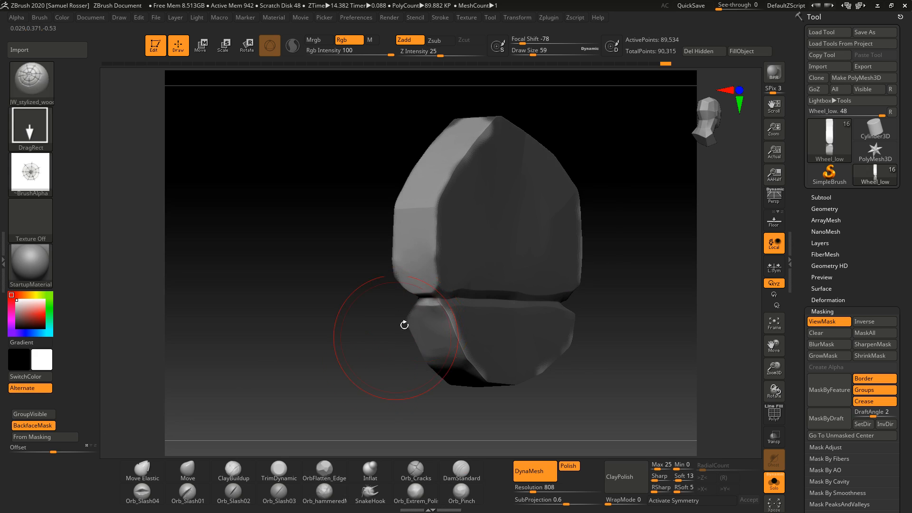
{"action": "left_click_drag", "start_coordinate": [613, 256], "coordinate": [489, 404]}
{"action": "key", "text": "ctrl+z"}
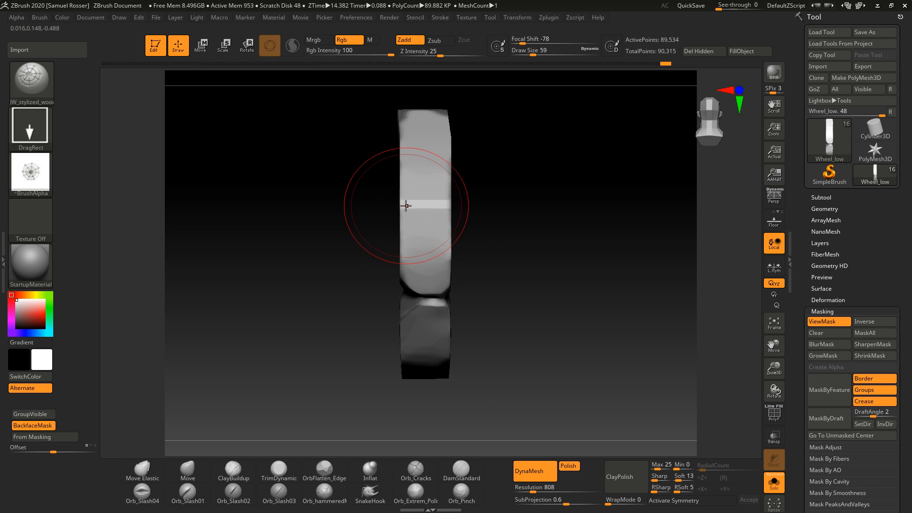
Step: Lower Z Intensity to 14 and stamp wood grain onto the wheel's rim
{"action": "left_click_drag", "start_coordinate": [629, 214], "coordinate": [468, 126]}
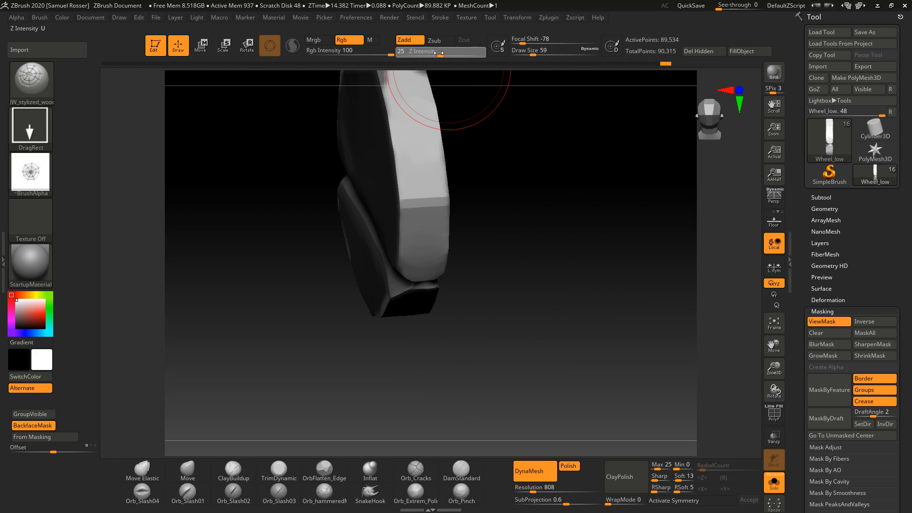
{"action": "left_click_drag", "start_coordinate": [432, 55], "coordinate": [431, 55]}
{"action": "left_click_drag", "start_coordinate": [537, 159], "coordinate": [454, 187]}
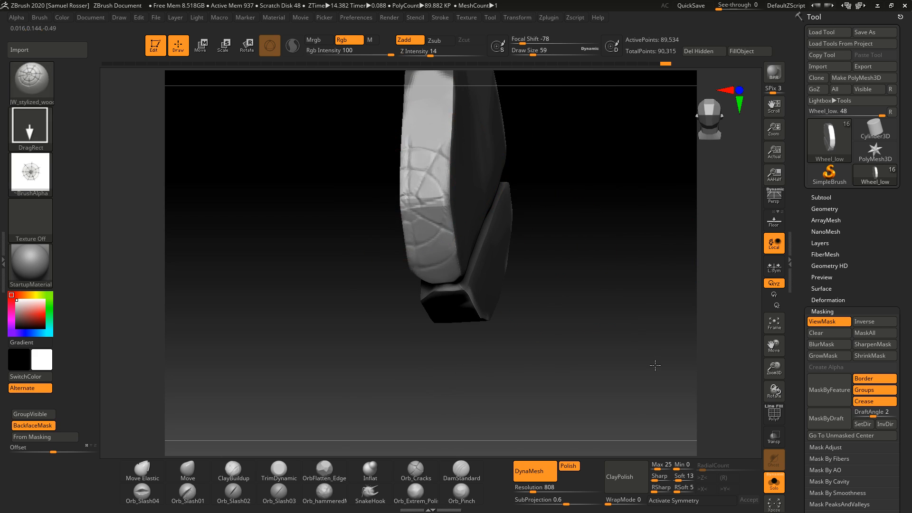
Step: Inspect the stamped wood grain on the wheel's rim from several angles
{"action": "left_click_drag", "start_coordinate": [655, 366], "coordinate": [722, 404]}
{"action": "left_click_drag", "start_coordinate": [618, 385], "coordinate": [594, 307]}
{"action": "mouse_move", "coordinate": [597, 311]}
{"action": "right_mouse_down", "text": "ctrl"}
{"action": "mouse_move", "coordinate": [492, 313]}
{"action": "mouse_move", "coordinate": [476, 376]}
{"action": "mouse_move", "coordinate": [503, 387]}
{"action": "mouse_move", "coordinate": [486, 398]}
{"action": "mouse_move", "coordinate": [480, 387]}
{"action": "mouse_move", "coordinate": [496, 364]}
{"action": "mouse_move", "coordinate": [497, 380]}
{"action": "mouse_move", "coordinate": [525, 343]}
{"action": "mouse_move", "coordinate": [539, 342]}
{"action": "mouse_move", "coordinate": [542, 356]}
{"action": "mouse_move", "coordinate": [549, 330]}
{"action": "mouse_move", "coordinate": [541, 304]}
{"action": "right_mouse_up", "text": "ctrl"}
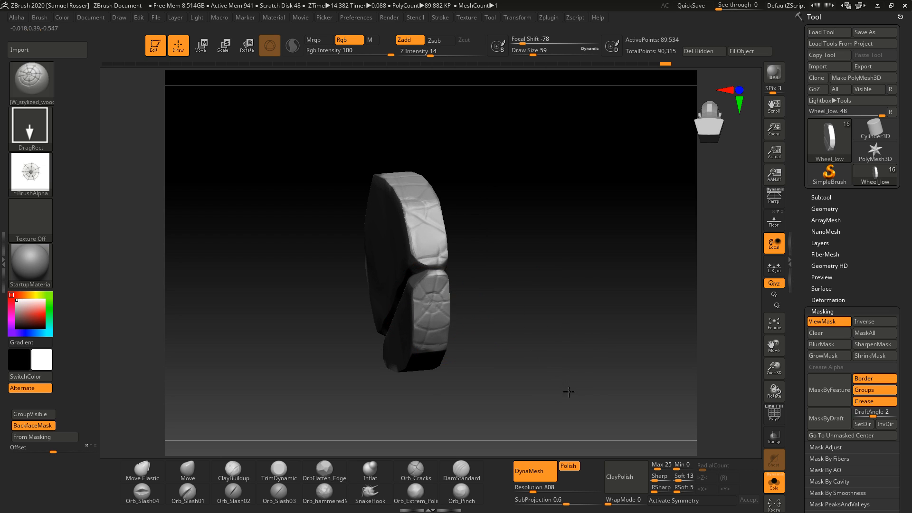
{"action": "mouse_move", "coordinate": [599, 399]}
{"action": "right_mouse_down"}
{"action": "mouse_move", "coordinate": [545, 334]}
{"action": "mouse_move", "coordinate": [564, 320]}
{"action": "mouse_move", "coordinate": [562, 342]}
{"action": "mouse_move", "coordinate": [442, 266]}
{"action": "right_mouse_up"}
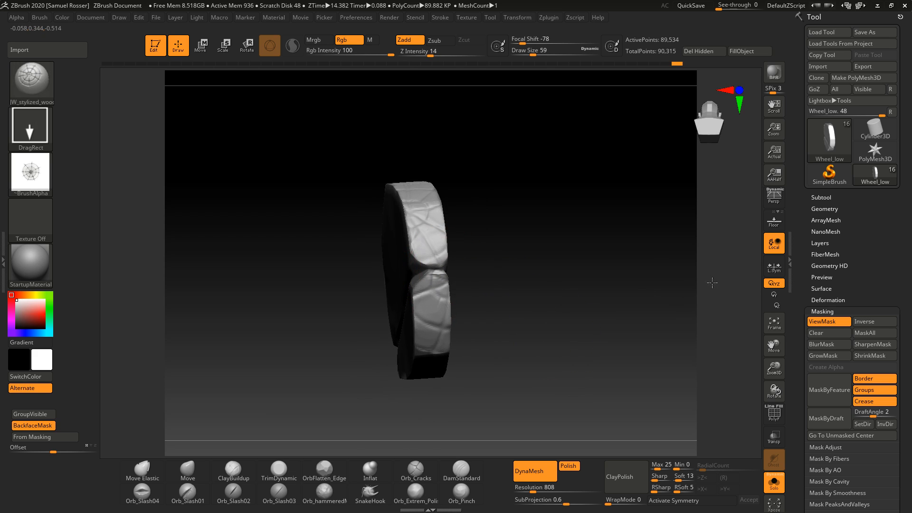
{"action": "mouse_move", "coordinate": [556, 313]}
{"action": "right_mouse_down"}
{"action": "mouse_move", "coordinate": [544, 301]}
{"action": "mouse_move", "coordinate": [529, 304]}
{"action": "mouse_move", "coordinate": [627, 332]}
{"action": "mouse_move", "coordinate": [578, 305]}
{"action": "mouse_move", "coordinate": [591, 255]}
{"action": "right_mouse_up"}
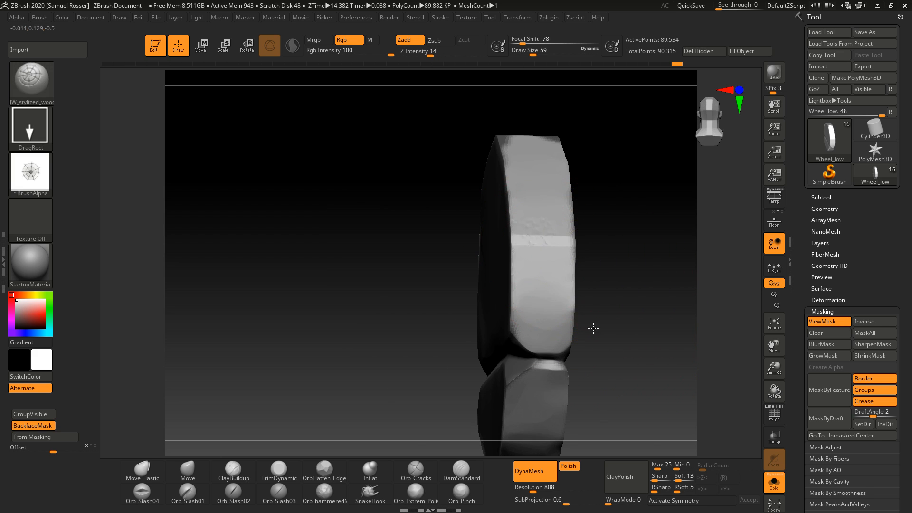
{"action": "left_click_drag", "start_coordinate": [593, 326], "coordinate": [647, 380]}
{"action": "mouse_move", "coordinate": [648, 380]}
{"action": "right_mouse_down"}
{"action": "mouse_move", "coordinate": [629, 270]}
{"action": "mouse_move", "coordinate": [519, 185]}
{"action": "right_mouse_up"}
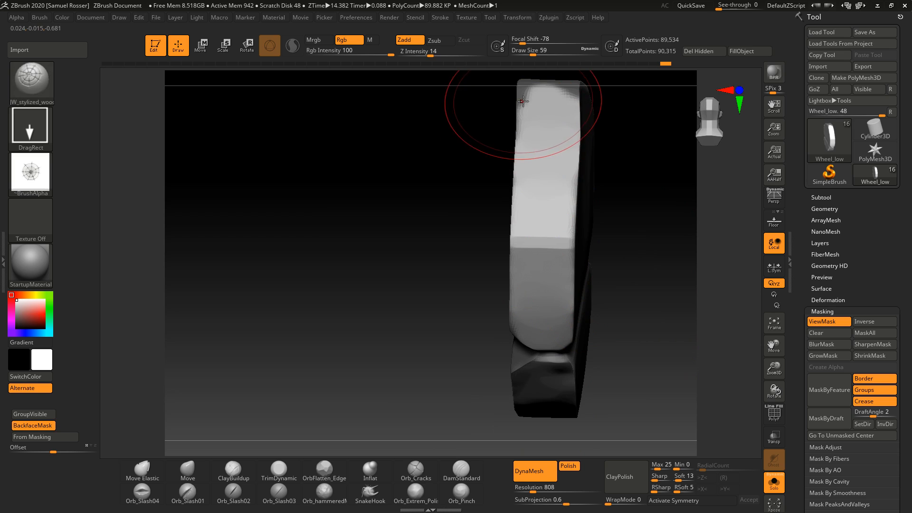
{"action": "left_click_drag", "start_coordinate": [665, 225], "coordinate": [704, 509]}
{"action": "right_click_drag", "start_coordinate": [621, 233], "coordinate": [629, 255]}
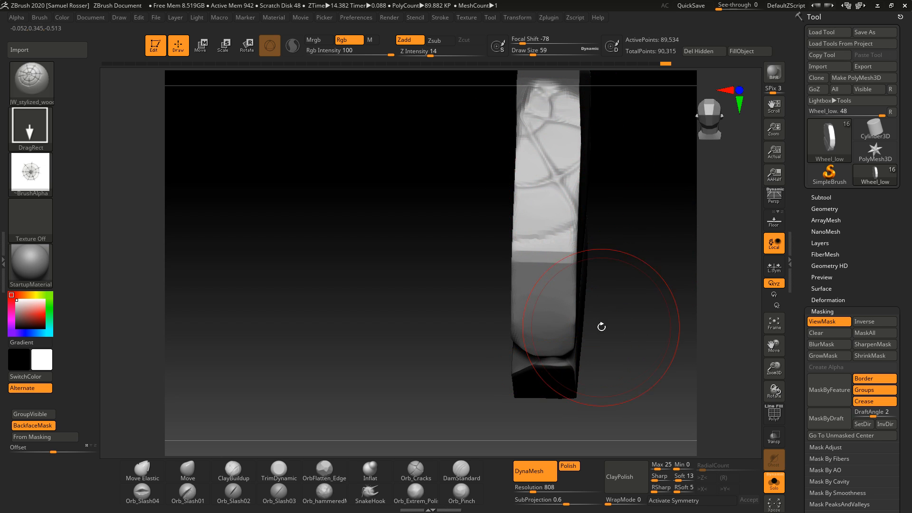
Step: Stamp more wood grain down the upper section of the rim
{"action": "mouse_move", "coordinate": [601, 327]}
{"action": "right_mouse_down"}
{"action": "mouse_move", "coordinate": [603, 346]}
{"action": "mouse_move", "coordinate": [615, 329]}
{"action": "mouse_move", "coordinate": [606, 184]}
{"action": "right_mouse_up"}
{"action": "left_click_drag", "start_coordinate": [607, 184], "coordinate": [608, 183], "text": "shift"}
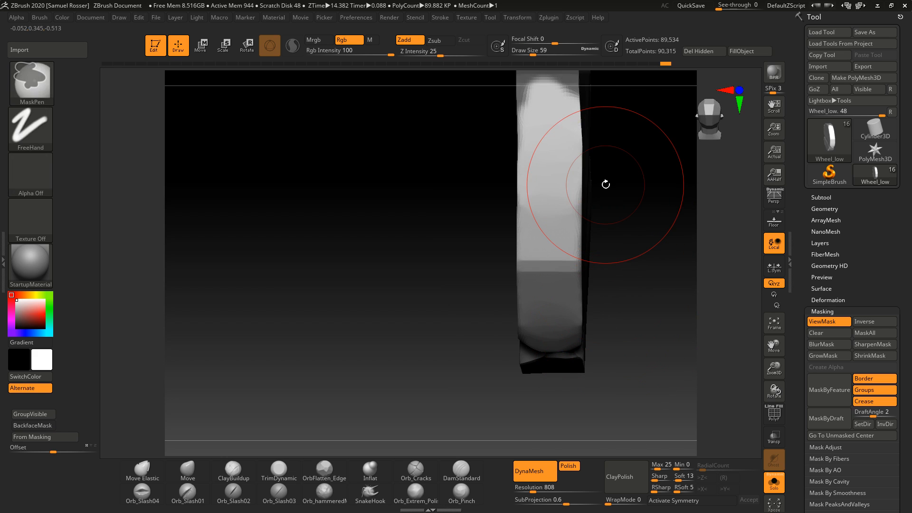
{"action": "left_click_drag", "start_coordinate": [547, 185], "coordinate": [627, 351]}
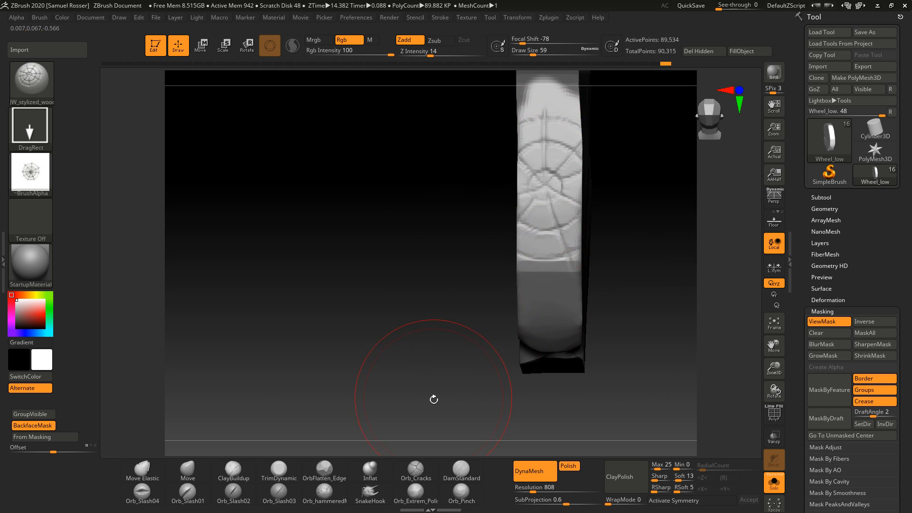
{"action": "mouse_move", "coordinate": [543, 198]}
{"action": "left_mouse_down", "text": "shift"}
{"action": "mouse_move", "coordinate": [527, 138]}
{"action": "mouse_move", "coordinate": [588, 341]}
{"action": "left_mouse_up", "text": "shift"}
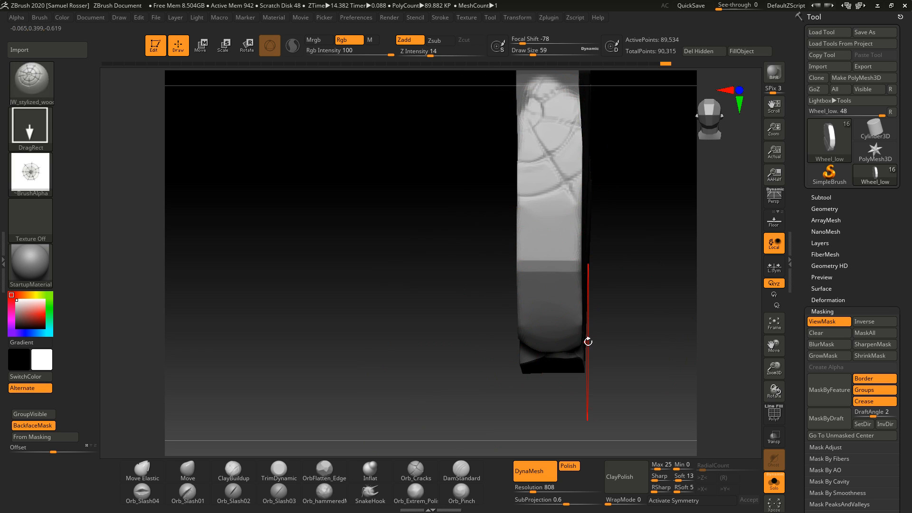
{"action": "right_click_drag", "start_coordinate": [458, 232], "coordinate": [351, 285], "text": "ctrl"}
{"action": "mouse_move", "coordinate": [351, 285]}
{"action": "right_mouse_down"}
{"action": "mouse_move", "coordinate": [392, 277]}
{"action": "mouse_move", "coordinate": [422, 319]}
{"action": "mouse_move", "coordinate": [418, 307]}
{"action": "mouse_move", "coordinate": [397, 319]}
{"action": "mouse_move", "coordinate": [443, 335]}
{"action": "right_mouse_up"}
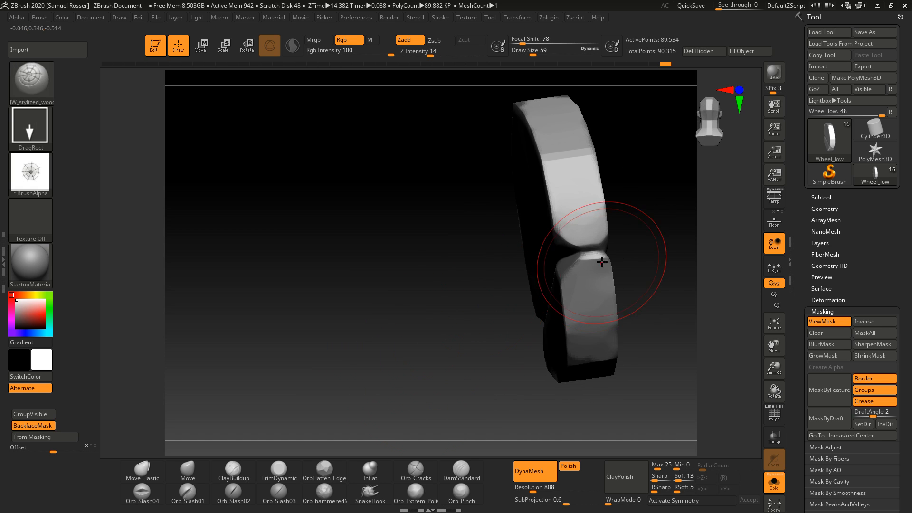
{"action": "right_click_drag", "start_coordinate": [602, 261], "coordinate": [589, 254]}
{"action": "left_click_drag", "start_coordinate": [698, 162], "coordinate": [735, 135]}
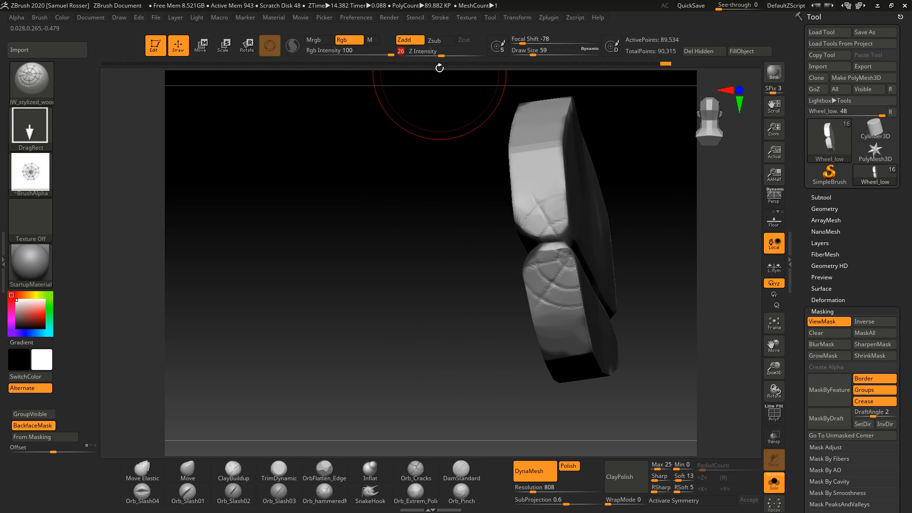
{"action": "key", "text": "ctrl+z"}
{"action": "left_click_drag", "start_coordinate": [578, 248], "coordinate": [707, 103]}
{"action": "left_click_drag", "start_coordinate": [641, 214], "coordinate": [656, 169]}
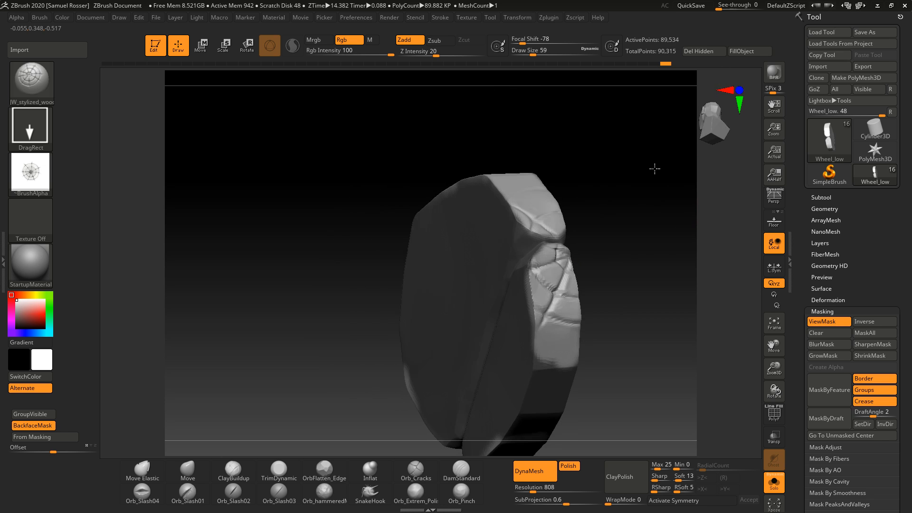
{"action": "key", "text": "ctrl+z"}
Step: Raise the DynaMesh resolution to 1016 and remesh the wheel
{"action": "left_click_drag", "start_coordinate": [657, 320], "coordinate": [491, 389]}
{"action": "left_click_drag", "start_coordinate": [535, 491], "coordinate": [542, 491]}
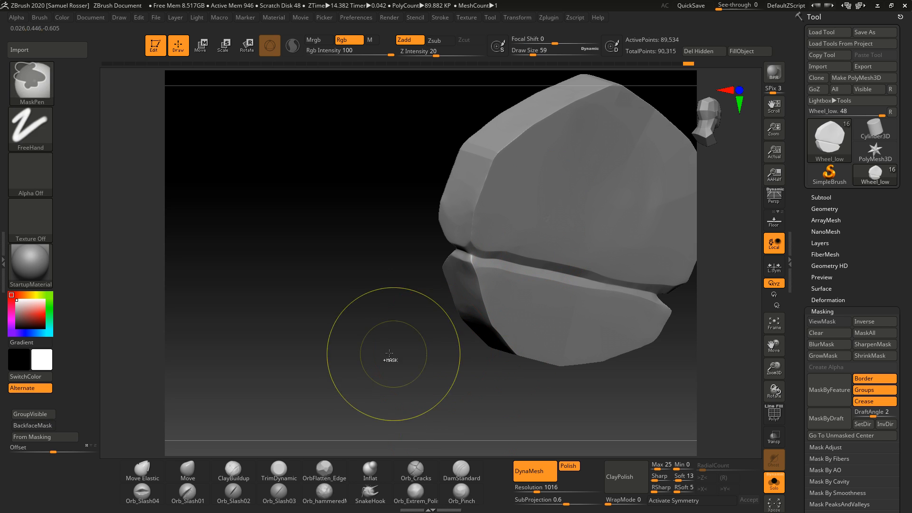
{"action": "left_click_drag", "start_coordinate": [387, 360], "coordinate": [436, 446], "text": "ctrl"}
Step: Set the draw size to 29 and stamp wood grain across the rim's upper section again
{"action": "left_click_drag", "start_coordinate": [398, 319], "coordinate": [442, 336]}
{"action": "left_click_drag", "start_coordinate": [589, 333], "coordinate": [610, 320]}
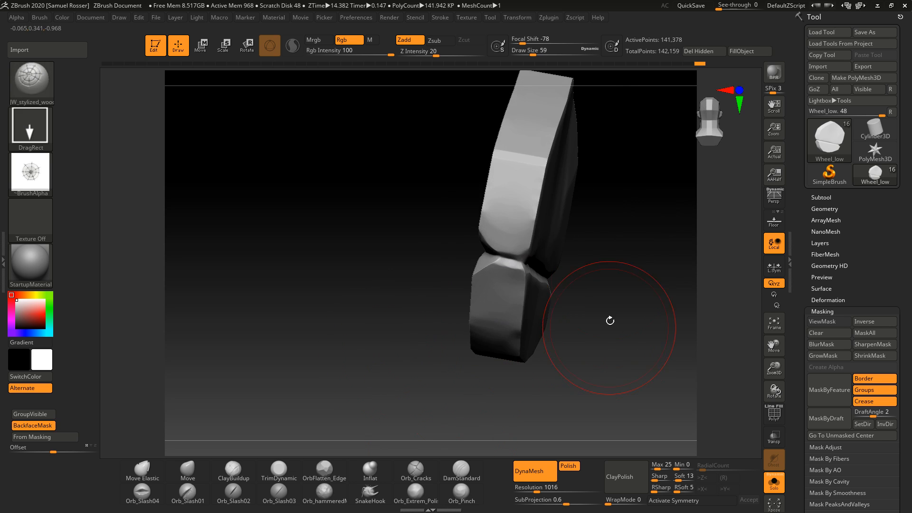
{"action": "left_click_drag", "start_coordinate": [610, 259], "coordinate": [635, 183]}
{"action": "mouse_move", "coordinate": [597, 308]}
{"action": "left_mouse_down"}
{"action": "mouse_move", "coordinate": [586, 301]}
{"action": "mouse_move", "coordinate": [594, 304]}
{"action": "mouse_move", "coordinate": [578, 259]}
{"action": "left_mouse_up"}
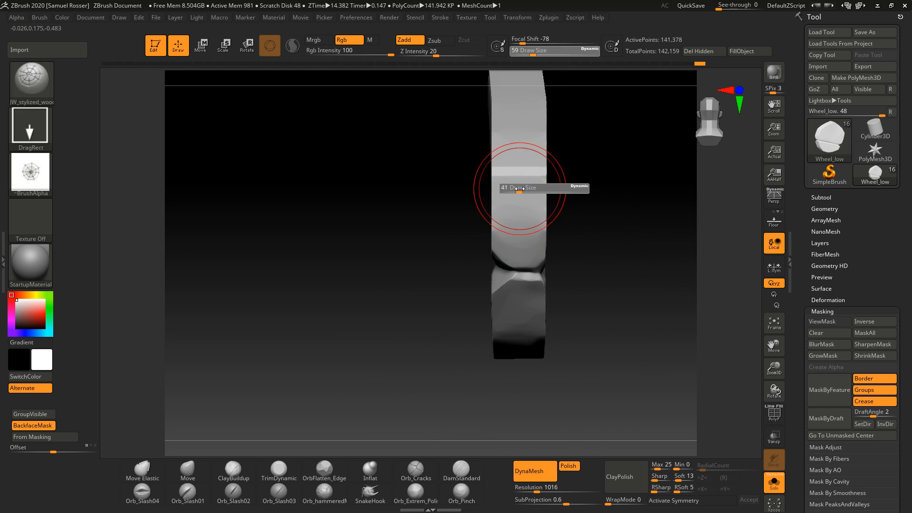
{"action": "key", "text": "ctrl"}
{"action": "left_click_drag", "start_coordinate": [520, 186], "coordinate": [516, 112], "text": "ctrl"}
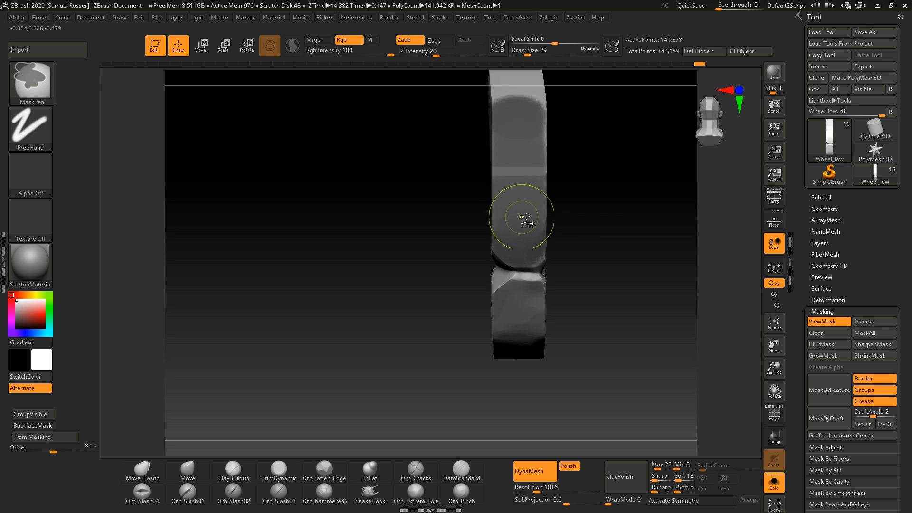
{"action": "left_click", "coordinate": [588, 201], "text": "ctrl"}
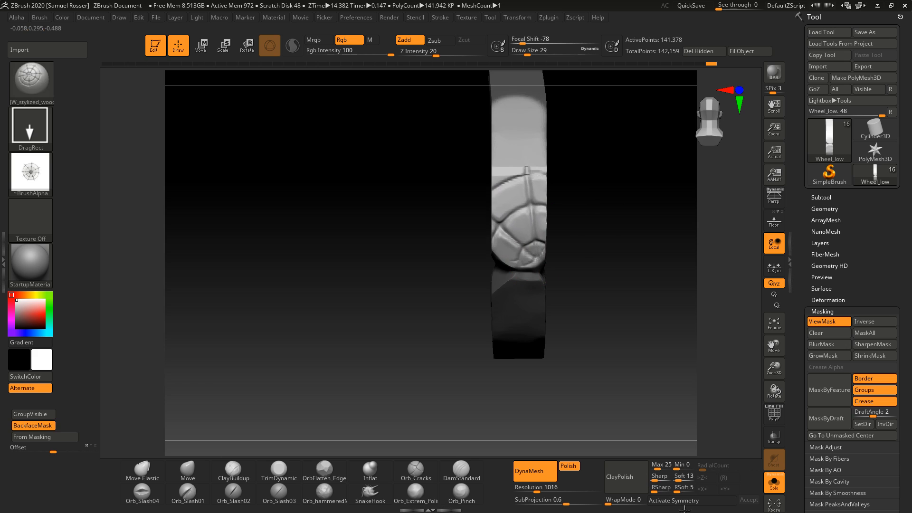
{"action": "mouse_move", "coordinate": [615, 342]}
{"action": "left_mouse_down"}
{"action": "mouse_move", "coordinate": [637, 301]}
{"action": "mouse_move", "coordinate": [616, 275]}
{"action": "mouse_move", "coordinate": [602, 326]}
{"action": "mouse_move", "coordinate": [554, 186]}
{"action": "mouse_move", "coordinate": [606, 269]}
{"action": "left_mouse_up"}
{"action": "key", "text": "ctrl"}
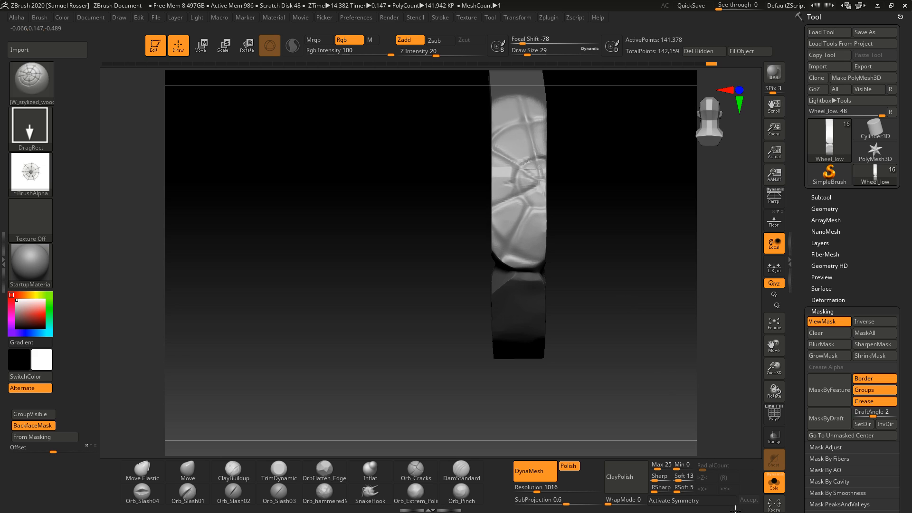
{"action": "left_click_drag", "start_coordinate": [583, 315], "coordinate": [606, 329]}
{"action": "mouse_move", "coordinate": [424, 362]}
{"action": "left_mouse_down"}
{"action": "mouse_move", "coordinate": [360, 378]}
{"action": "mouse_move", "coordinate": [371, 389]}
{"action": "left_mouse_up"}
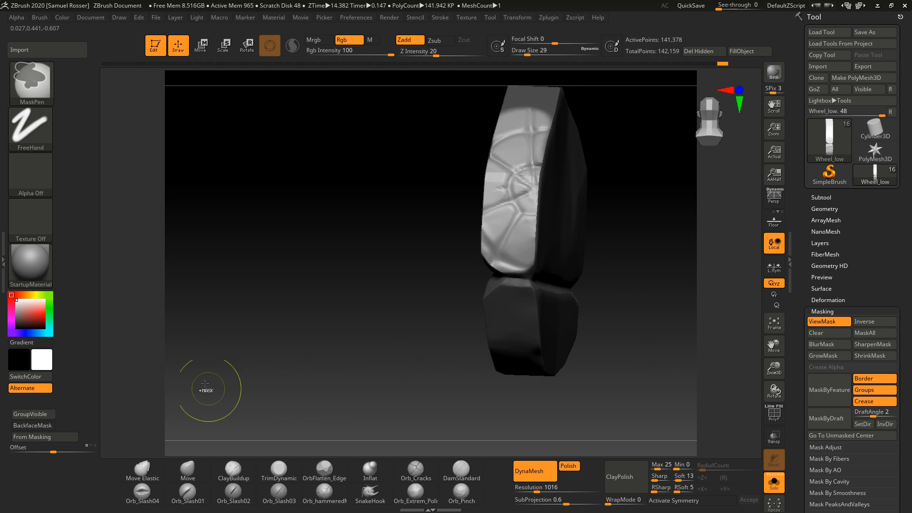
Step: Switch to the Inflat brush at draw size 8 and inflate a spot on the rim's cracked edge
{"action": "mouse_move", "coordinate": [349, 352]}
{"action": "right_mouse_down", "text": "ctrl"}
{"action": "mouse_move", "coordinate": [373, 345]}
{"action": "mouse_move", "coordinate": [330, 355]}
{"action": "mouse_move", "coordinate": [484, 383]}
{"action": "mouse_move", "coordinate": [566, 345]}
{"action": "mouse_move", "coordinate": [635, 347]}
{"action": "right_mouse_up", "text": "ctrl"}
{"action": "right_click_drag", "start_coordinate": [633, 285], "coordinate": [633, 338], "text": "alt"}
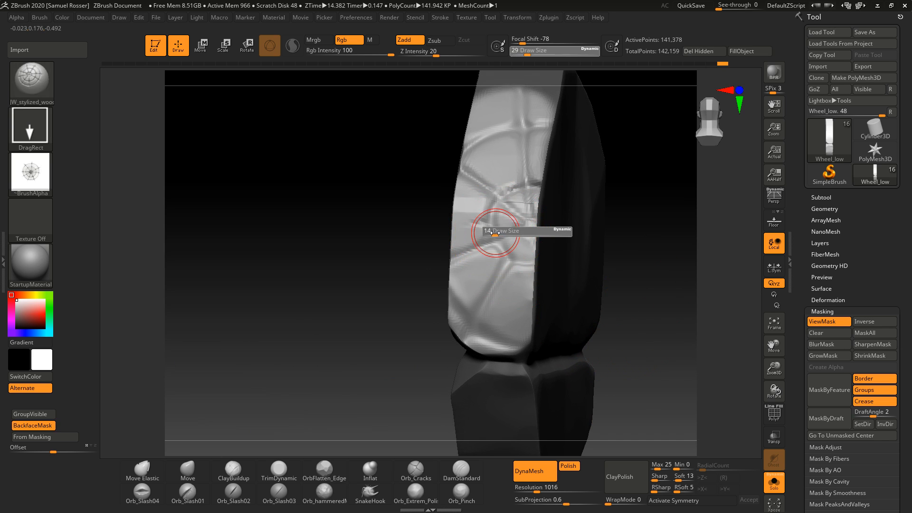
{"action": "left_click_drag", "start_coordinate": [495, 233], "coordinate": [493, 232]}
{"action": "mouse_move", "coordinate": [589, 209]}
{"action": "right_mouse_down"}
{"action": "mouse_move", "coordinate": [643, 203]}
{"action": "mouse_move", "coordinate": [636, 171]}
{"action": "mouse_move", "coordinate": [599, 216]}
{"action": "right_mouse_up"}
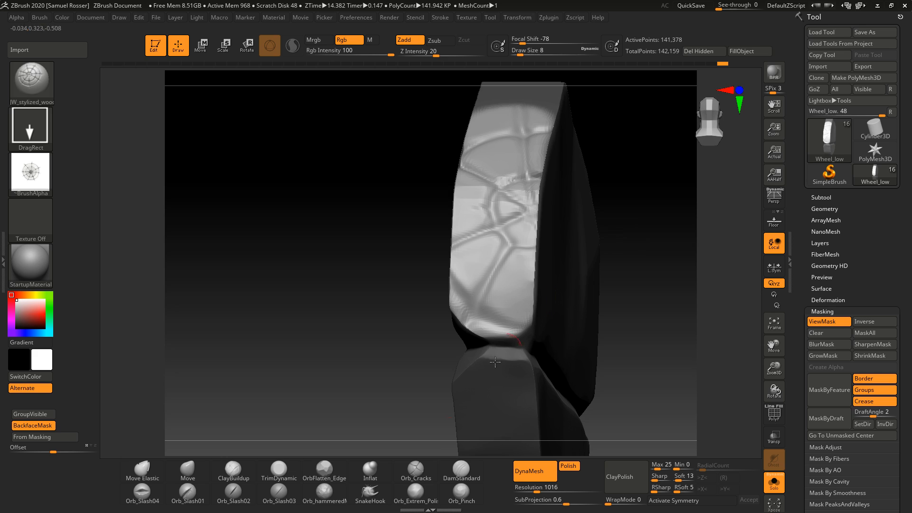
{"action": "left_click", "coordinate": [379, 474]}
{"action": "key", "text": "shift"}
{"action": "key", "text": "shift"}
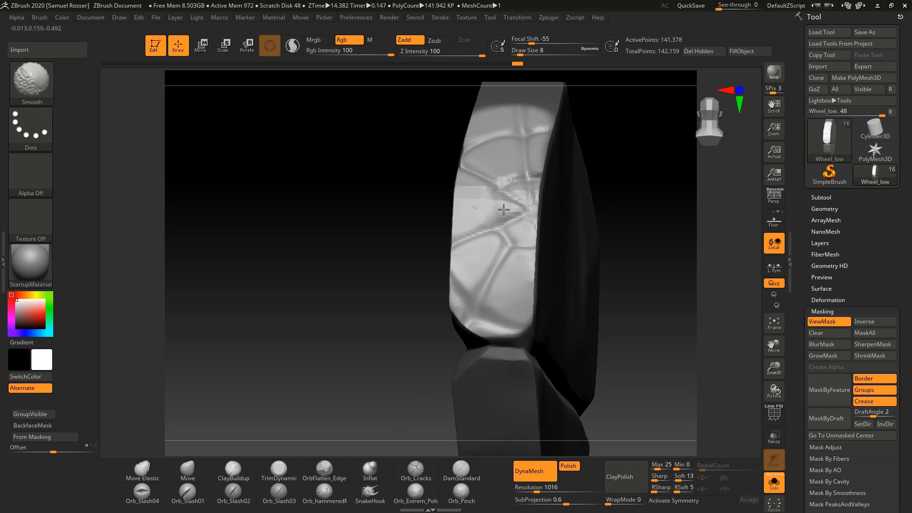
{"action": "right_click_drag", "start_coordinate": [485, 205], "coordinate": [636, 234]}
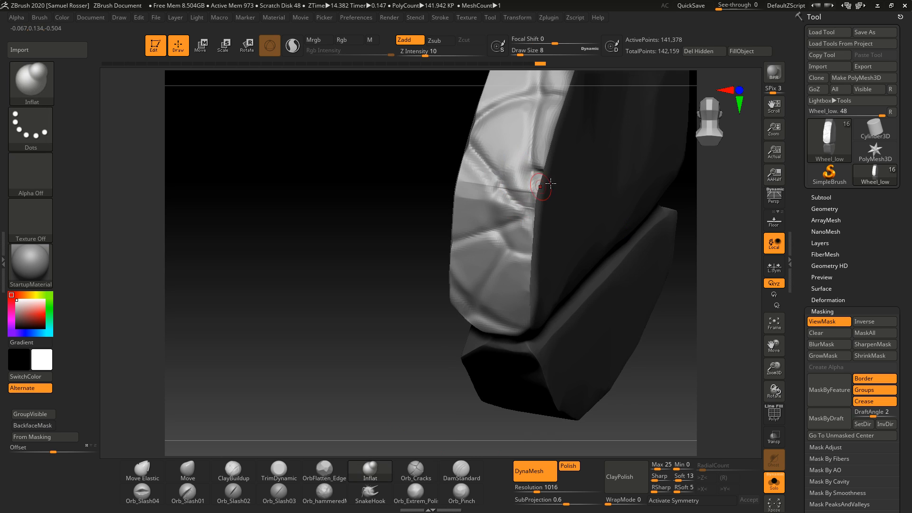
{"action": "right_click_drag", "start_coordinate": [520, 171], "coordinate": [602, 271]}
{"action": "mouse_move", "coordinate": [595, 208]}
{"action": "right_mouse_down"}
{"action": "mouse_move", "coordinate": [578, 198]}
{"action": "mouse_move", "coordinate": [592, 227]}
{"action": "mouse_move", "coordinate": [539, 212]}
{"action": "right_mouse_up"}
Step: Set the draw size to 37 and inflate the rim's edge, undoing one stroke
{"action": "key", "text": "s"}
{"action": "left_click_drag", "start_coordinate": [548, 184], "coordinate": [540, 185]}
{"action": "left_click_drag", "start_coordinate": [543, 167], "coordinate": [566, 244]}
{"action": "key", "text": "ctrl+z"}
{"action": "right_click_drag", "start_coordinate": [537, 242], "coordinate": [549, 184]}
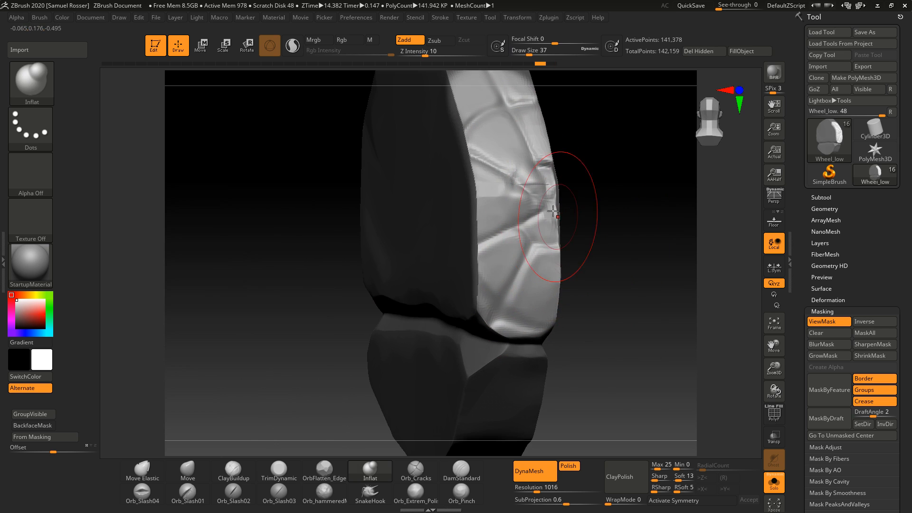
Step: Switch to the Move brush and push out the cracked edge of the rim
{"action": "left_click", "coordinate": [188, 470]}
{"action": "mouse_move", "coordinate": [532, 223]}
{"action": "right_mouse_down"}
{"action": "mouse_move", "coordinate": [575, 209]}
{"action": "mouse_move", "coordinate": [540, 173]}
{"action": "mouse_move", "coordinate": [610, 232]}
{"action": "mouse_move", "coordinate": [566, 219]}
{"action": "mouse_move", "coordinate": [565, 190]}
{"action": "right_mouse_up"}
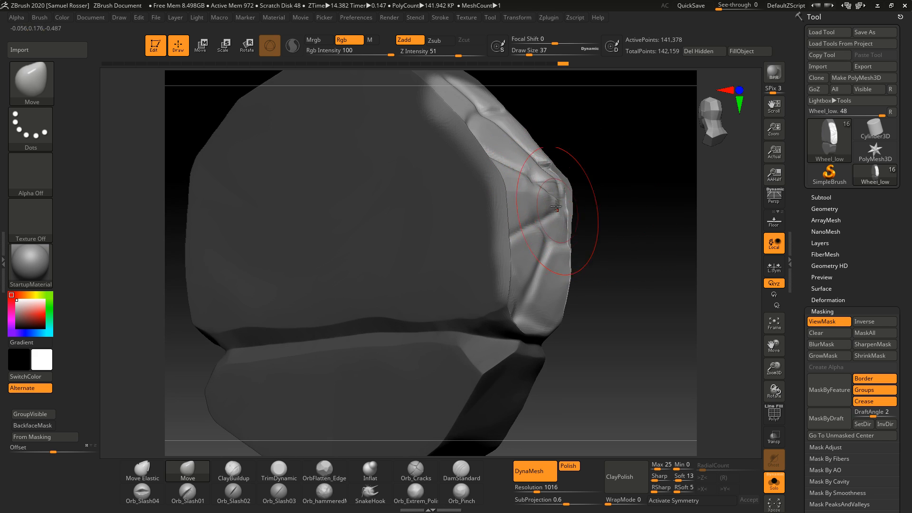
{"action": "right_click_drag", "start_coordinate": [643, 201], "coordinate": [597, 266]}
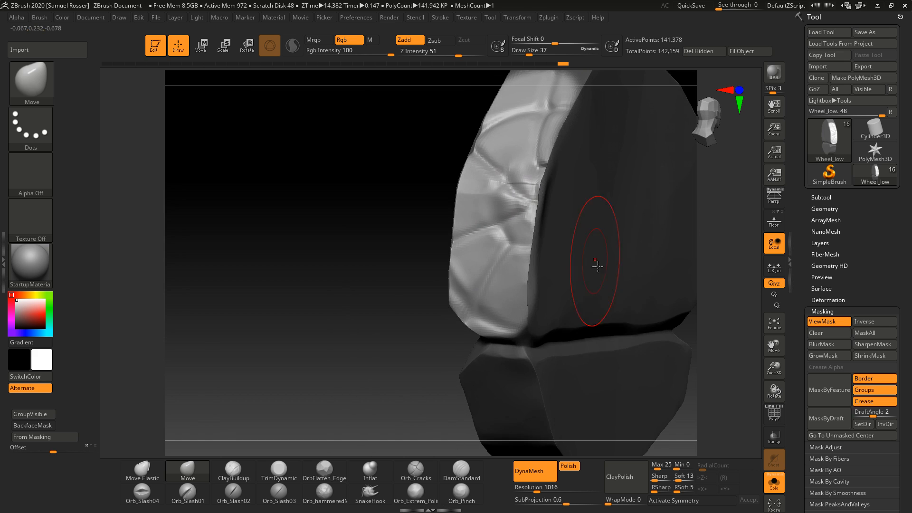
{"action": "left_click_drag", "start_coordinate": [343, 352], "coordinate": [375, 399], "text": "ctrl"}
{"action": "right_click_drag", "start_coordinate": [375, 399], "coordinate": [451, 380]}
Step: Switch to the TrimDynamic brush at draw size 7 and trim along the rim's edge
{"action": "key", "text": "b"}
{"action": "key", "text": "t"}
{"action": "key", "text": "d"}
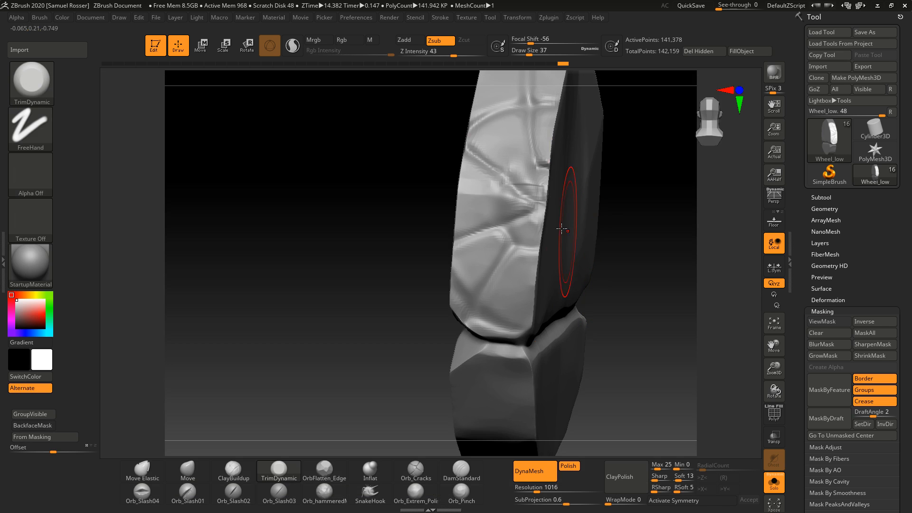
{"action": "key", "text": "bracketleft"}
{"action": "key", "text": "bracketleft"}
{"action": "right_click_drag", "start_coordinate": [548, 223], "coordinate": [574, 206]}
{"action": "key", "text": "s"}
{"action": "mouse_move", "coordinate": [602, 218]}
{"action": "left_mouse_down"}
{"action": "mouse_move", "coordinate": [593, 218]}
{"action": "mouse_move", "coordinate": [627, 313]}
{"action": "left_mouse_up"}
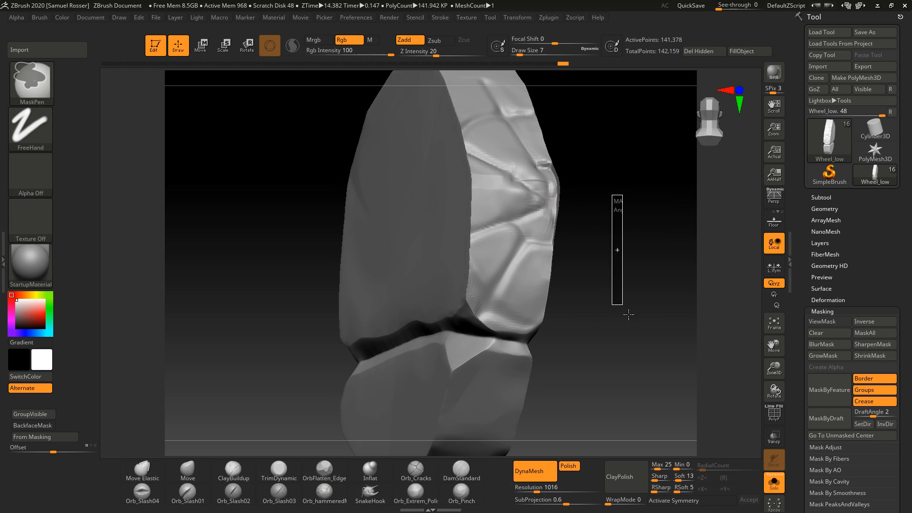
{"action": "right_click_drag", "start_coordinate": [627, 313], "coordinate": [535, 219]}
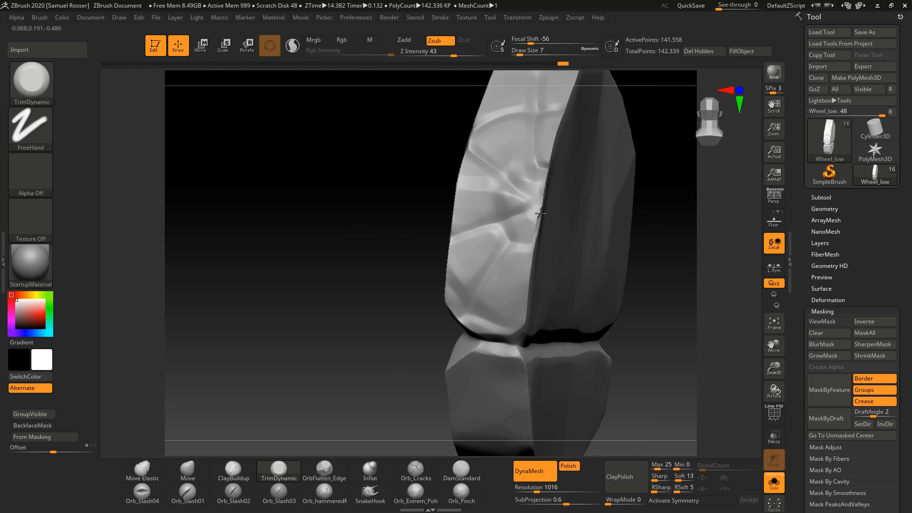
Step: Trim along the rim's cracked edge with TrimDynamic at draw size 22, undoing the last stroke
{"action": "right_click_drag", "start_coordinate": [543, 179], "coordinate": [467, 221]}
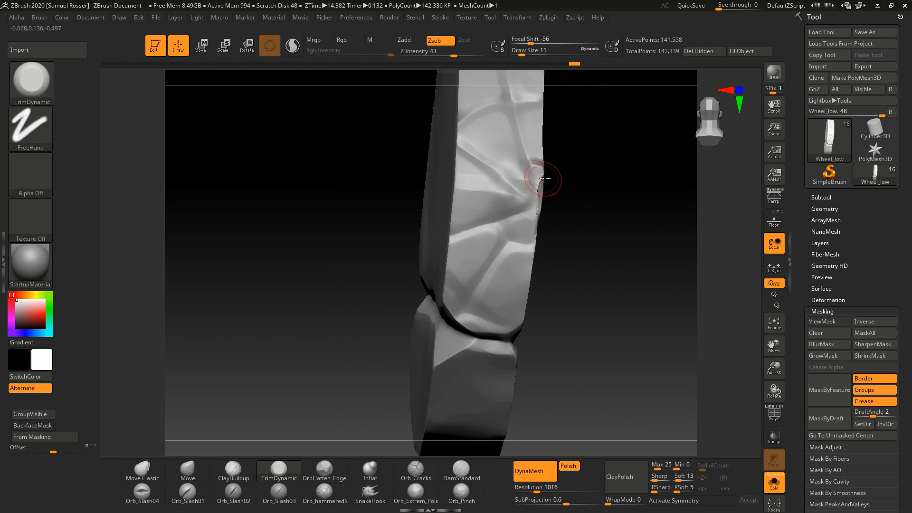
{"action": "right_click_drag", "start_coordinate": [545, 176], "coordinate": [549, 161]}
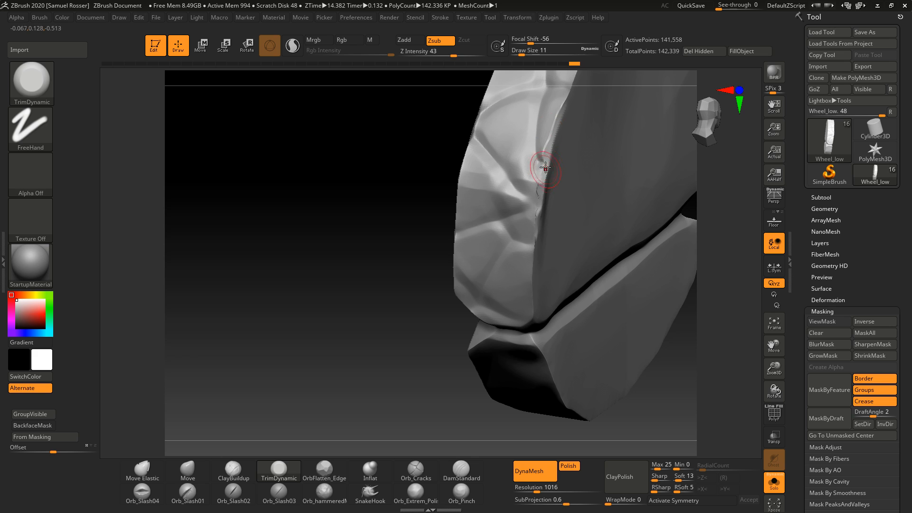
{"action": "right_click_drag", "start_coordinate": [397, 363], "coordinate": [364, 373]}
{"action": "key", "text": "s"}
{"action": "left_click_drag", "start_coordinate": [521, 230], "coordinate": [525, 230]}
{"action": "left_click_drag", "start_coordinate": [536, 210], "coordinate": [535, 229]}
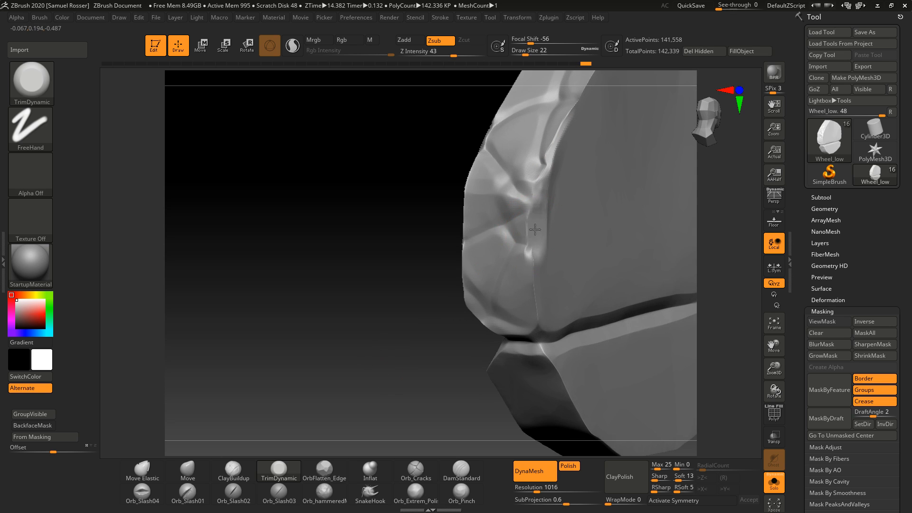
{"action": "left_click_drag", "start_coordinate": [536, 284], "coordinate": [533, 281]}
{"action": "key", "text": "ctrl+z"}
Step: Set the draw size to 18 and keep trimming the rim's upper and side edges
{"action": "key", "text": "s"}
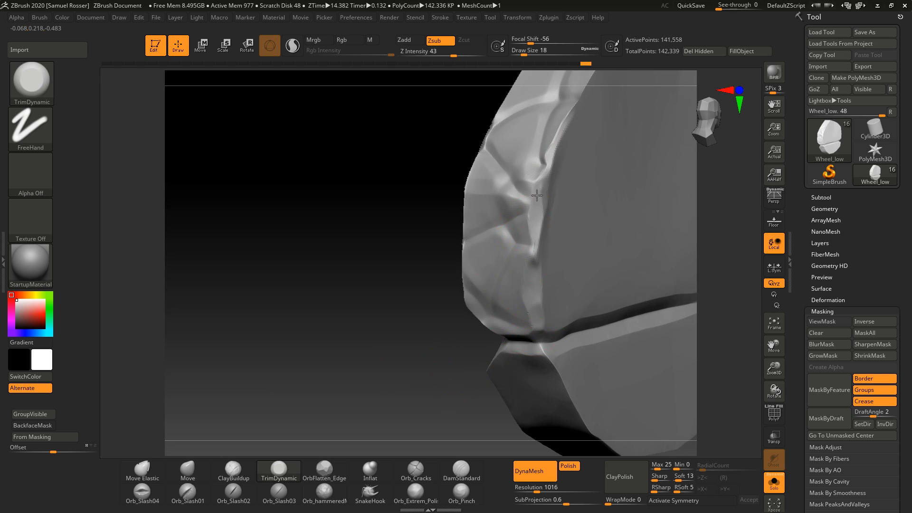
{"action": "left_click_drag", "start_coordinate": [553, 144], "coordinate": [535, 192]}
{"action": "left_click_drag", "start_coordinate": [431, 362], "coordinate": [370, 340]}
{"action": "left_click_drag", "start_coordinate": [364, 350], "coordinate": [369, 424], "text": "ctrl"}
{"action": "mouse_move", "coordinate": [336, 336]}
{"action": "left_mouse_down"}
{"action": "mouse_move", "coordinate": [294, 395]}
{"action": "mouse_move", "coordinate": [342, 334]}
{"action": "left_mouse_up"}
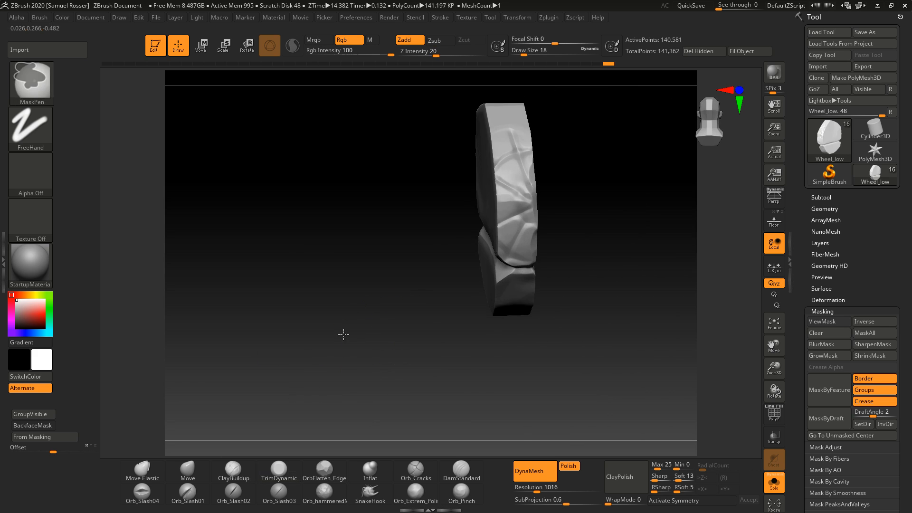
{"action": "right_click_drag", "start_coordinate": [342, 334], "coordinate": [380, 408], "text": "ctrl"}
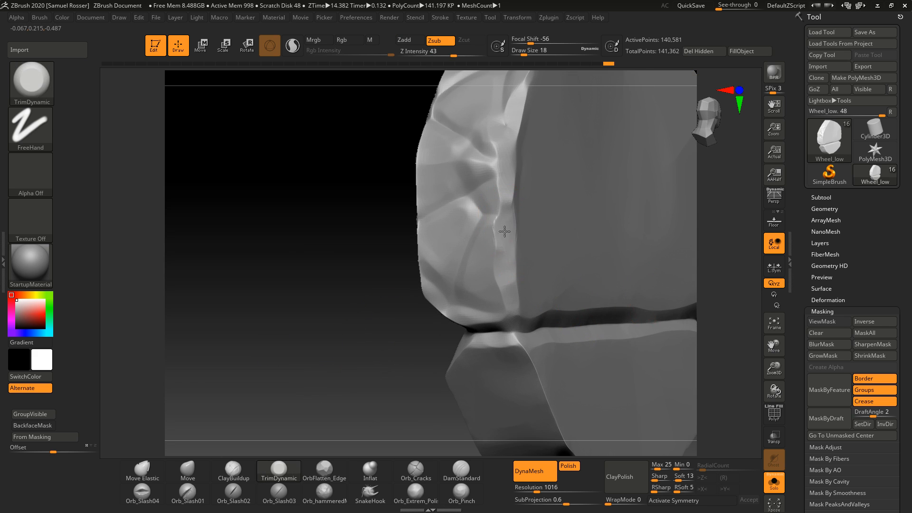
{"action": "mouse_move", "coordinate": [443, 314]}
{"action": "left_mouse_down"}
{"action": "mouse_move", "coordinate": [423, 171]}
{"action": "mouse_move", "coordinate": [432, 229]}
{"action": "left_mouse_up"}
Step: Set the draw size to 8 and trim along the crease between the rim pieces
{"action": "key", "text": "s"}
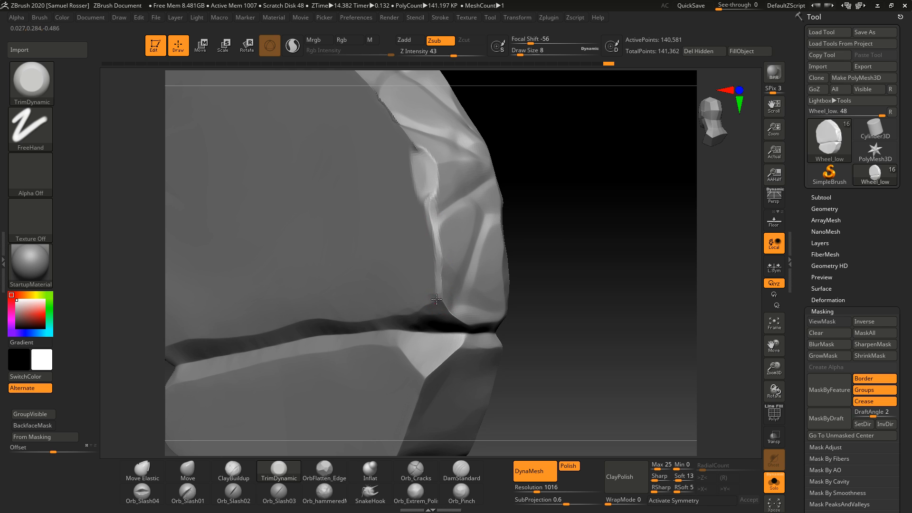
{"action": "mouse_move", "coordinate": [636, 266]}
{"action": "left_mouse_down"}
{"action": "mouse_move", "coordinate": [553, 249]}
{"action": "mouse_move", "coordinate": [607, 291]}
{"action": "mouse_move", "coordinate": [629, 275]}
{"action": "left_mouse_up"}
{"action": "left_click_drag", "start_coordinate": [571, 217], "coordinate": [596, 311], "text": "ctrl"}
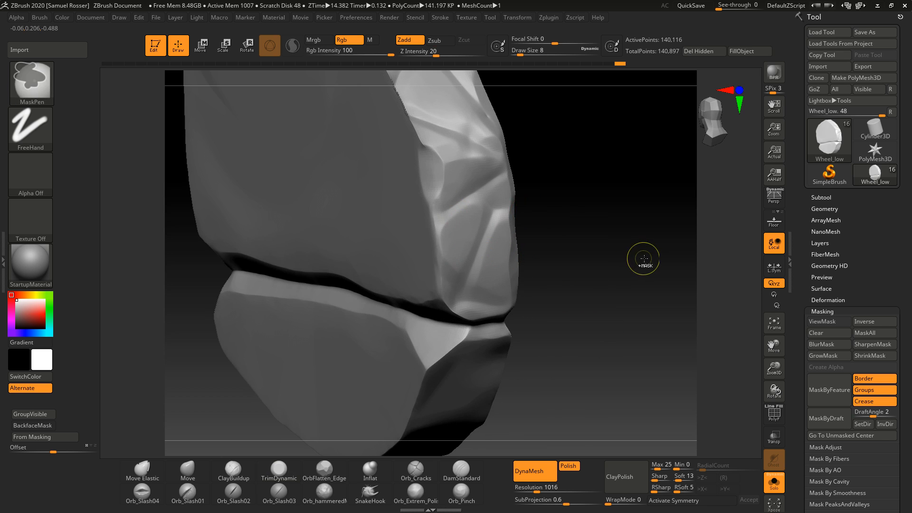
{"action": "right_click_drag", "start_coordinate": [643, 259], "coordinate": [515, 315], "text": "ctrl"}
{"action": "right_click_drag", "start_coordinate": [515, 316], "coordinate": [331, 370]}
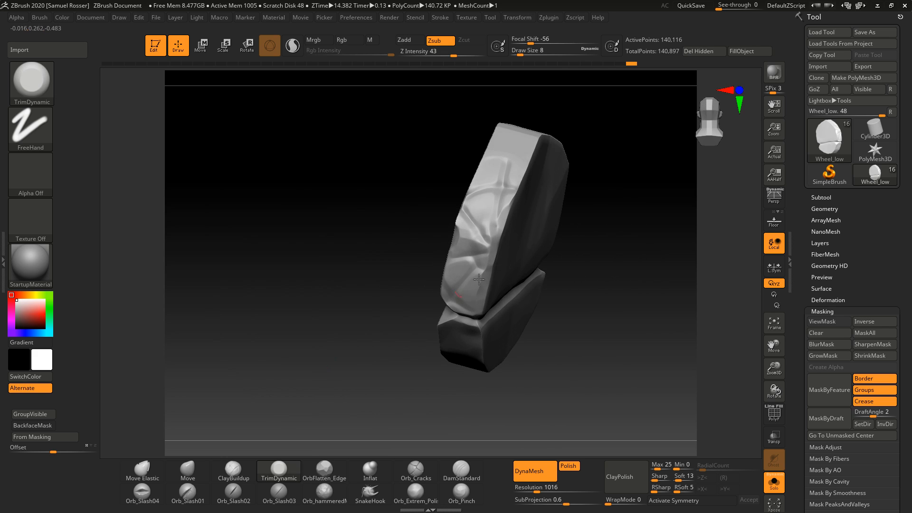
Step: Trim the rim's outer corners and edges with TrimDynamic at draw size 17
{"action": "mouse_move", "coordinate": [479, 279]}
{"action": "right_mouse_down"}
{"action": "mouse_move", "coordinate": [590, 315]}
{"action": "mouse_move", "coordinate": [585, 301]}
{"action": "mouse_move", "coordinate": [595, 320]}
{"action": "mouse_move", "coordinate": [585, 373]}
{"action": "mouse_move", "coordinate": [461, 254]}
{"action": "right_mouse_up"}
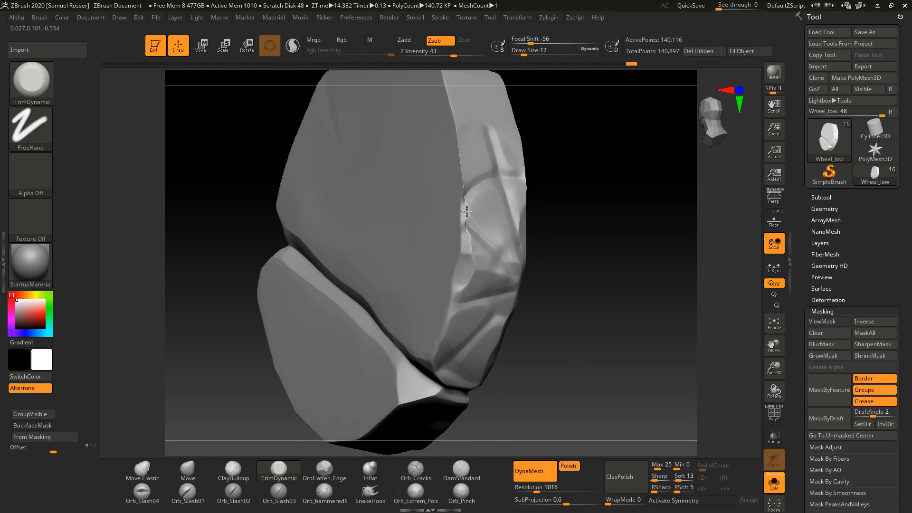
{"action": "right_click_drag", "start_coordinate": [593, 202], "coordinate": [518, 235]}
{"action": "mouse_move", "coordinate": [518, 236]}
{"action": "left_mouse_down", "text": "shift"}
{"action": "mouse_move", "coordinate": [487, 194]}
{"action": "mouse_move", "coordinate": [473, 237]}
{"action": "left_mouse_up", "text": "shift"}
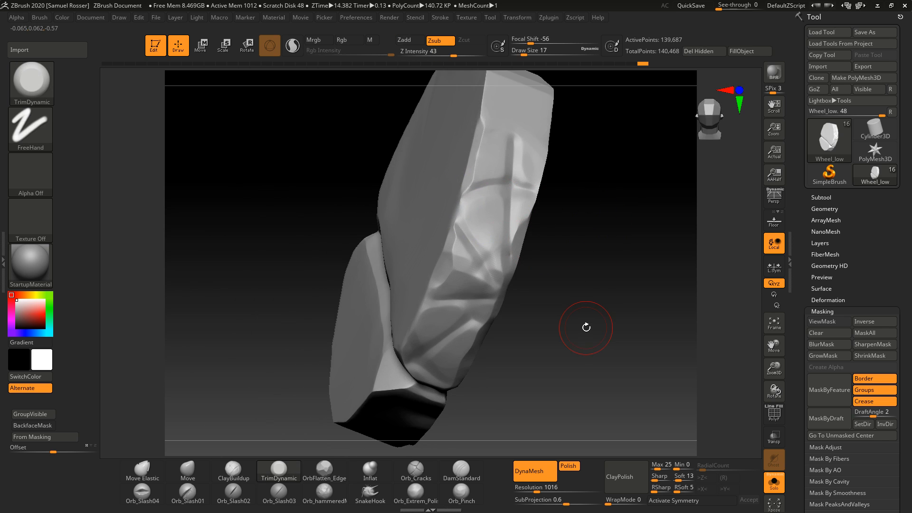
{"action": "mouse_move", "coordinate": [587, 326]}
{"action": "right_mouse_down"}
{"action": "mouse_move", "coordinate": [592, 320]}
{"action": "mouse_move", "coordinate": [560, 299]}
{"action": "right_mouse_up"}
{"action": "mouse_move", "coordinate": [461, 203]}
{"action": "right_mouse_down"}
{"action": "mouse_move", "coordinate": [611, 240]}
{"action": "mouse_move", "coordinate": [570, 270]}
{"action": "mouse_move", "coordinate": [587, 264]}
{"action": "mouse_move", "coordinate": [655, 310]}
{"action": "right_mouse_up"}
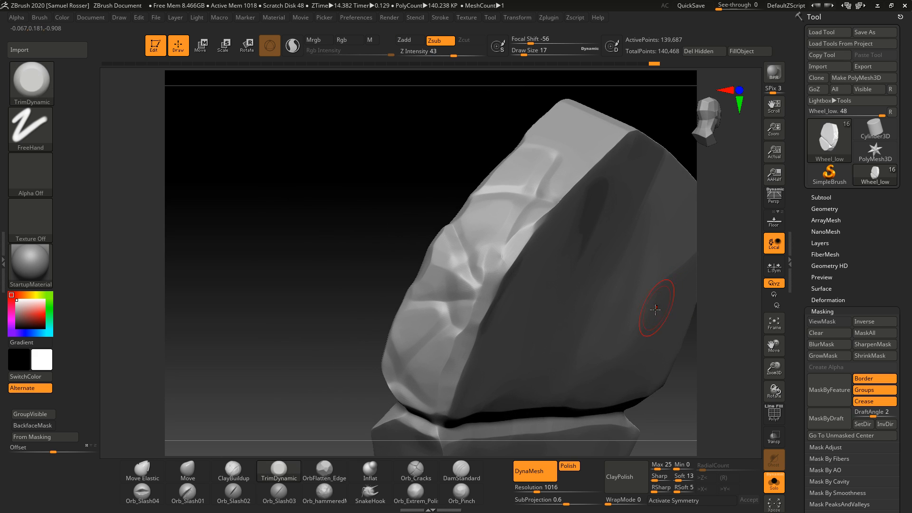
{"action": "right_click_drag", "start_coordinate": [576, 309], "coordinate": [411, 298]}
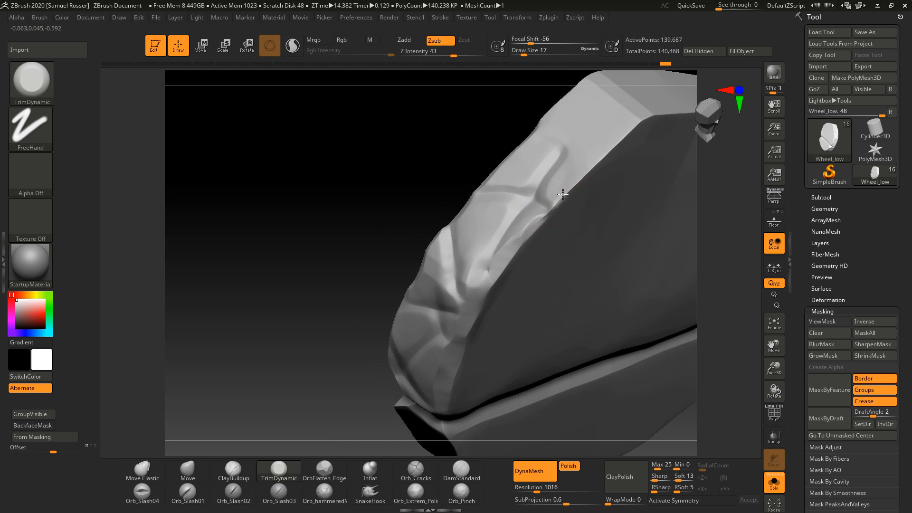
{"action": "left_click_drag", "start_coordinate": [563, 195], "coordinate": [596, 155]}
{"action": "left_click_drag", "start_coordinate": [281, 314], "coordinate": [263, 368], "text": "ctrl"}
{"action": "mouse_move", "coordinate": [246, 399]}
{"action": "right_mouse_down"}
{"action": "mouse_move", "coordinate": [278, 377]}
{"action": "mouse_move", "coordinate": [525, 352]}
{"action": "right_mouse_up"}
{"action": "mouse_move", "coordinate": [525, 351]}
{"action": "right_mouse_down", "text": "ctrl"}
{"action": "mouse_move", "coordinate": [520, 329]}
{"action": "mouse_move", "coordinate": [560, 380]}
{"action": "mouse_move", "coordinate": [563, 361]}
{"action": "mouse_move", "coordinate": [596, 363]}
{"action": "mouse_move", "coordinate": [540, 318]}
{"action": "right_mouse_up", "text": "ctrl"}
Step: Switch to the Orb_Cracks brush at draw size 11 and carve a crack across the rim's edge, undoing one stroke
{"action": "left_click", "coordinate": [422, 471]}
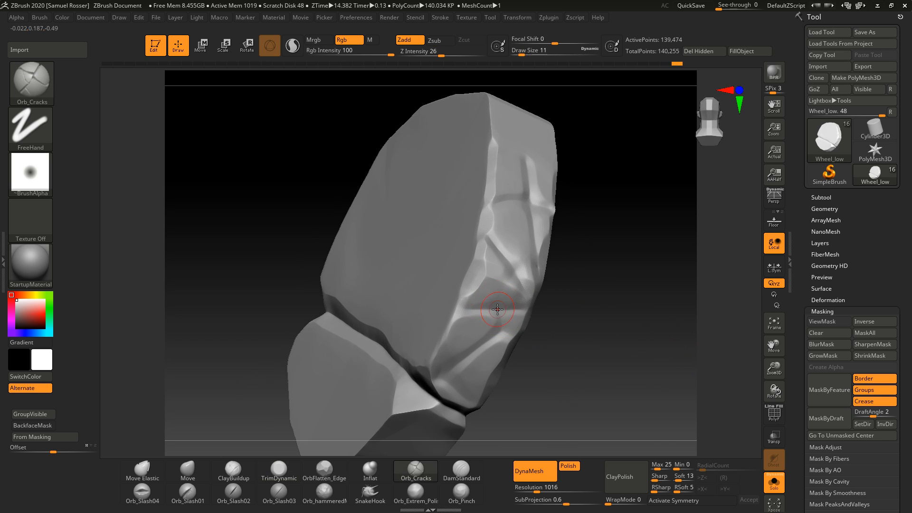
{"action": "left_click_drag", "start_coordinate": [463, 310], "coordinate": [568, 311]}
{"action": "key", "text": "ctrl+z"}
{"action": "mouse_move", "coordinate": [569, 317]}
{"action": "right_mouse_down"}
{"action": "mouse_move", "coordinate": [562, 325]}
{"action": "mouse_move", "coordinate": [541, 315]}
{"action": "right_mouse_up"}
{"action": "left_click_drag", "start_coordinate": [497, 240], "coordinate": [536, 303]}
{"action": "right_click_drag", "start_coordinate": [580, 314], "coordinate": [549, 258]}
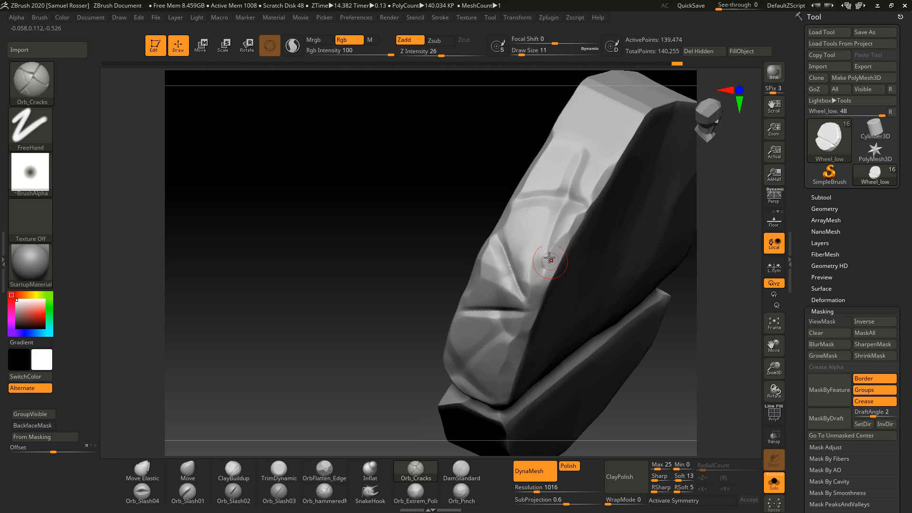
Step: Carve more cracks running up the rim's face with the Orb_Cracks brush
{"action": "left_click_drag", "start_coordinate": [550, 241], "coordinate": [587, 157]}
{"action": "right_click_drag", "start_coordinate": [649, 391], "coordinate": [507, 200]}
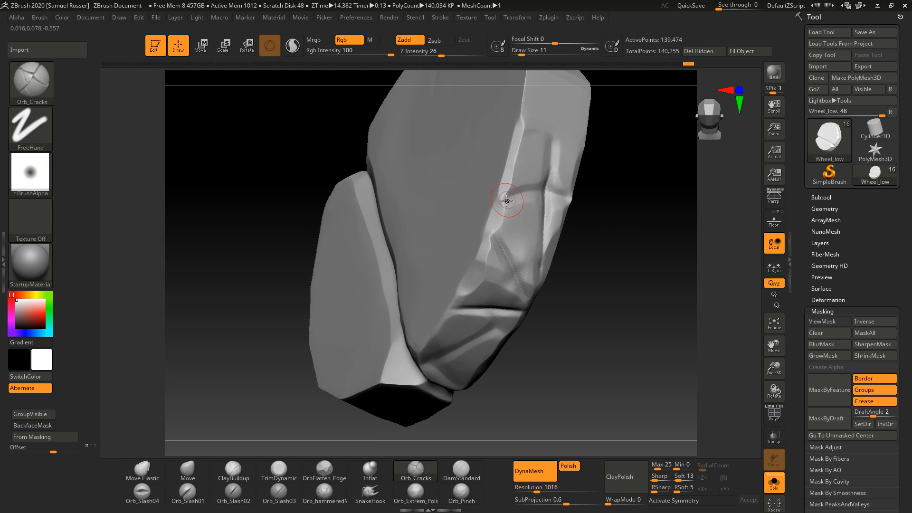
{"action": "right_click_drag", "start_coordinate": [608, 268], "coordinate": [491, 244]}
{"action": "left_click_drag", "start_coordinate": [490, 244], "coordinate": [449, 182]}
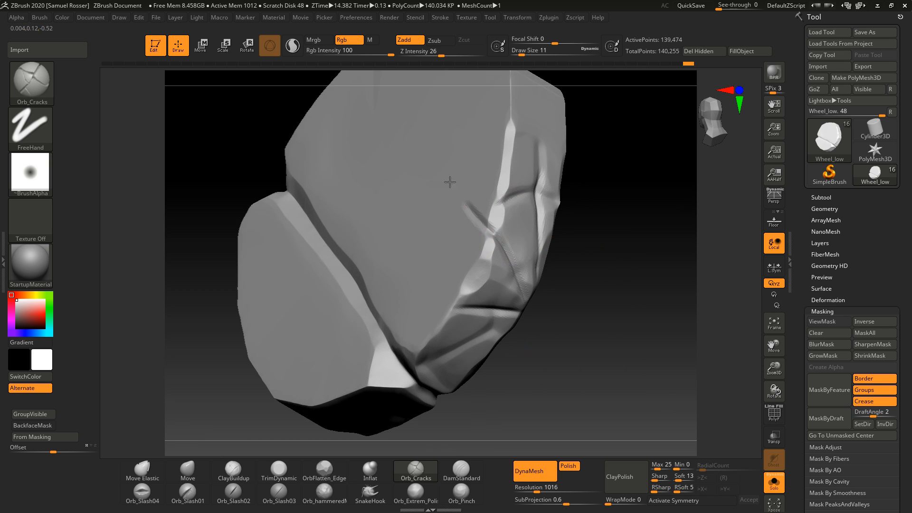
{"action": "left_click_drag", "start_coordinate": [492, 246], "coordinate": [356, 98]}
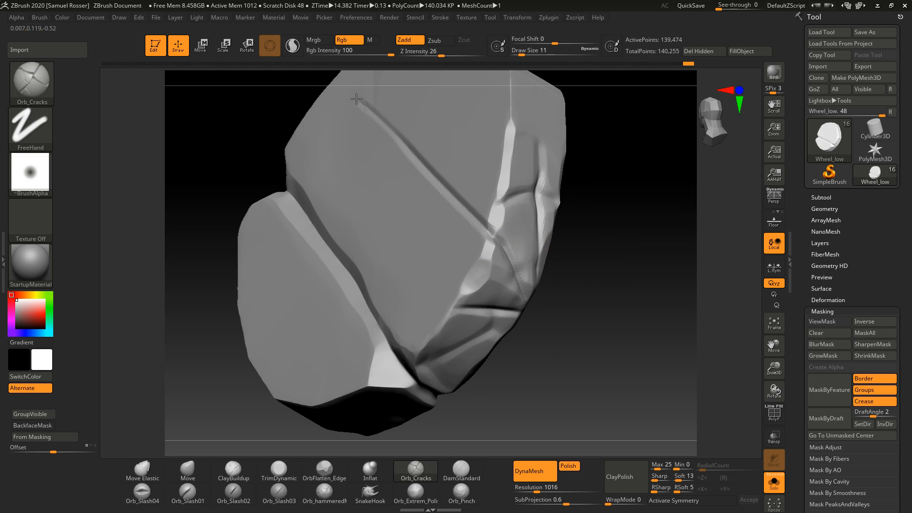
{"action": "right_click_drag", "start_coordinate": [554, 287], "coordinate": [604, 339]}
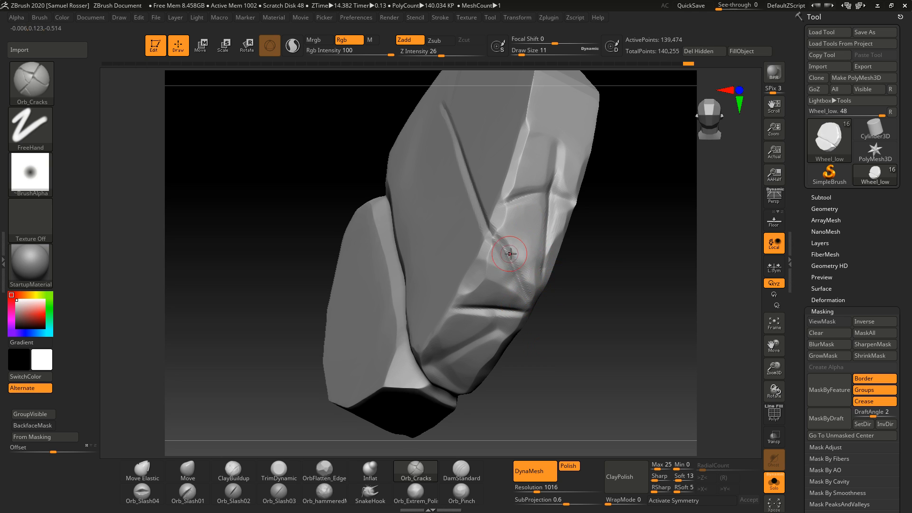
{"action": "right_click_drag", "start_coordinate": [509, 254], "coordinate": [532, 266]}
Step: Try to mask strips on the rim's face, then undo the last three strokes
{"action": "key", "text": "ctrl"}
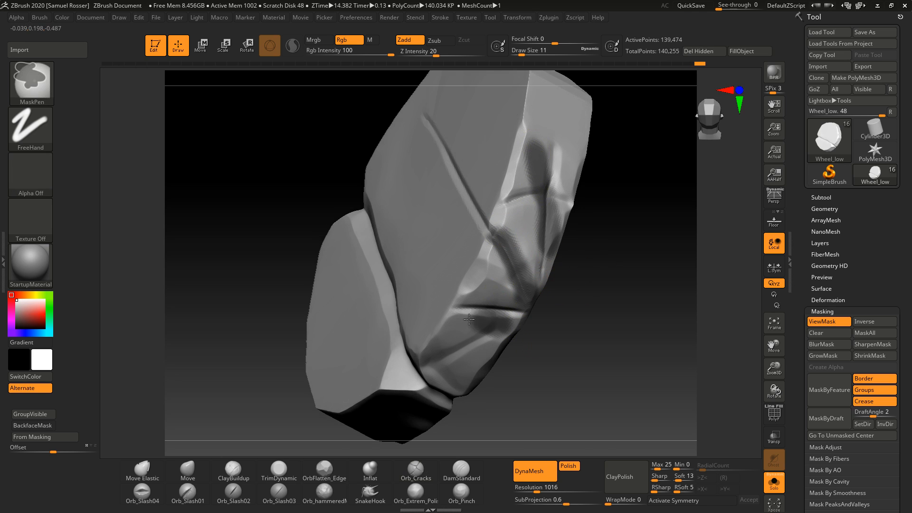
{"action": "left_click_drag", "start_coordinate": [437, 305], "coordinate": [397, 173], "text": "ctrl"}
{"action": "left_click_drag", "start_coordinate": [498, 252], "coordinate": [357, 81], "text": "ctrl"}
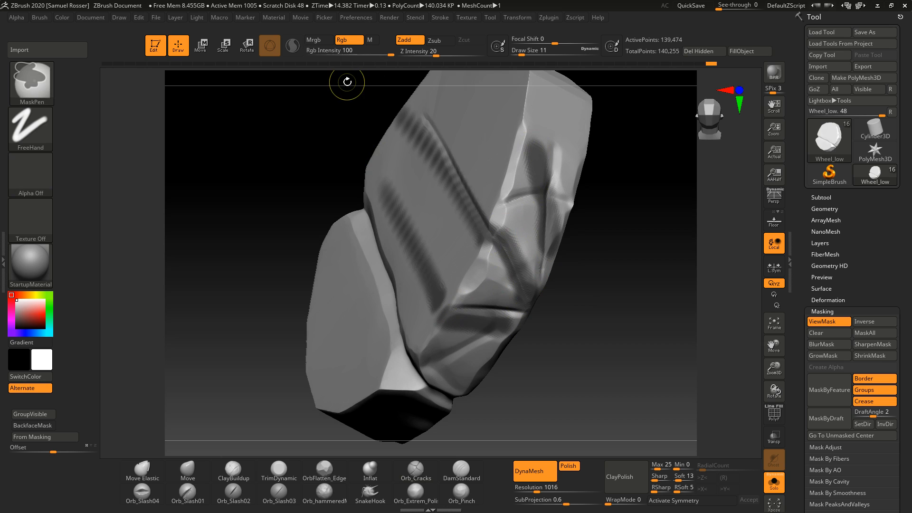
{"action": "key", "text": "ctrl+z"}
{"action": "key", "text": "ctrl+z"}
{"action": "key", "text": "ctrl+z"}
{"action": "key", "text": "ctrl+z"}
{"action": "key", "text": "ctrl+z"}
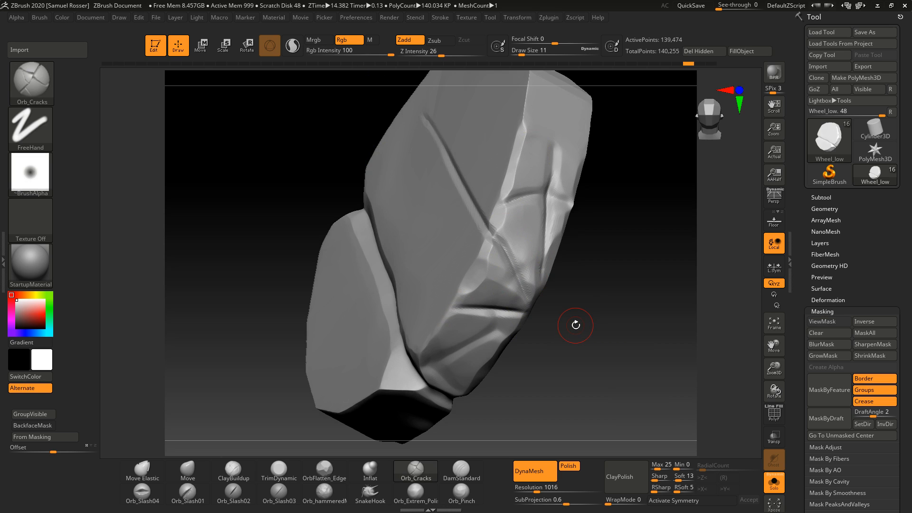
Step: Carve curving wood-grain grooves across the wheel's face with Orb_Cracks
{"action": "left_click_drag", "start_coordinate": [576, 325], "coordinate": [625, 320]}
{"action": "key", "text": "ctrl"}
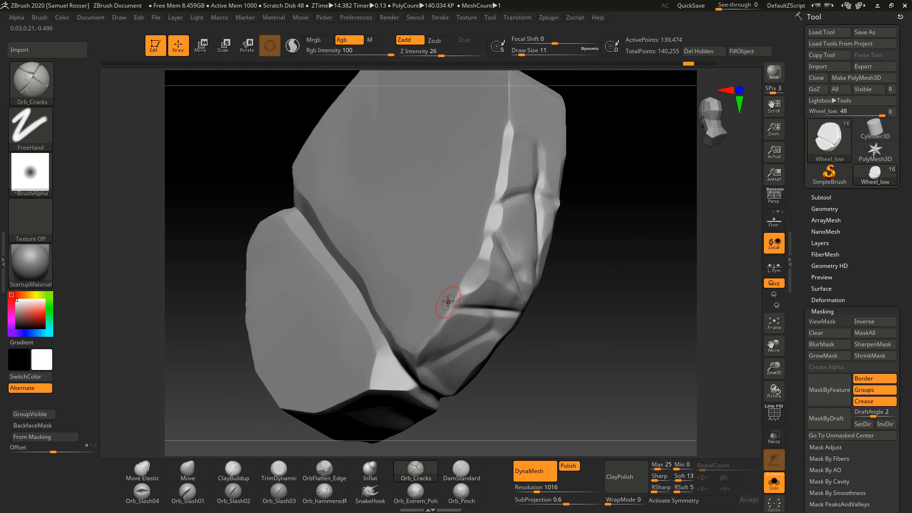
{"action": "mouse_move", "coordinate": [448, 301]}
{"action": "left_mouse_down"}
{"action": "mouse_move", "coordinate": [381, 235]}
{"action": "mouse_move", "coordinate": [378, 171]}
{"action": "left_mouse_up"}
{"action": "left_click_drag", "start_coordinate": [459, 186], "coordinate": [508, 224]}
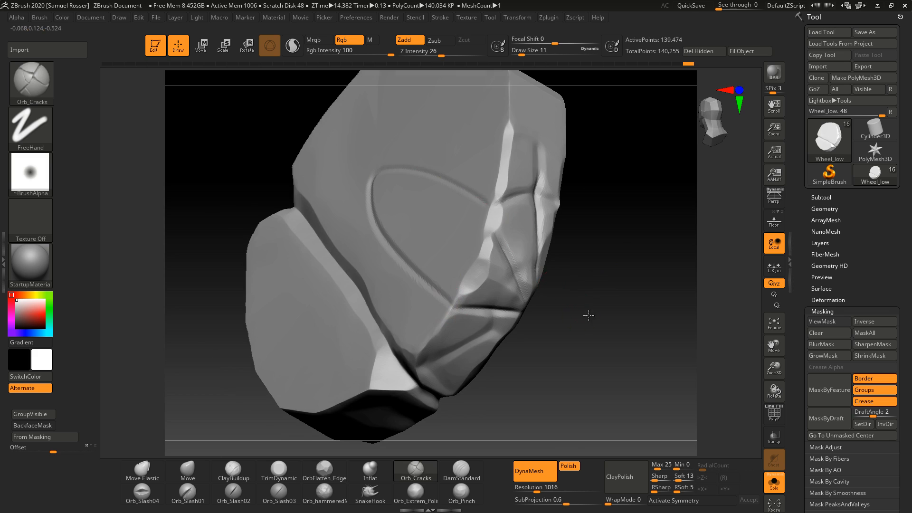
{"action": "mouse_move", "coordinate": [589, 314]}
{"action": "left_mouse_down"}
{"action": "mouse_move", "coordinate": [513, 336]}
{"action": "mouse_move", "coordinate": [507, 404]}
{"action": "left_mouse_up"}
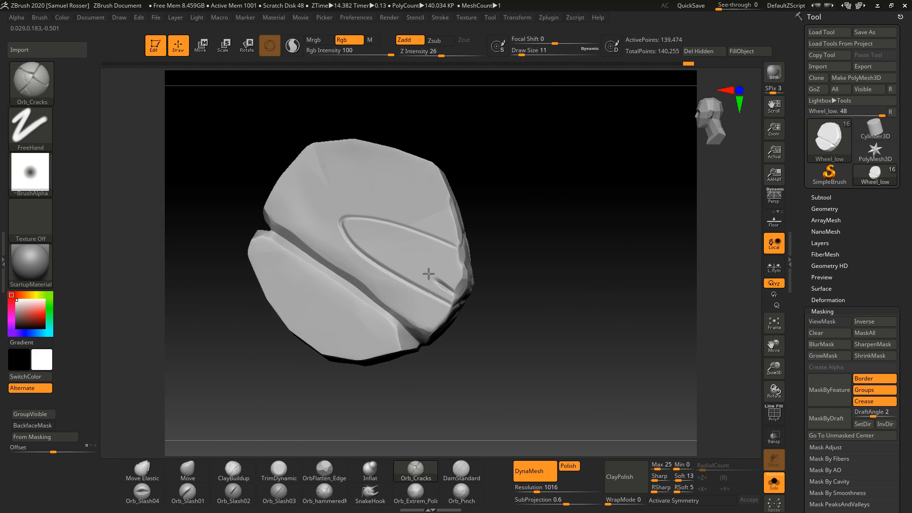
{"action": "left_click_drag", "start_coordinate": [429, 273], "coordinate": [471, 290]}
{"action": "left_click_drag", "start_coordinate": [450, 227], "coordinate": [328, 182]}
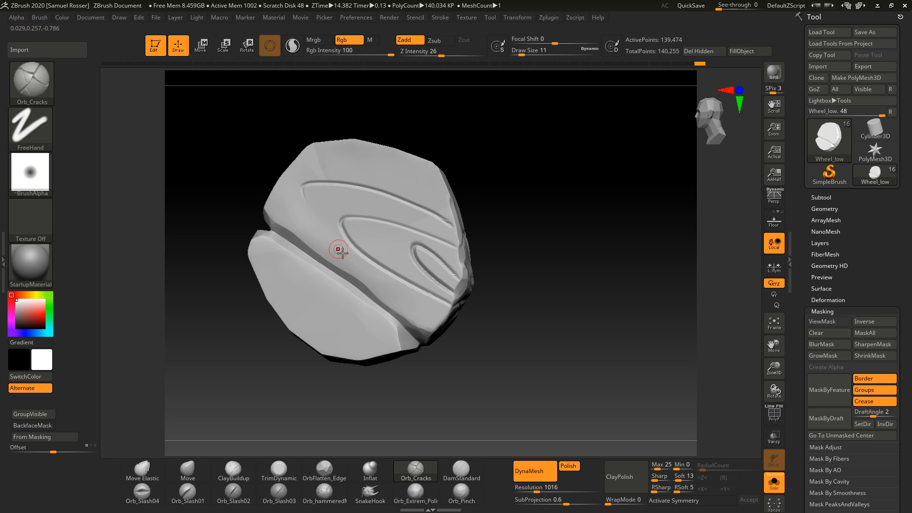
Step: Set the draw size to 16 and carve a groove across the wheel's side, undoing one stroke
{"action": "mouse_move", "coordinate": [554, 370]}
{"action": "left_mouse_down"}
{"action": "mouse_move", "coordinate": [608, 399]}
{"action": "mouse_move", "coordinate": [601, 376]}
{"action": "mouse_move", "coordinate": [553, 393]}
{"action": "mouse_move", "coordinate": [552, 352]}
{"action": "mouse_move", "coordinate": [562, 385]}
{"action": "mouse_move", "coordinate": [588, 367]}
{"action": "left_mouse_up"}
{"action": "key", "text": "ctrl"}
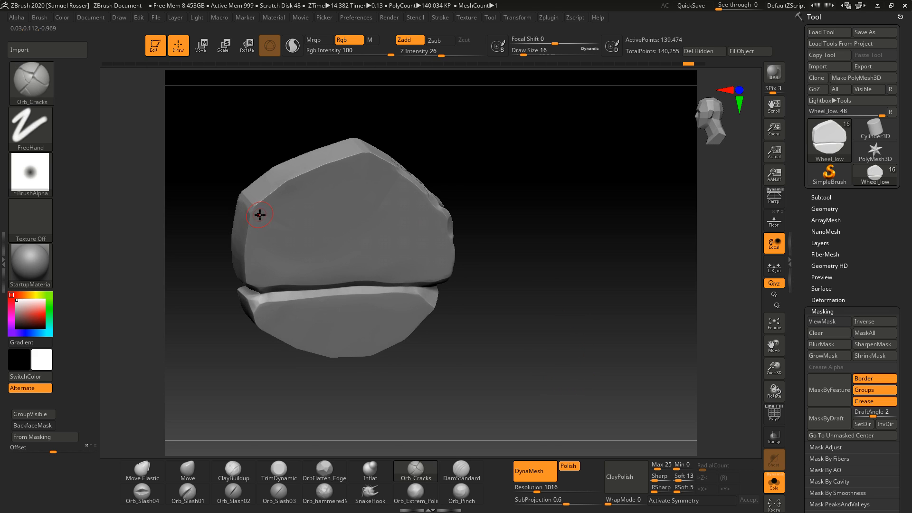
{"action": "left_click_drag", "start_coordinate": [254, 209], "coordinate": [486, 192]}
{"action": "mouse_move", "coordinate": [550, 248]}
{"action": "left_mouse_down"}
{"action": "mouse_move", "coordinate": [542, 228]}
{"action": "mouse_move", "coordinate": [523, 227]}
{"action": "mouse_move", "coordinate": [546, 252]}
{"action": "left_mouse_up"}
{"action": "key", "text": "ctrl+z"}
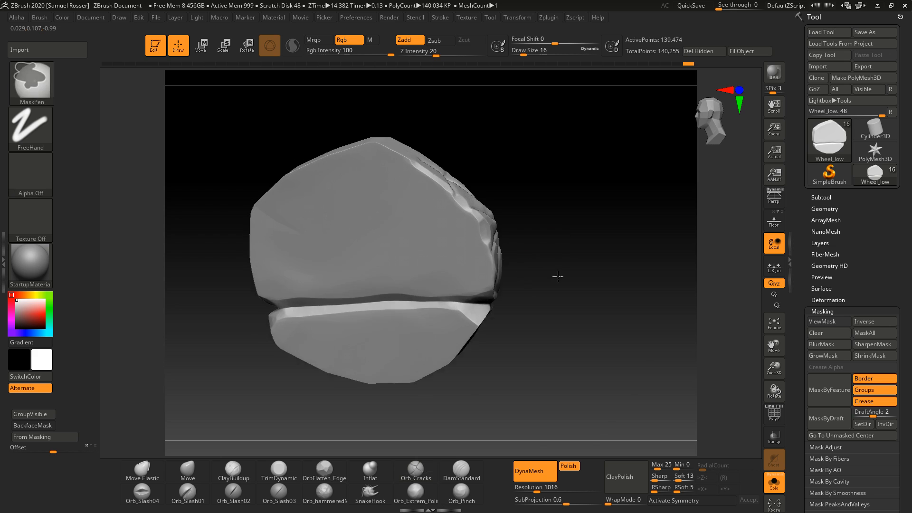
Step: Carve a long crack across the wheel's side face, undoing the last stroke
{"action": "right_click_drag", "start_coordinate": [557, 277], "coordinate": [588, 300], "text": "ctrl"}
{"action": "right_click_drag", "start_coordinate": [607, 141], "coordinate": [636, 157], "text": "ctrl"}
{"action": "left_click_drag", "start_coordinate": [665, 175], "coordinate": [633, 285]}
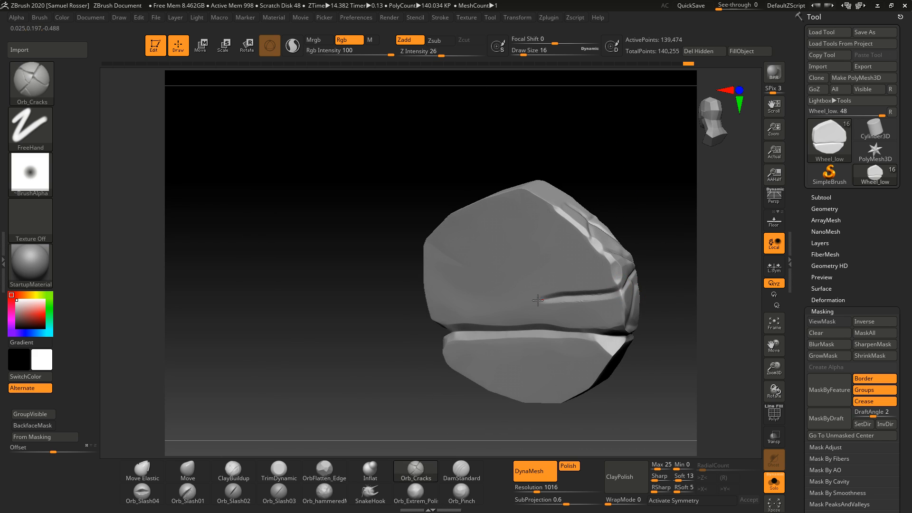
{"action": "left_click_drag", "start_coordinate": [443, 306], "coordinate": [418, 306]}
{"action": "left_click_drag", "start_coordinate": [392, 333], "coordinate": [337, 368]}
{"action": "key", "text": "ctrl+z"}
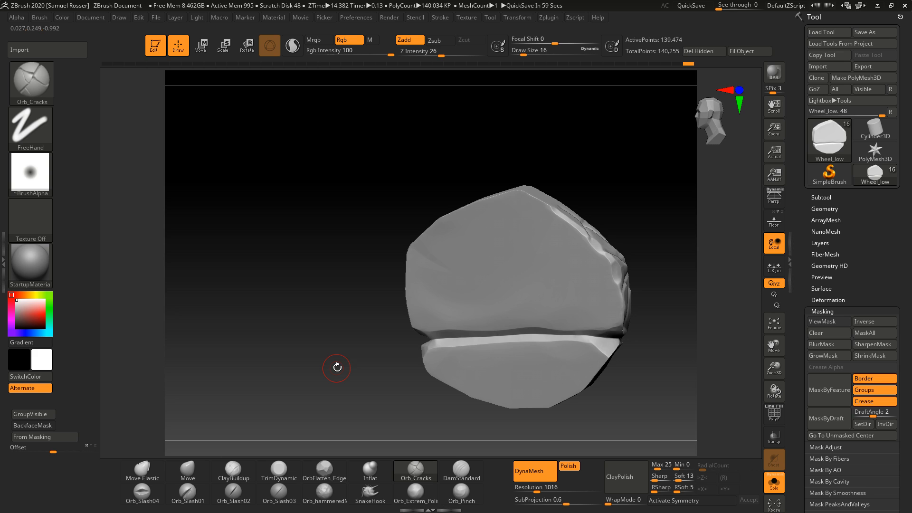
Step: Switch back to the TrimDynamic brush and trim the rim's cracked edges
{"action": "left_click_drag", "start_coordinate": [661, 376], "coordinate": [593, 394]}
{"action": "mouse_move", "coordinate": [536, 368]}
{"action": "left_mouse_down"}
{"action": "mouse_move", "coordinate": [363, 342]}
{"action": "mouse_move", "coordinate": [375, 375]}
{"action": "mouse_move", "coordinate": [438, 380]}
{"action": "mouse_move", "coordinate": [380, 384]}
{"action": "mouse_move", "coordinate": [426, 280]}
{"action": "left_mouse_up"}
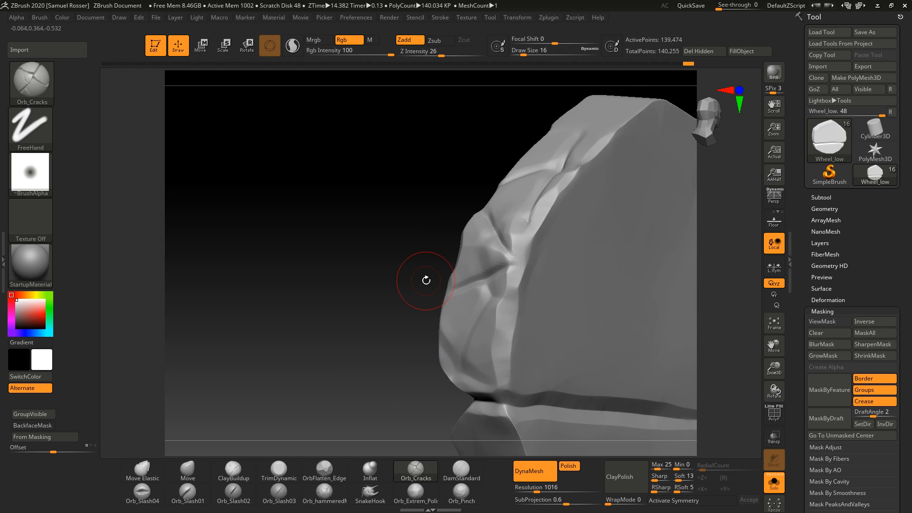
{"action": "key", "text": "b"}
{"action": "key", "text": "t"}
{"action": "key", "text": "d"}
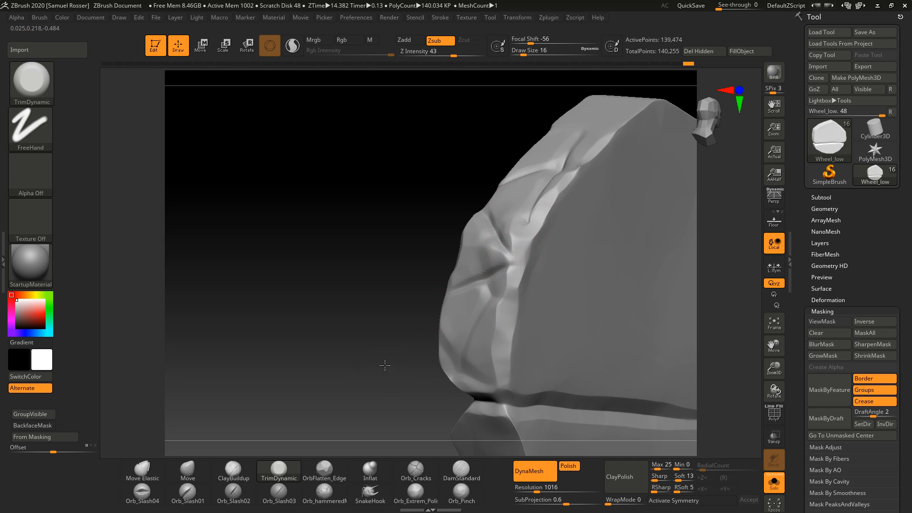
{"action": "right_click_drag", "start_coordinate": [525, 235], "coordinate": [489, 224]}
{"action": "right_click_drag", "start_coordinate": [544, 236], "coordinate": [507, 213]}
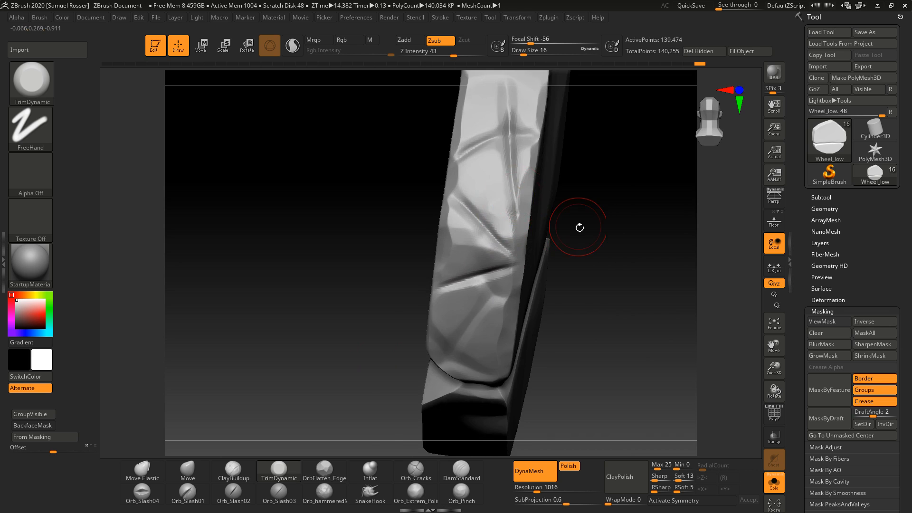
{"action": "right_click_drag", "start_coordinate": [580, 227], "coordinate": [468, 304]}
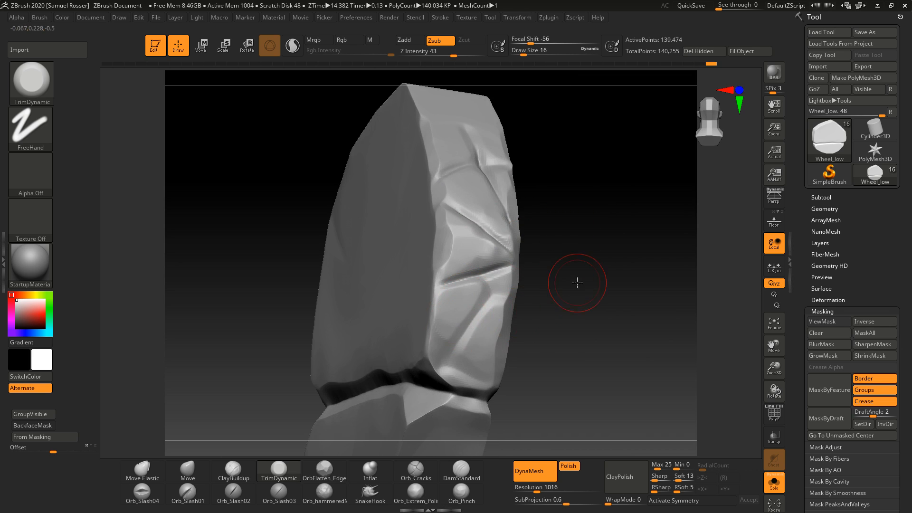
{"action": "right_click_drag", "start_coordinate": [577, 283], "coordinate": [468, 256]}
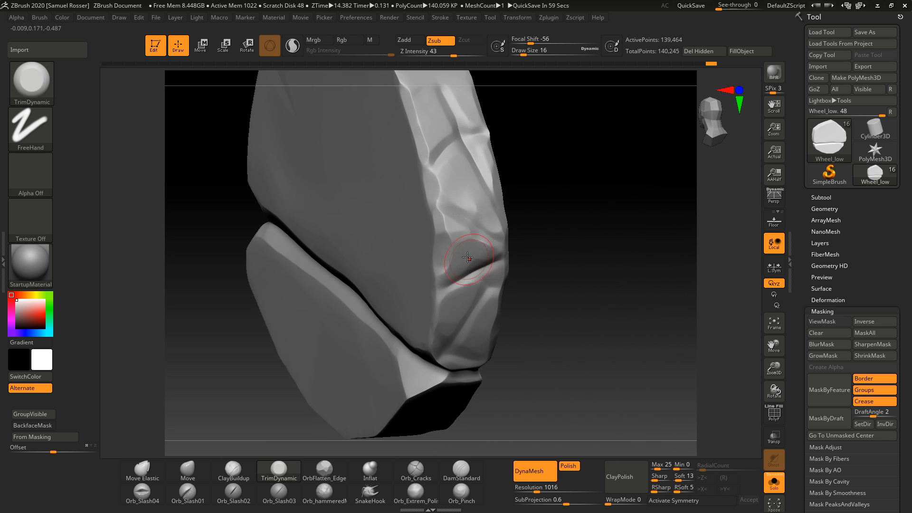
Step: Trim more of the rim's cracked edges along the wheel's side
{"action": "right_click_drag", "start_coordinate": [551, 238], "coordinate": [501, 289]}
{"action": "right_click_drag", "start_coordinate": [500, 289], "coordinate": [424, 259]}
{"action": "mouse_move", "coordinate": [615, 189]}
{"action": "right_mouse_down"}
{"action": "mouse_move", "coordinate": [609, 233]}
{"action": "mouse_move", "coordinate": [643, 247]}
{"action": "mouse_move", "coordinate": [637, 238]}
{"action": "mouse_move", "coordinate": [591, 242]}
{"action": "mouse_move", "coordinate": [613, 312]}
{"action": "mouse_move", "coordinate": [599, 257]}
{"action": "right_mouse_up"}
Step: Roll the wheel back through the undo history to its earlier uncracked state, accepting removal of the later history entries
{"action": "key", "text": "ctrl"}
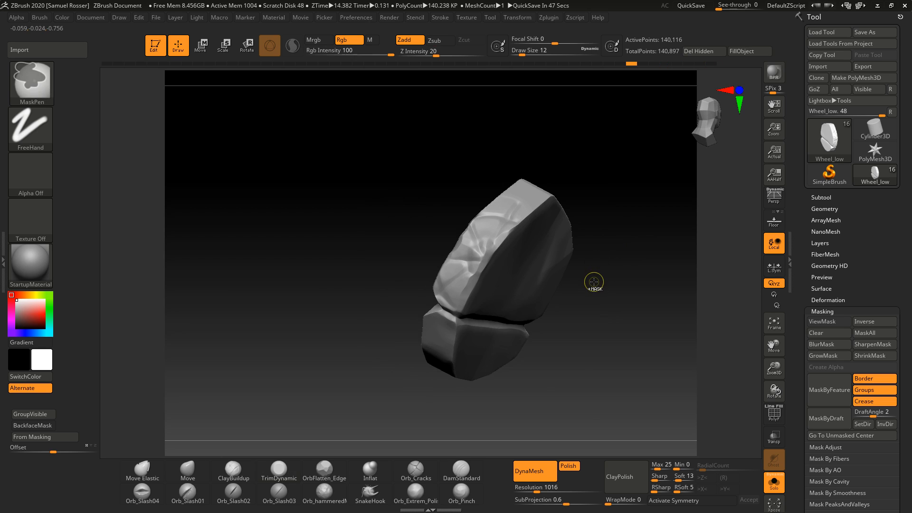
{"action": "left_click", "coordinate": [551, 63]}
{"action": "left_click", "coordinate": [529, 64]}
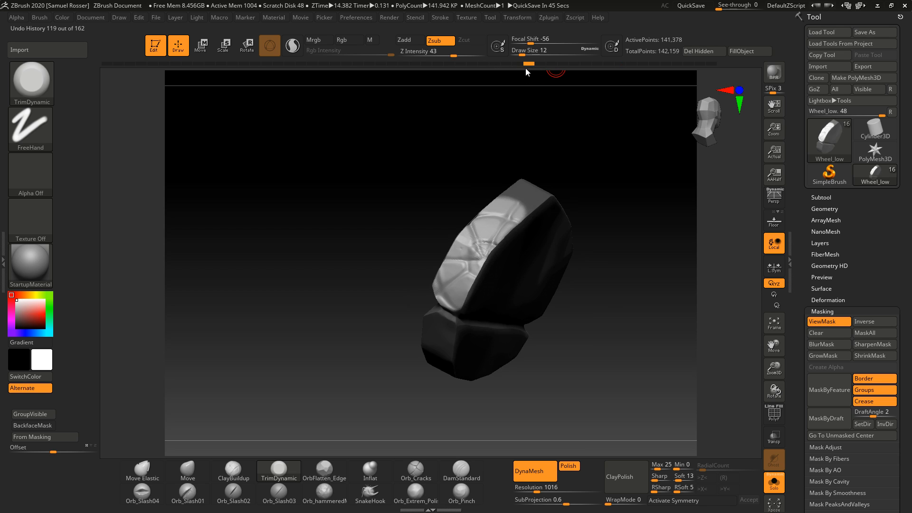
{"action": "left_click", "coordinate": [497, 64]}
{"action": "left_click", "coordinate": [483, 64]}
{"action": "mouse_move", "coordinate": [499, 73]}
{"action": "left_mouse_down"}
{"action": "mouse_move", "coordinate": [512, 74]}
{"action": "mouse_move", "coordinate": [503, 77]}
{"action": "left_mouse_up"}
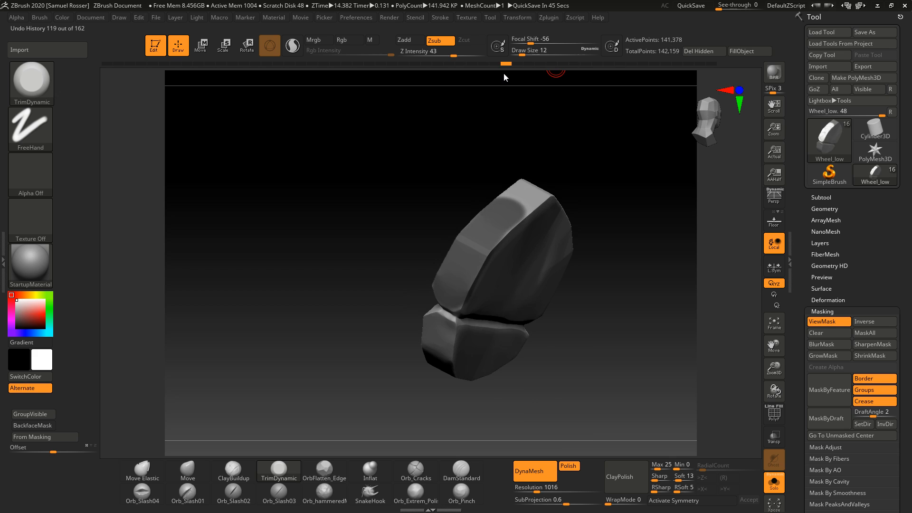
{"action": "left_click_drag", "start_coordinate": [535, 124], "coordinate": [566, 165], "text": "ctrl"}
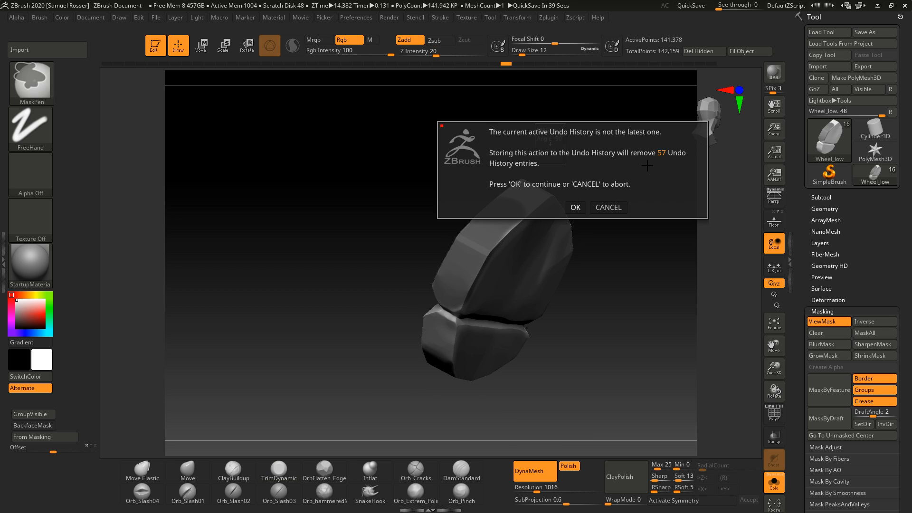
{"action": "left_click", "coordinate": [581, 208]}
Step: Select the JW_stylized_wood_end_01 brush and drag a wood-end stamp across the wheel's face, undoing one extra stroke
{"action": "mouse_move", "coordinate": [609, 200]}
{"action": "right_mouse_down"}
{"action": "mouse_move", "coordinate": [600, 195]}
{"action": "mouse_move", "coordinate": [593, 272]}
{"action": "mouse_move", "coordinate": [580, 238]}
{"action": "right_mouse_up"}
{"action": "key", "text": "b"}
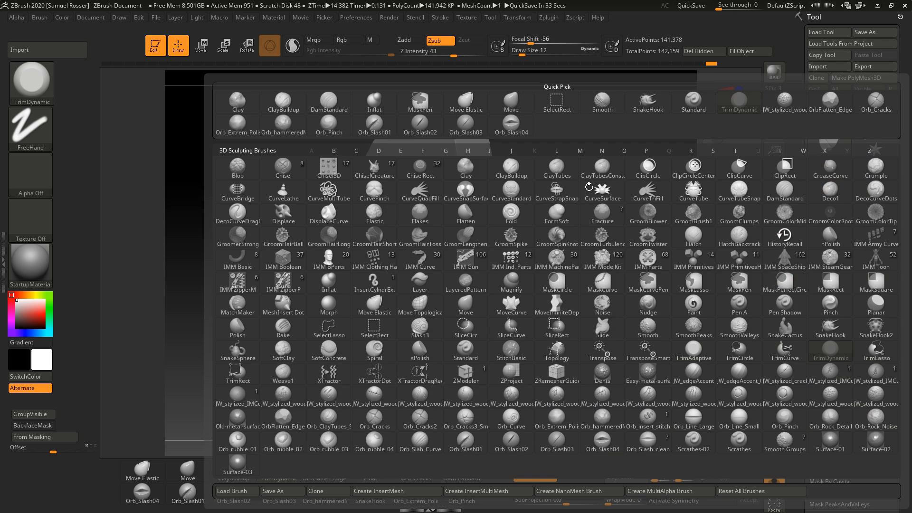
{"action": "left_click", "coordinate": [329, 396]}
{"action": "left_click_drag", "start_coordinate": [501, 281], "coordinate": [595, 352]}
{"action": "left_click_drag", "start_coordinate": [551, 309], "coordinate": [569, 300]}
{"action": "key", "text": "ctrl+z"}
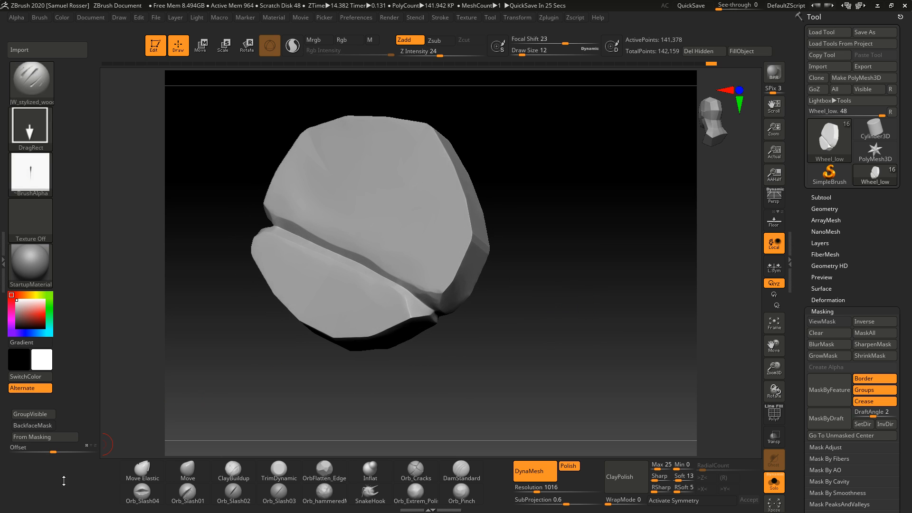
Step: Turn on BackfaceMask, turn the wheel to its other face, and open the brush picker
{"action": "left_click", "coordinate": [46, 425]}
{"action": "left_click_drag", "start_coordinate": [479, 389], "coordinate": [456, 248]}
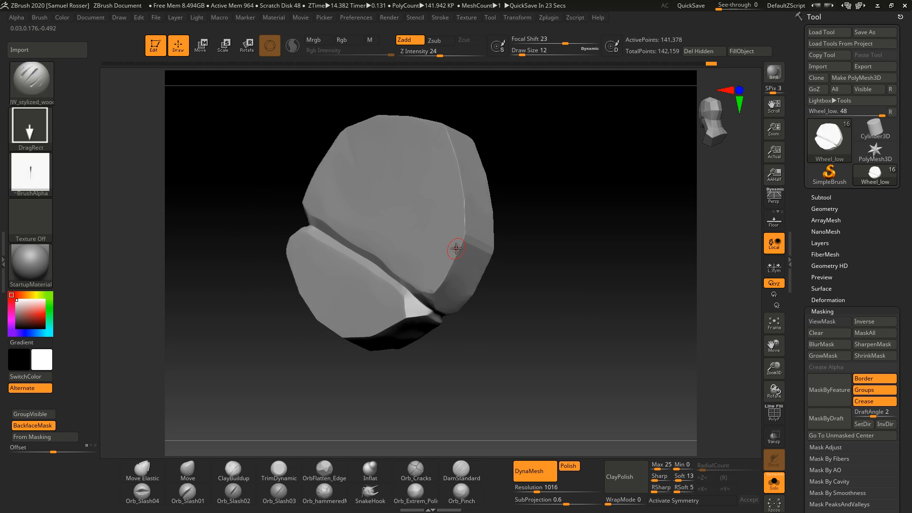
{"action": "key", "text": "b"}
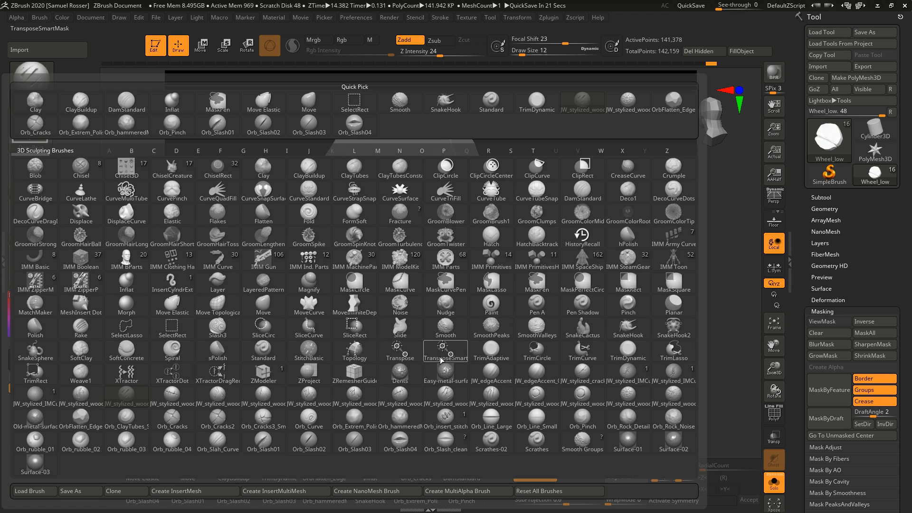
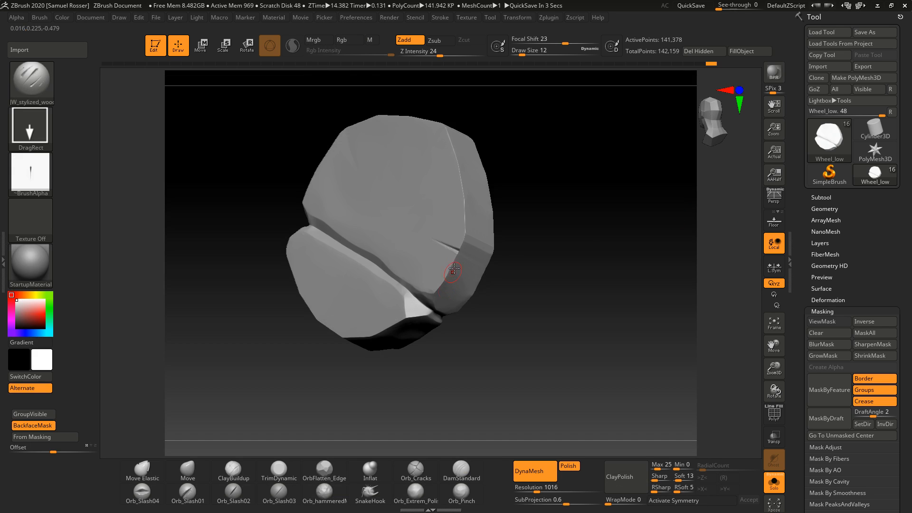
Step: Try stamping wood-end detail on the wheel's other face, undoing each stroke
{"action": "left_click_drag", "start_coordinate": [524, 267], "coordinate": [579, 279]}
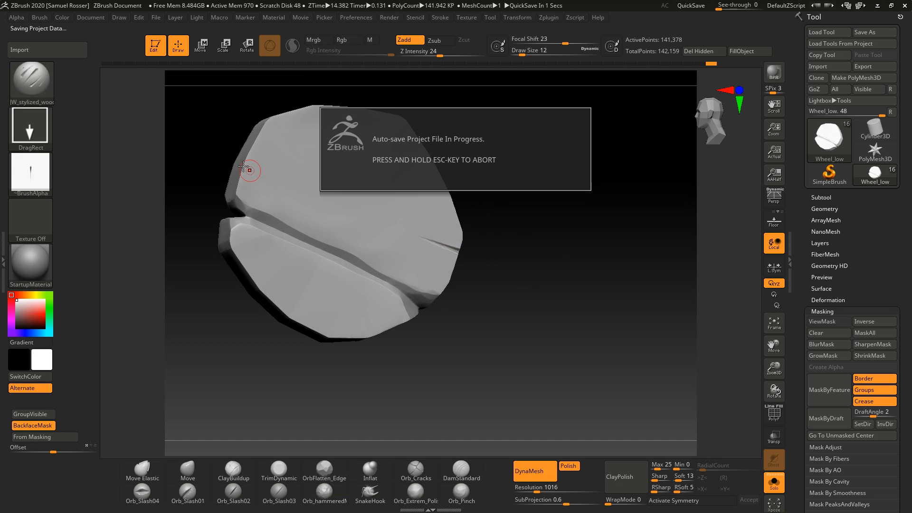
{"action": "left_click_drag", "start_coordinate": [546, 320], "coordinate": [529, 359]}
{"action": "key", "text": "ctrl+z"}
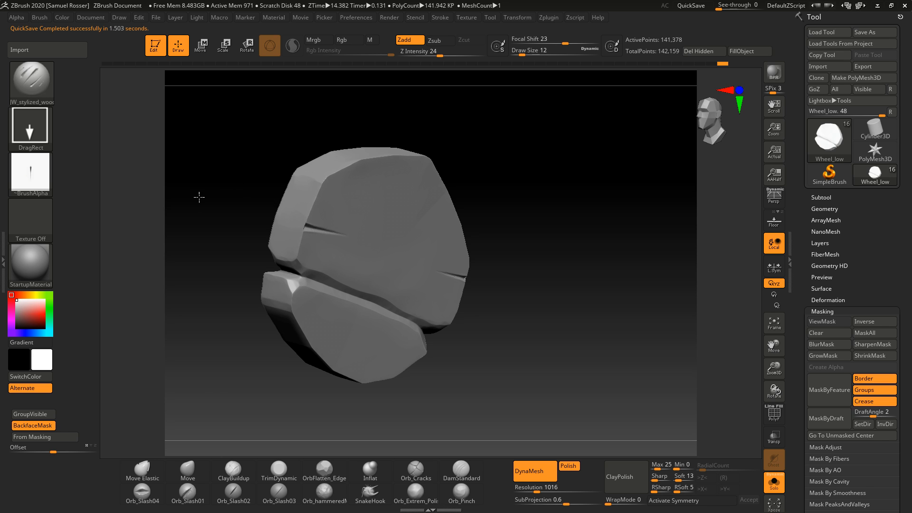
{"action": "mouse_move", "coordinate": [557, 270]}
{"action": "left_mouse_down"}
{"action": "mouse_move", "coordinate": [545, 255]}
{"action": "mouse_move", "coordinate": [557, 272]}
{"action": "left_mouse_up"}
{"action": "key", "text": "ctrl+z"}
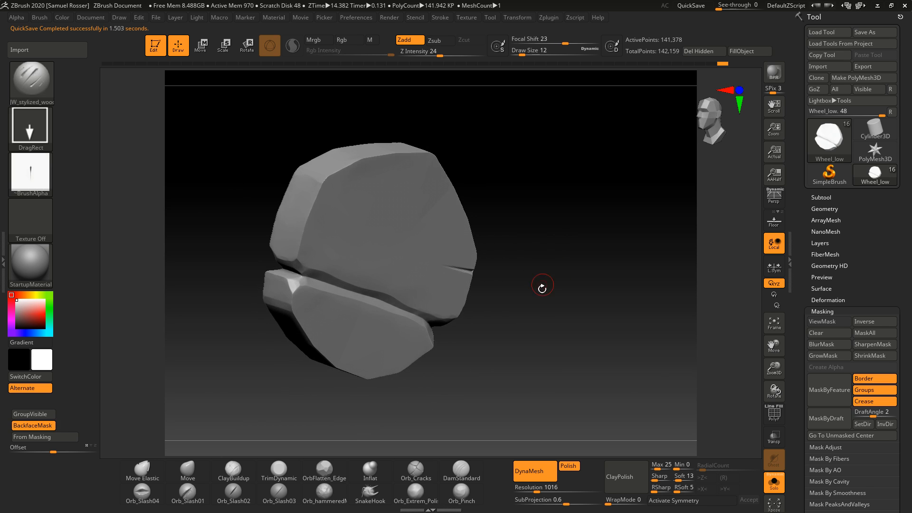
Step: Switch to the TrimDynamic brush at draw size 11 and trim the wheel's upper rim edges
{"action": "key", "text": "b"}
{"action": "key", "text": "t"}
{"action": "key", "text": "d"}
{"action": "right_click_drag", "start_coordinate": [537, 309], "coordinate": [567, 319], "text": "ctrl"}
{"action": "key", "text": "s"}
{"action": "left_click", "coordinate": [301, 227]}
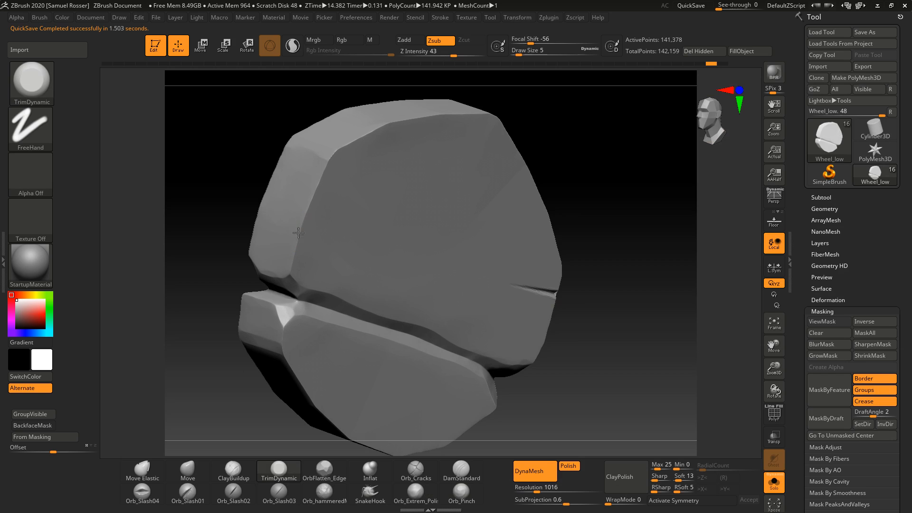
{"action": "key", "text": "s"}
{"action": "mouse_move", "coordinate": [304, 219]}
{"action": "left_mouse_down"}
{"action": "mouse_move", "coordinate": [299, 237]}
{"action": "mouse_move", "coordinate": [331, 170]}
{"action": "left_mouse_up"}
{"action": "left_click", "coordinate": [299, 234]}
{"action": "key", "text": "s"}
{"action": "left_click", "coordinate": [302, 230]}
{"action": "left_click_drag", "start_coordinate": [580, 98], "coordinate": [571, 145]}
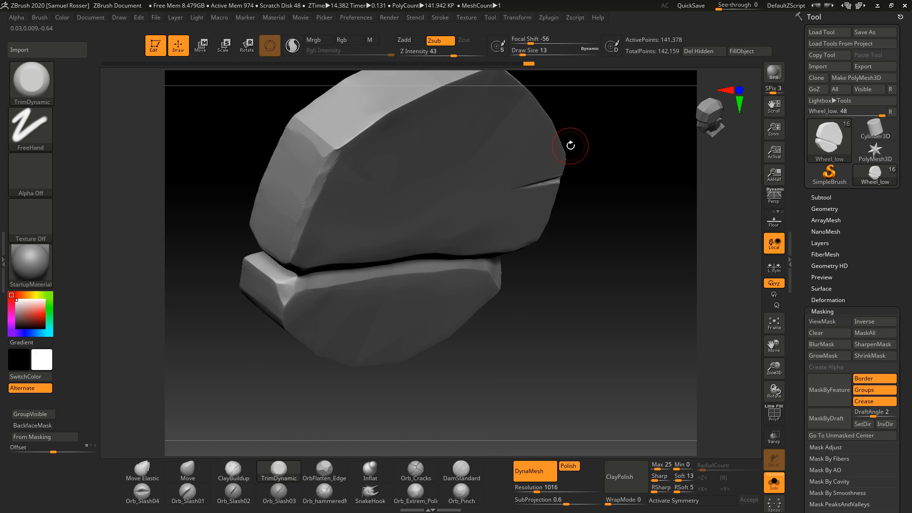
{"action": "key", "text": "bracketright"}
{"action": "left_click_drag", "start_coordinate": [344, 143], "coordinate": [373, 125]}
{"action": "left_click_drag", "start_coordinate": [608, 216], "coordinate": [583, 354], "text": "alt"}
{"action": "key", "text": "s"}
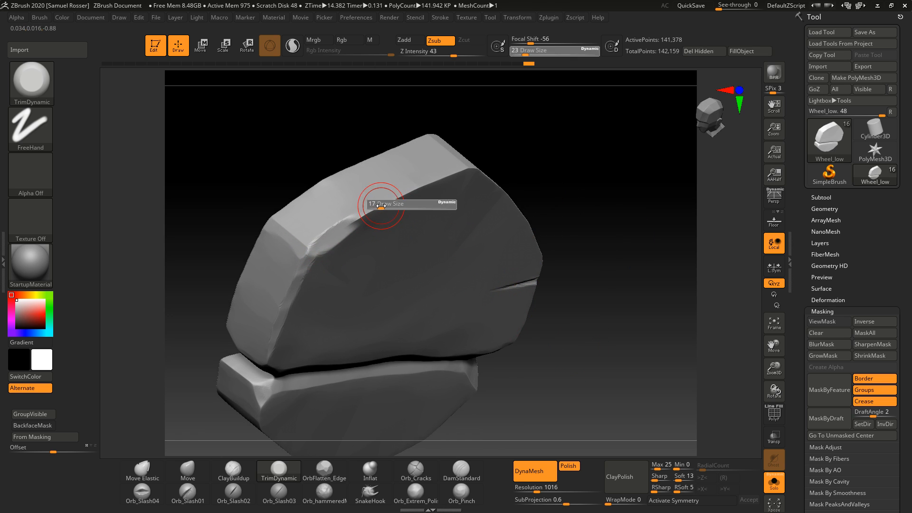
{"action": "left_click", "coordinate": [375, 205]}
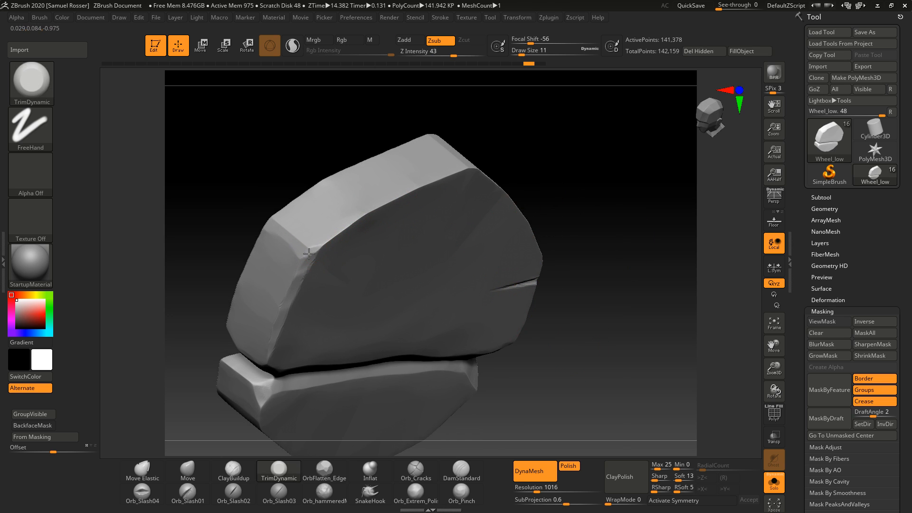
{"action": "left_click_drag", "start_coordinate": [574, 184], "coordinate": [462, 174]}
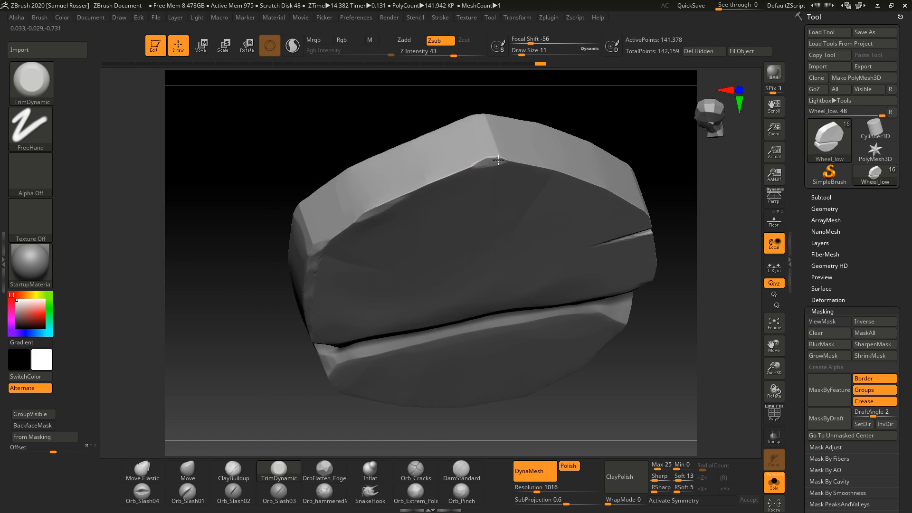
{"action": "left_click_drag", "start_coordinate": [583, 103], "coordinate": [591, 98]}
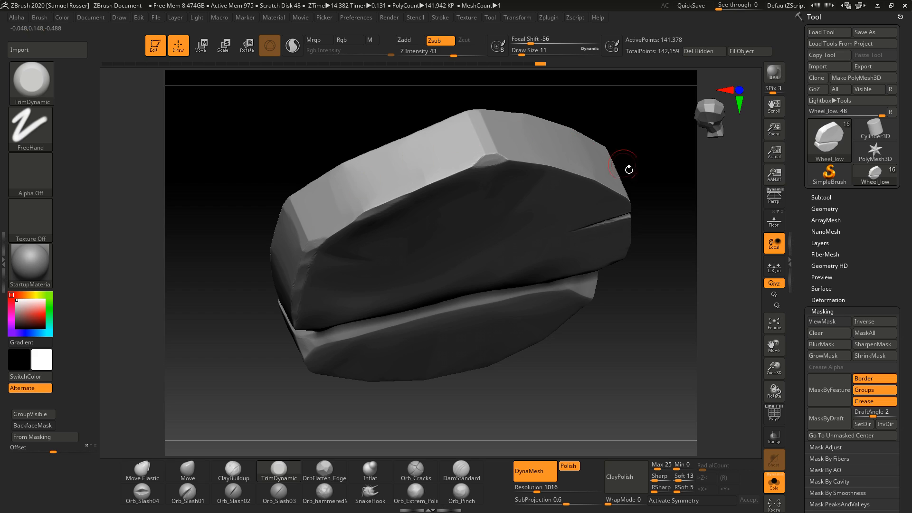
{"action": "left_click_drag", "start_coordinate": [630, 167], "coordinate": [667, 323]}
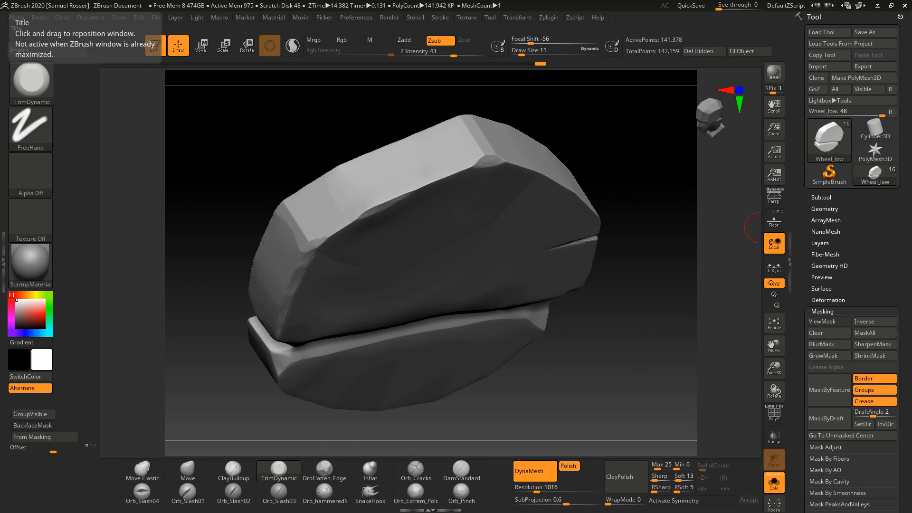
Step: Switch to the wheelbarrow reference photo, zoom in on its wooden wheel, and return to ZBrush
{"action": "key", "text": "alt+Tab"}
{"action": "right_click_drag", "start_coordinate": [275, 329], "coordinate": [407, 251]}
{"action": "scroll", "coordinate": [447, 343], "scroll_direction": "up", "scroll_amount": 6}
{"action": "scroll", "coordinate": [336, 195], "scroll_direction": "down", "scroll_amount": 5}
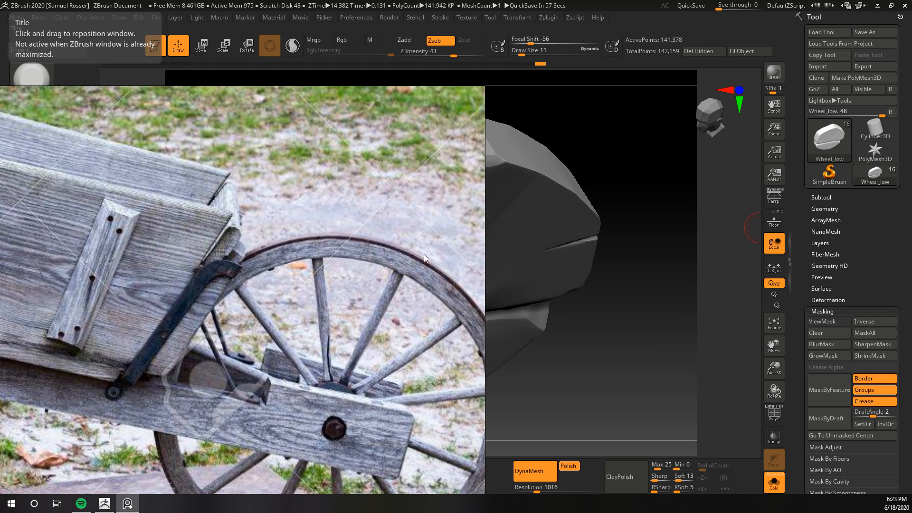
{"action": "right_click_drag", "start_coordinate": [372, 257], "coordinate": [478, 42]}
{"action": "key", "text": "alt+Tab"}
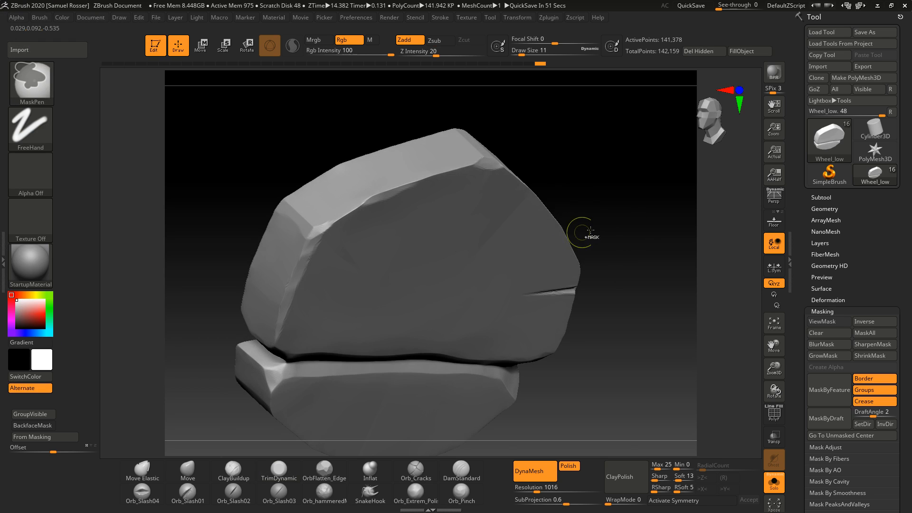
Step: Try another wood-end stamp on the wheel's face with the stylized wood brush and undo it
{"action": "mouse_move", "coordinate": [580, 235]}
{"action": "left_mouse_down"}
{"action": "mouse_move", "coordinate": [607, 252]}
{"action": "mouse_move", "coordinate": [612, 236]}
{"action": "mouse_move", "coordinate": [629, 235]}
{"action": "mouse_move", "coordinate": [644, 269]}
{"action": "mouse_move", "coordinate": [644, 164]}
{"action": "left_mouse_up"}
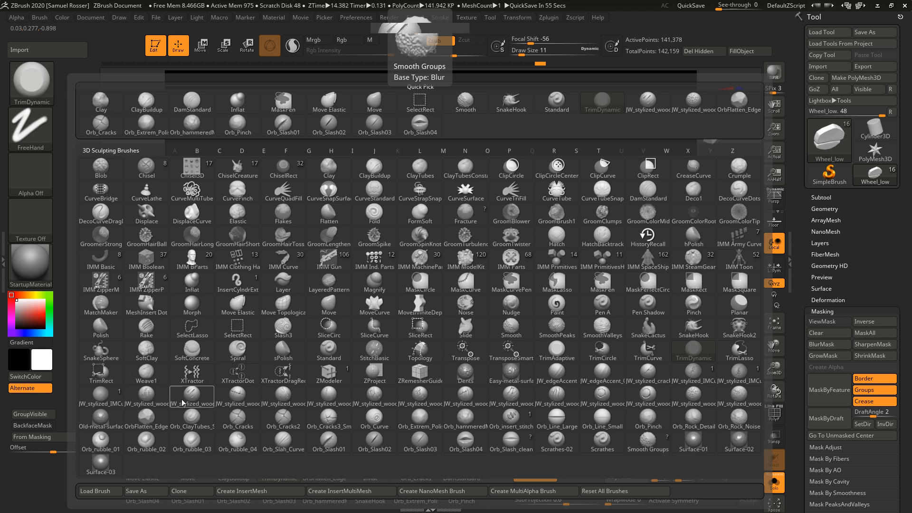
{"action": "left_click", "coordinate": [647, 441]}
{"action": "left_click_drag", "start_coordinate": [532, 251], "coordinate": [544, 249]}
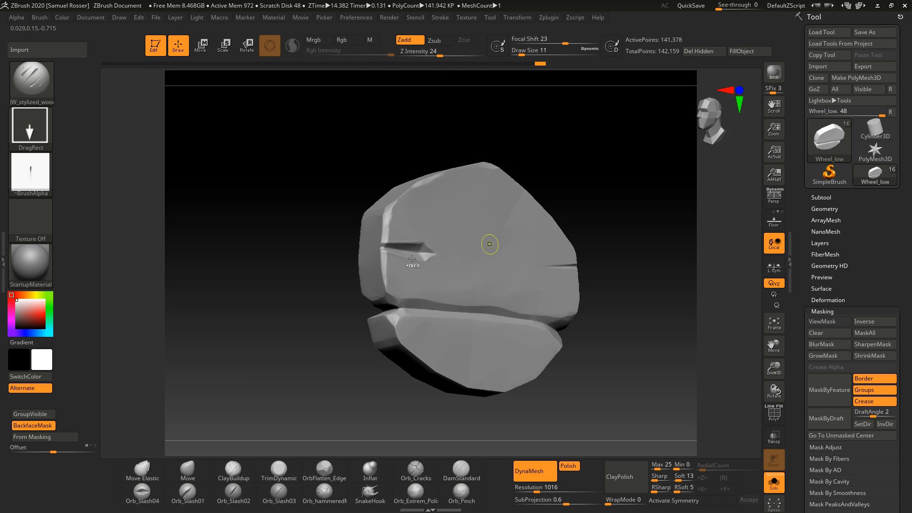
{"action": "key", "text": "ctrl+z"}
{"action": "left_click_drag", "start_coordinate": [304, 252], "coordinate": [403, 290]}
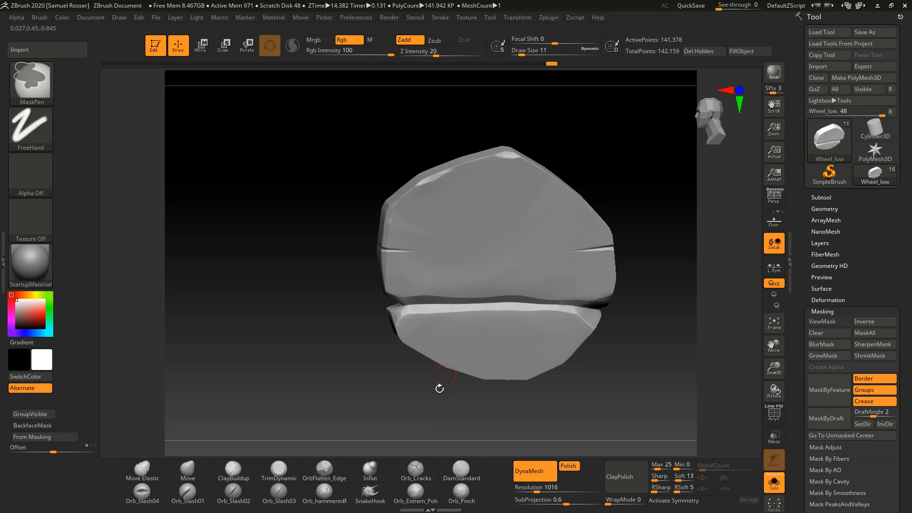
Step: Try an Orb_Cracks stroke across the wheel's side and undo it
{"action": "left_click", "coordinate": [415, 470]}
{"action": "left_click_drag", "start_coordinate": [380, 280], "coordinate": [474, 277]}
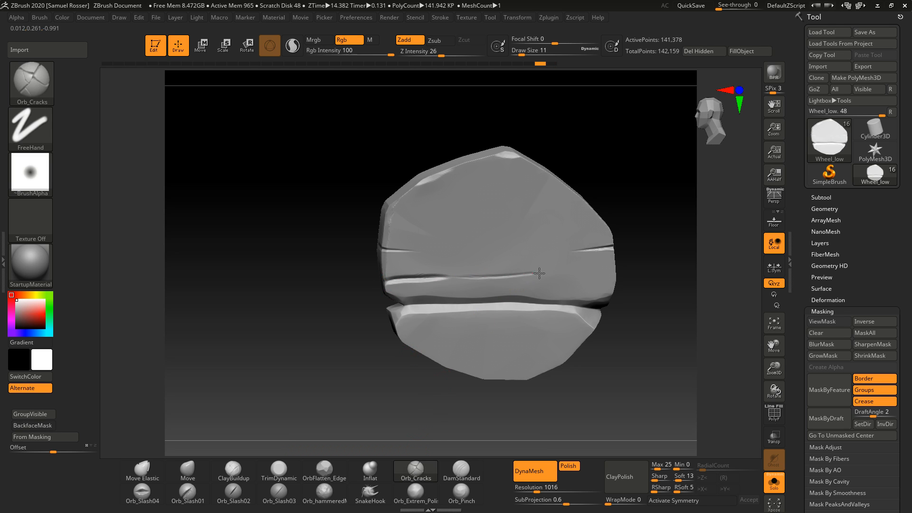
{"action": "key", "text": "ctrl+z"}
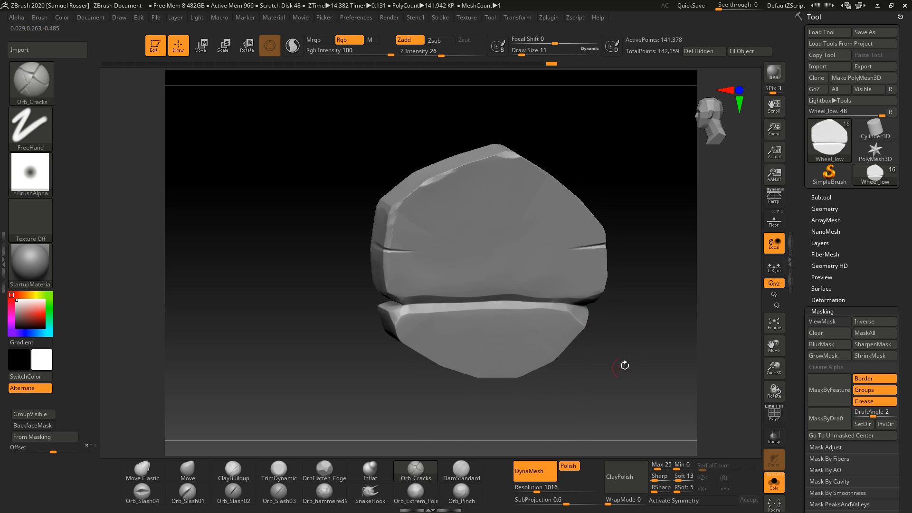
Step: Switch back to the TrimDynamic brush and trim more of the wheel's rim edges from several angles
{"action": "left_click_drag", "start_coordinate": [599, 383], "coordinate": [526, 405]}
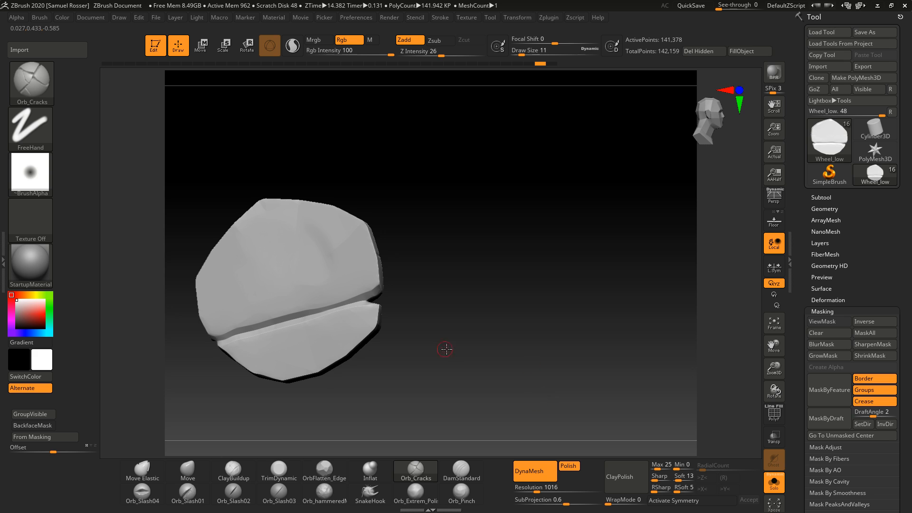
{"action": "left_click_drag", "start_coordinate": [446, 349], "coordinate": [602, 344]}
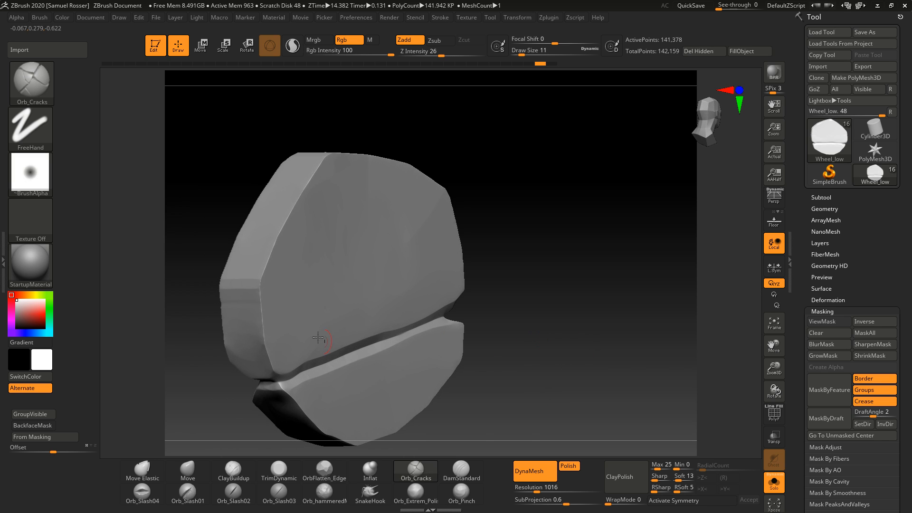
{"action": "key", "text": "b"}
{"action": "key", "text": "t"}
{"action": "key", "text": "d"}
{"action": "key", "text": "s"}
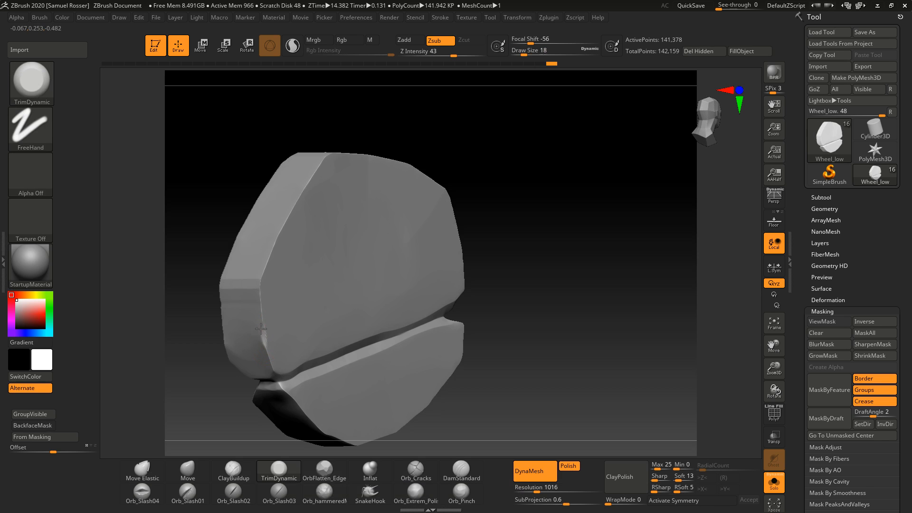
{"action": "right_click_drag", "start_coordinate": [284, 257], "coordinate": [343, 225]}
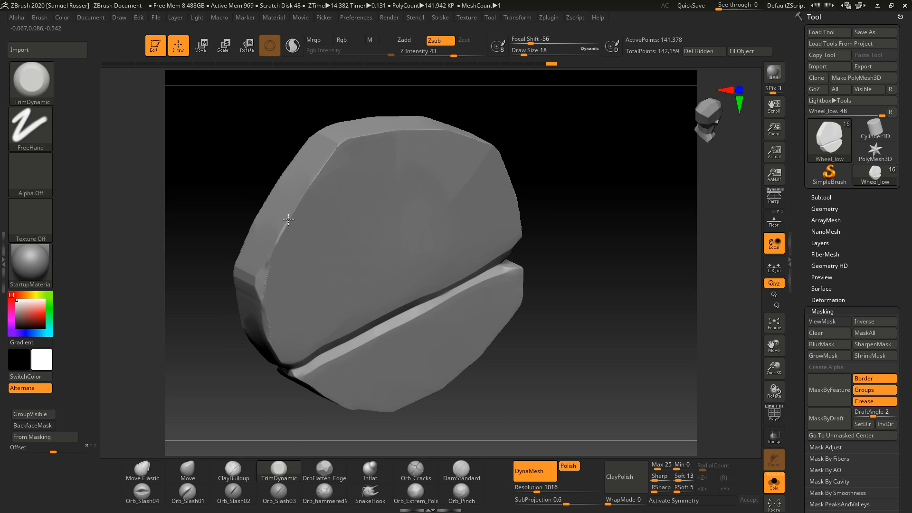
{"action": "left_click_drag", "start_coordinate": [315, 179], "coordinate": [338, 146]}
{"action": "right_click_drag", "start_coordinate": [555, 155], "coordinate": [468, 153]}
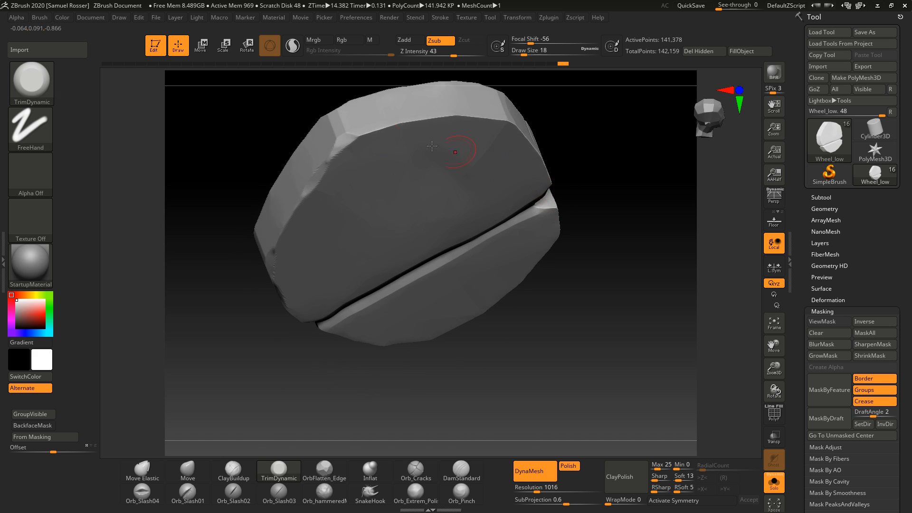
{"action": "right_click_drag", "start_coordinate": [475, 114], "coordinate": [584, 168]}
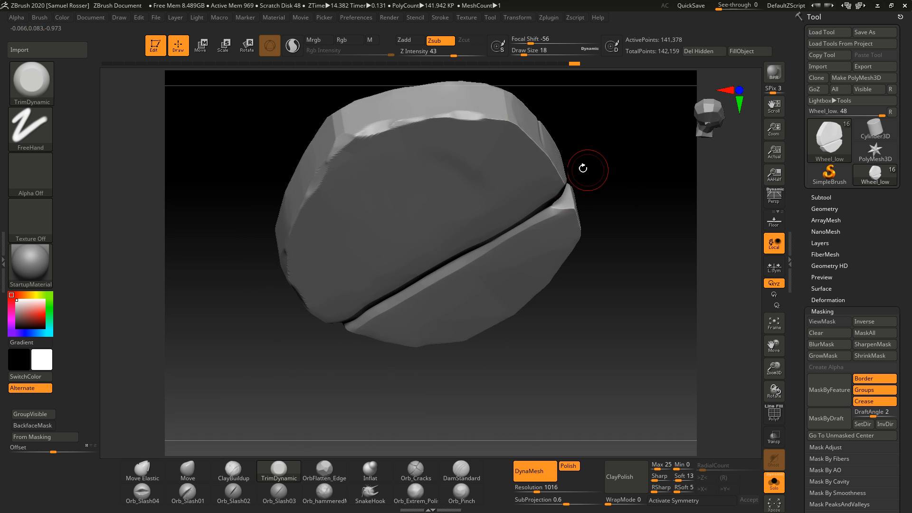
{"action": "right_click_drag", "start_coordinate": [630, 194], "coordinate": [409, 180]}
{"action": "right_click_drag", "start_coordinate": [336, 177], "coordinate": [320, 247]}
{"action": "mouse_move", "coordinate": [320, 247]}
{"action": "left_mouse_down"}
{"action": "mouse_move", "coordinate": [338, 205]}
{"action": "mouse_move", "coordinate": [373, 176]}
{"action": "mouse_move", "coordinate": [380, 185]}
{"action": "left_mouse_up"}
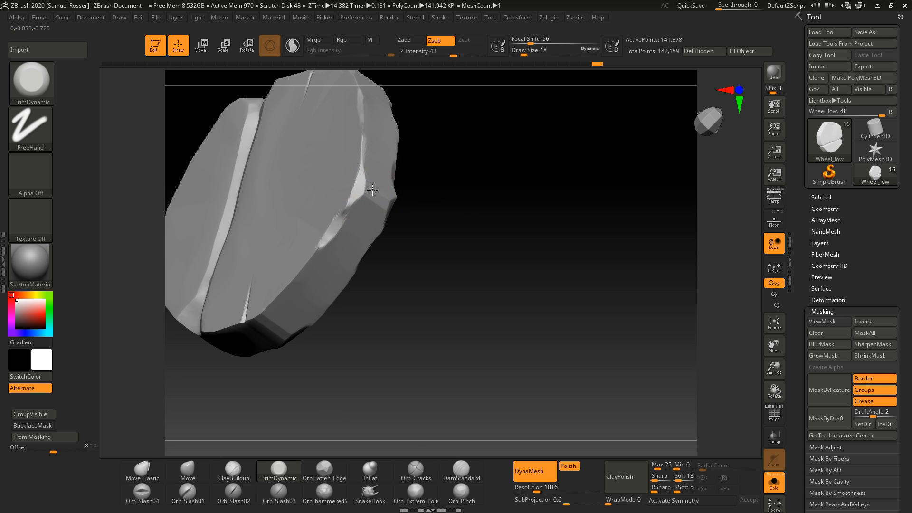
{"action": "right_click_drag", "start_coordinate": [375, 190], "coordinate": [523, 387]}
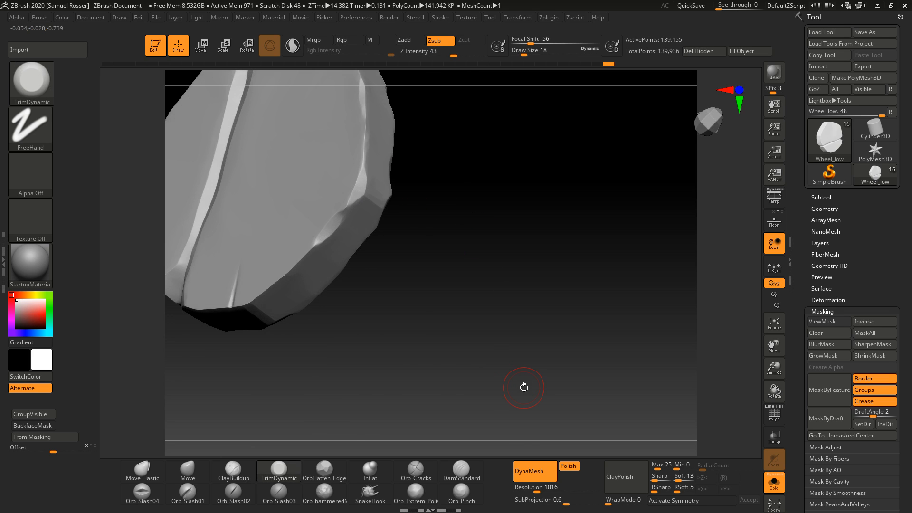
{"action": "right_click_drag", "start_coordinate": [434, 375], "coordinate": [430, 377]}
Step: Carve vertical wood-grain cracks down the wheel's face with the Orb_Cracks brush, undoing the last stroke
{"action": "left_click", "coordinate": [416, 470]}
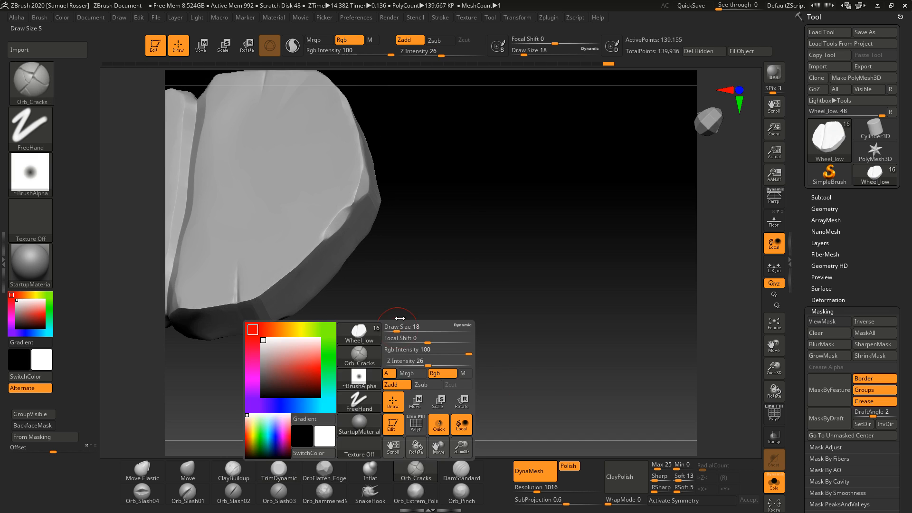
{"action": "right_click_drag", "start_coordinate": [445, 281], "coordinate": [484, 328]}
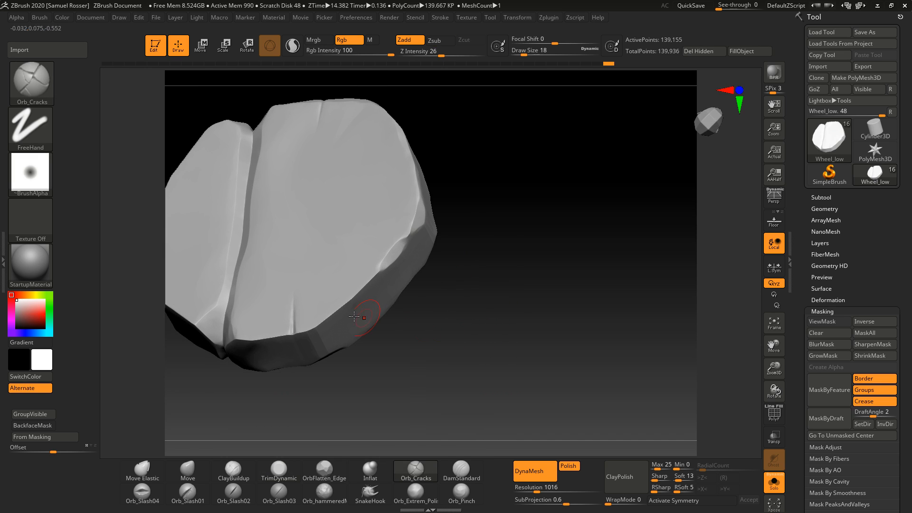
{"action": "left_click_drag", "start_coordinate": [292, 328], "coordinate": [304, 202]}
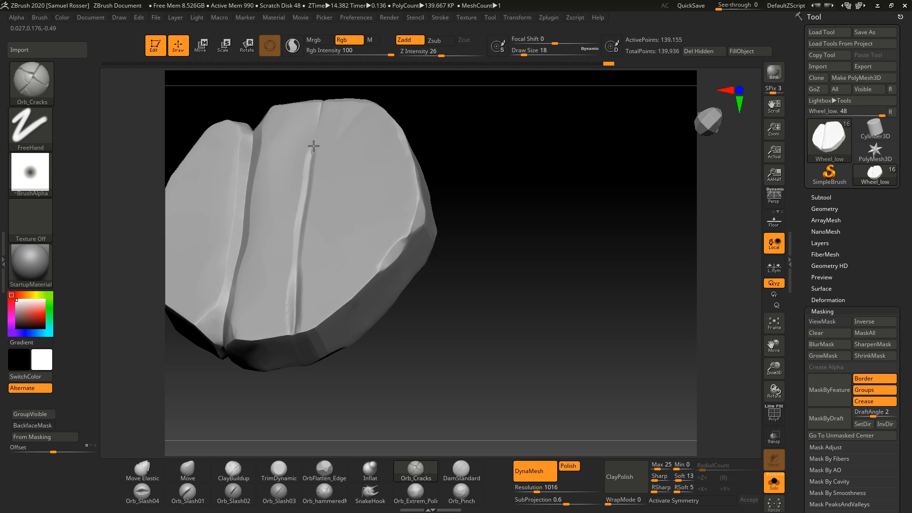
{"action": "left_click_drag", "start_coordinate": [314, 146], "coordinate": [349, 99]}
{"action": "right_click_drag", "start_coordinate": [462, 204], "coordinate": [485, 241]}
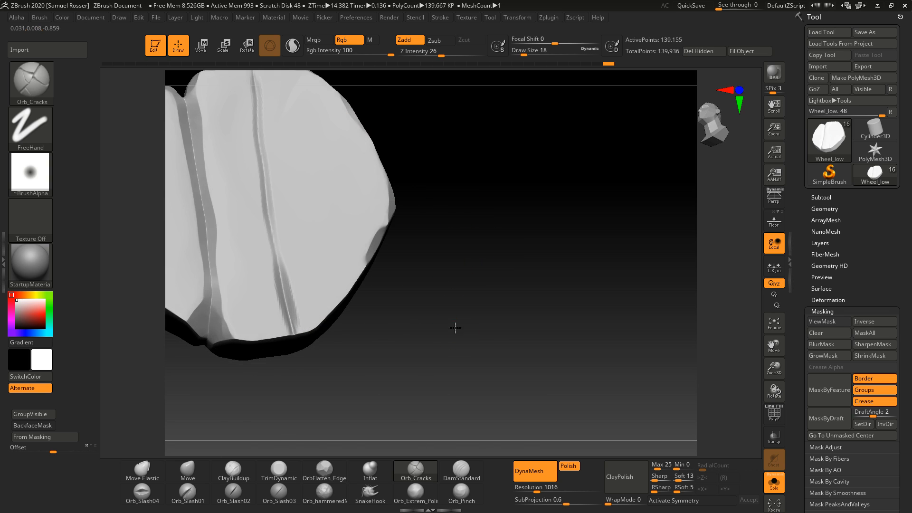
{"action": "mouse_move", "coordinate": [455, 327]}
{"action": "right_mouse_down"}
{"action": "mouse_move", "coordinate": [477, 312]}
{"action": "mouse_move", "coordinate": [479, 184]}
{"action": "mouse_move", "coordinate": [490, 219]}
{"action": "right_mouse_up"}
{"action": "key", "text": "ctrl"}
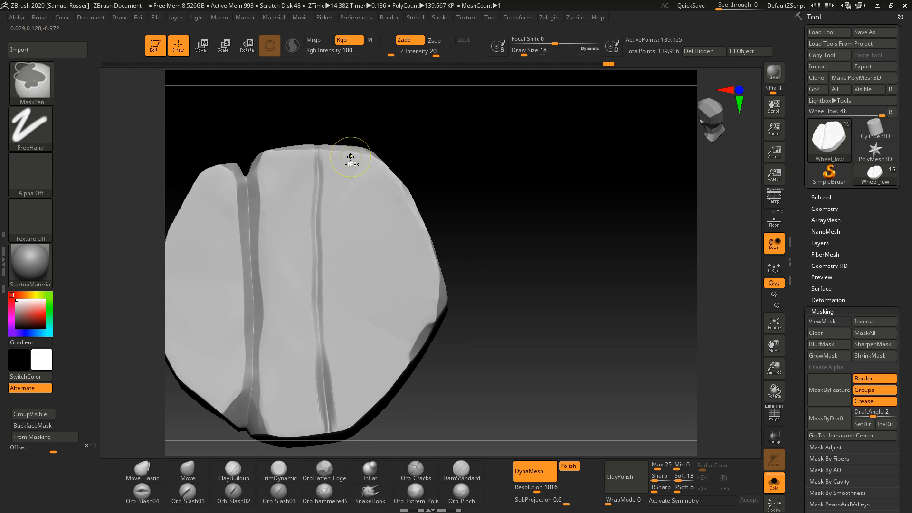
{"action": "mouse_move", "coordinate": [315, 161]}
{"action": "left_mouse_down"}
{"action": "mouse_move", "coordinate": [311, 212]}
{"action": "mouse_move", "coordinate": [327, 355]}
{"action": "mouse_move", "coordinate": [355, 233]}
{"action": "left_mouse_up"}
{"action": "key", "text": "ctrl+z"}
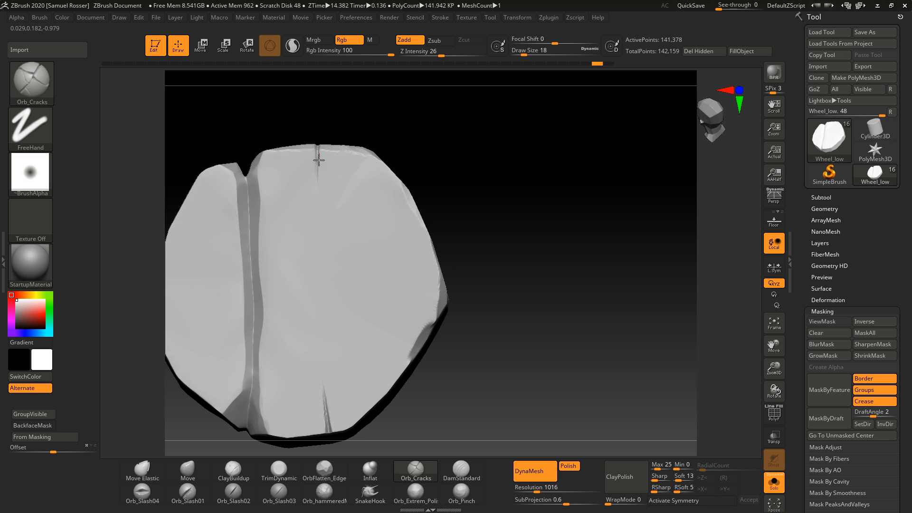
Step: Draw more vertical Orb_Cracks grain lines down the wheel's face, undoing the latest strokes
{"action": "left_click_drag", "start_coordinate": [316, 155], "coordinate": [311, 293]}
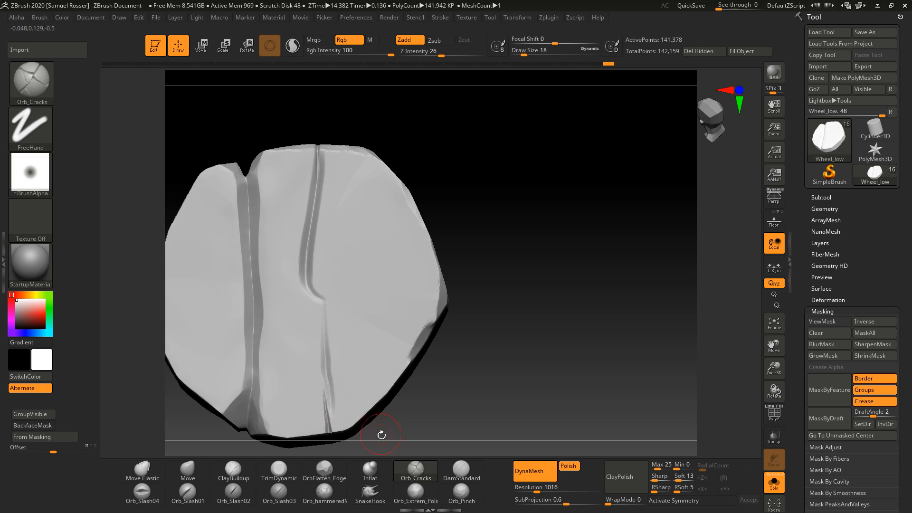
{"action": "mouse_move", "coordinate": [357, 416]}
{"action": "left_mouse_down"}
{"action": "mouse_move", "coordinate": [362, 291]}
{"action": "mouse_move", "coordinate": [347, 167]}
{"action": "mouse_move", "coordinate": [358, 281]}
{"action": "left_mouse_up"}
{"action": "key", "text": "ctrl+z"}
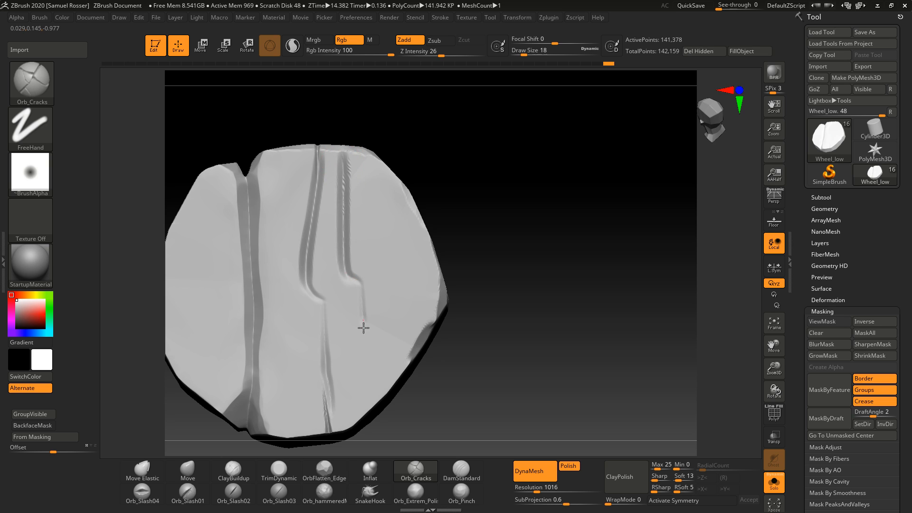
{"action": "left_click_drag", "start_coordinate": [376, 404], "coordinate": [376, 407]}
{"action": "left_click_drag", "start_coordinate": [451, 392], "coordinate": [510, 378]}
{"action": "left_click_drag", "start_coordinate": [551, 312], "coordinate": [515, 324]}
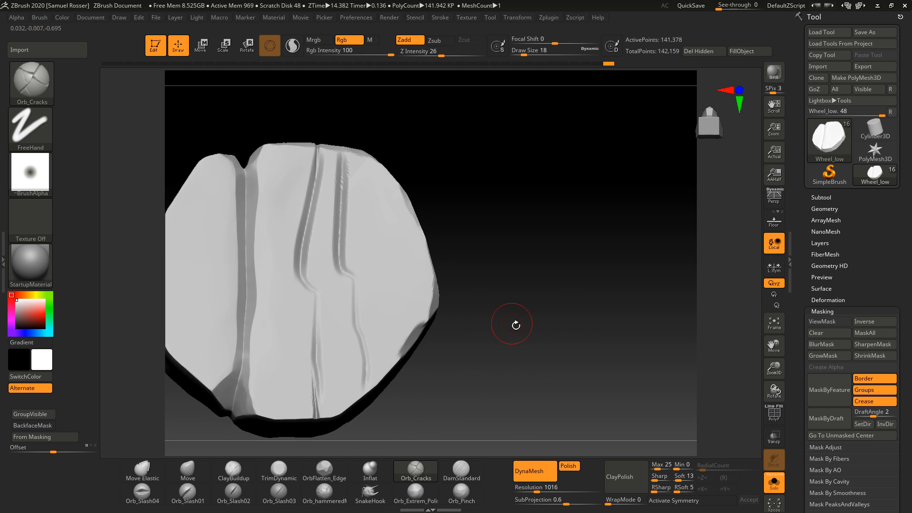
{"action": "left_click_drag", "start_coordinate": [558, 354], "coordinate": [538, 341], "text": "ctrl"}
{"action": "key", "text": "ctrl+z"}
{"action": "key", "text": "ctrl+z"}
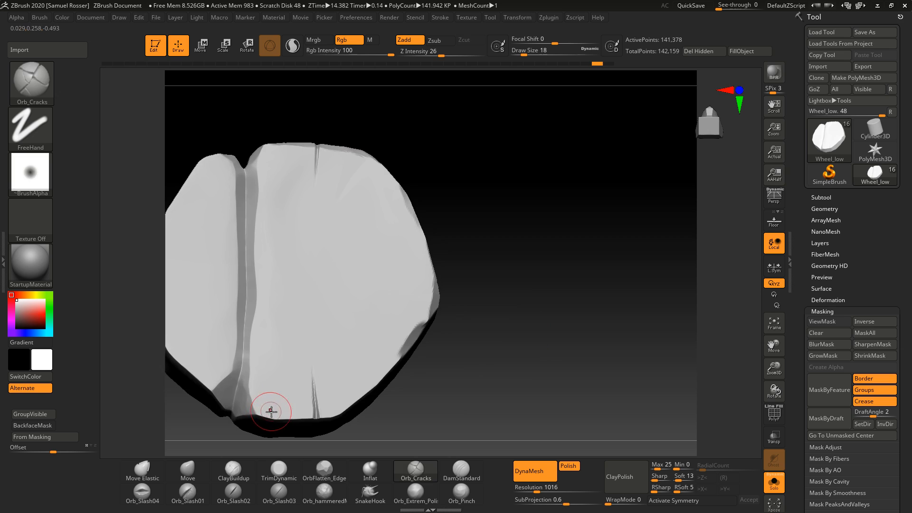
Step: Carve more vertical Orb_Cracks grain lines down the wheel's face, undoing several of the strokes
{"action": "key", "text": "ctrl+z"}
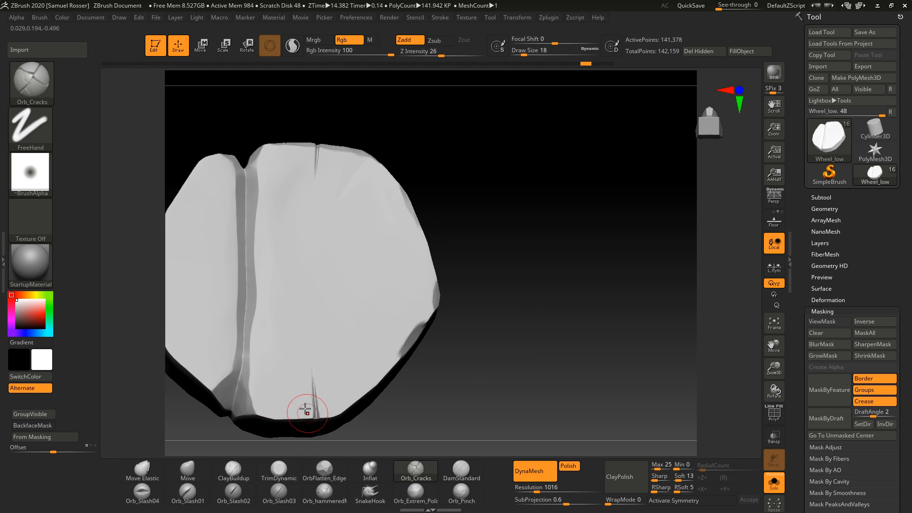
{"action": "left_click_drag", "start_coordinate": [315, 403], "coordinate": [297, 282]}
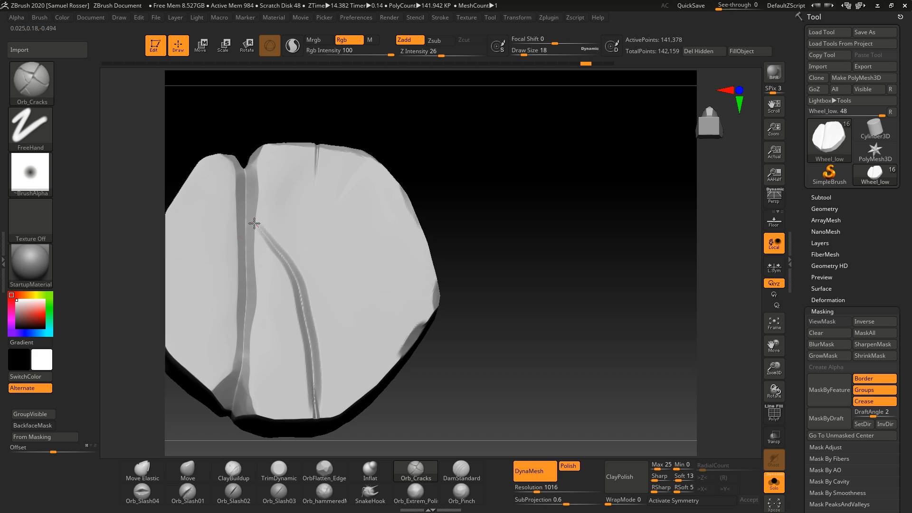
{"action": "mouse_move", "coordinate": [347, 401]}
{"action": "left_mouse_down"}
{"action": "mouse_move", "coordinate": [340, 319]}
{"action": "mouse_move", "coordinate": [312, 218]}
{"action": "left_mouse_up"}
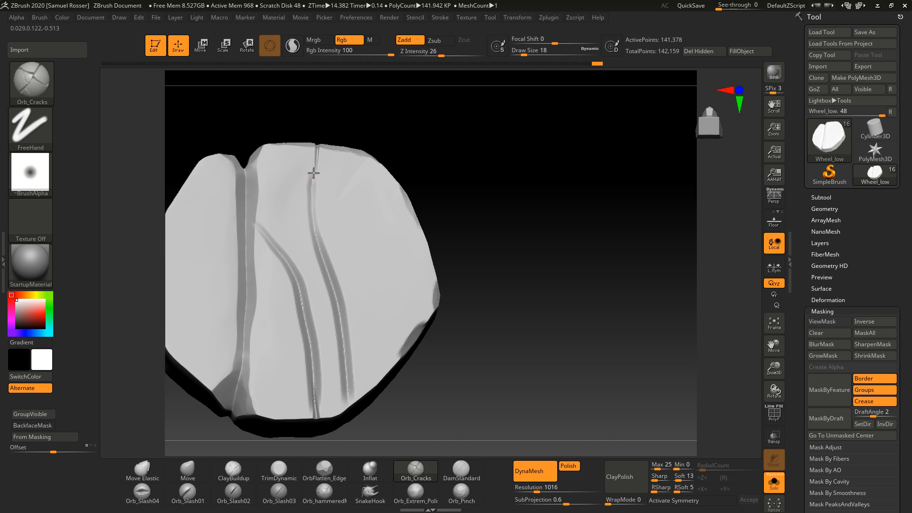
{"action": "left_click_drag", "start_coordinate": [474, 202], "coordinate": [507, 217]}
{"action": "mouse_move", "coordinate": [362, 152]}
{"action": "left_mouse_down"}
{"action": "mouse_move", "coordinate": [358, 233]}
{"action": "mouse_move", "coordinate": [383, 285]}
{"action": "mouse_move", "coordinate": [412, 215]}
{"action": "left_mouse_up"}
{"action": "key", "text": "ctrl+z"}
{"action": "mouse_move", "coordinate": [360, 155]}
{"action": "left_mouse_down"}
{"action": "mouse_move", "coordinate": [372, 261]}
{"action": "mouse_move", "coordinate": [411, 216]}
{"action": "mouse_move", "coordinate": [415, 195]}
{"action": "left_mouse_up"}
{"action": "mouse_move", "coordinate": [427, 250]}
{"action": "left_mouse_down"}
{"action": "mouse_move", "coordinate": [404, 353]}
{"action": "mouse_move", "coordinate": [360, 281]}
{"action": "left_mouse_up"}
{"action": "key", "text": "ctrl+z"}
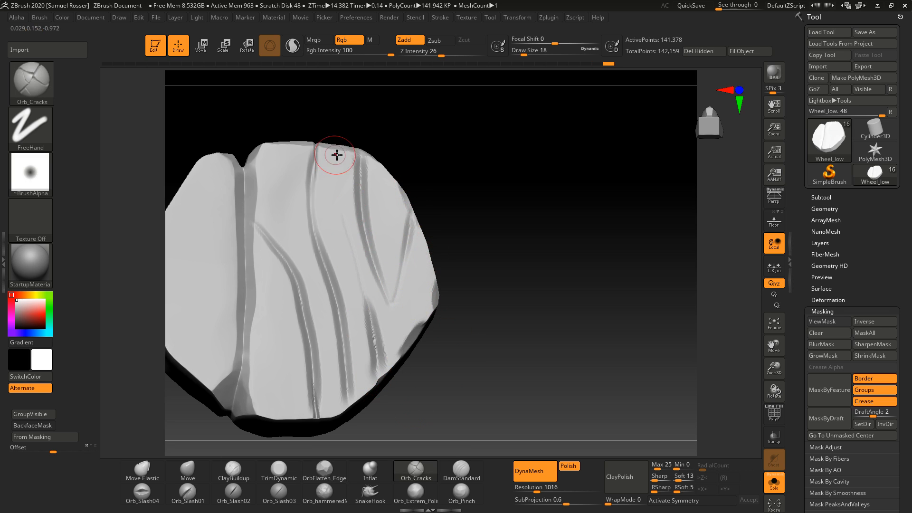
Step: Add another curved Orb_Cracks groove near the top of the wheel's face
{"action": "mouse_move", "coordinate": [469, 387]}
{"action": "left_mouse_down"}
{"action": "mouse_move", "coordinate": [367, 346]}
{"action": "mouse_move", "coordinate": [530, 363]}
{"action": "mouse_move", "coordinate": [393, 224]}
{"action": "left_mouse_up"}
{"action": "left_click_drag", "start_coordinate": [326, 169], "coordinate": [344, 288]}
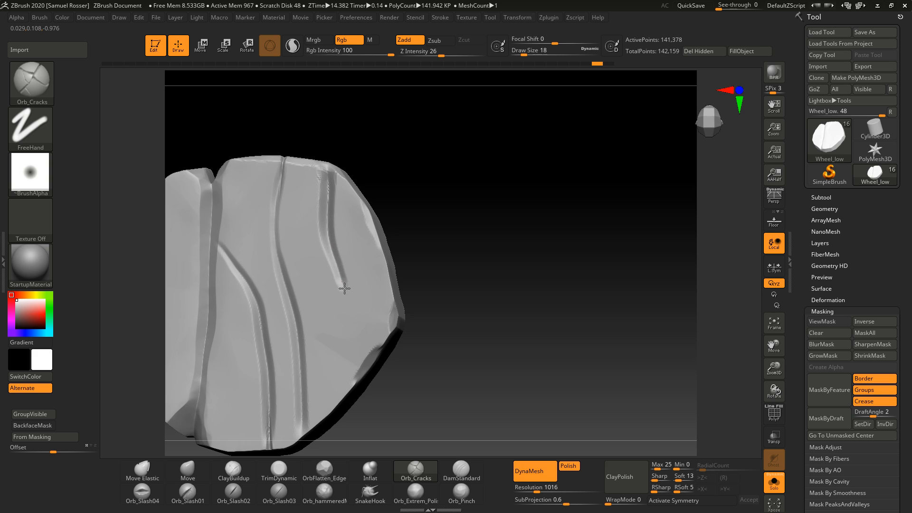
{"action": "left_click_drag", "start_coordinate": [356, 365], "coordinate": [357, 376]}
{"action": "right_click_drag", "start_coordinate": [504, 354], "coordinate": [421, 356], "text": "ctrl"}
{"action": "mouse_move", "coordinate": [421, 357]}
{"action": "left_mouse_down"}
{"action": "mouse_move", "coordinate": [448, 356]}
{"action": "mouse_move", "coordinate": [407, 401]}
{"action": "mouse_move", "coordinate": [418, 374]}
{"action": "left_mouse_up"}
{"action": "right_click_drag", "start_coordinate": [466, 371], "coordinate": [511, 311]}
{"action": "right_click_drag", "start_coordinate": [510, 311], "coordinate": [516, 332], "text": "ctrl"}
{"action": "right_click_drag", "start_coordinate": [516, 332], "coordinate": [570, 320]}
{"action": "mouse_move", "coordinate": [571, 320]}
{"action": "right_mouse_down"}
{"action": "mouse_move", "coordinate": [555, 351]}
{"action": "mouse_move", "coordinate": [548, 331]}
{"action": "right_mouse_up"}
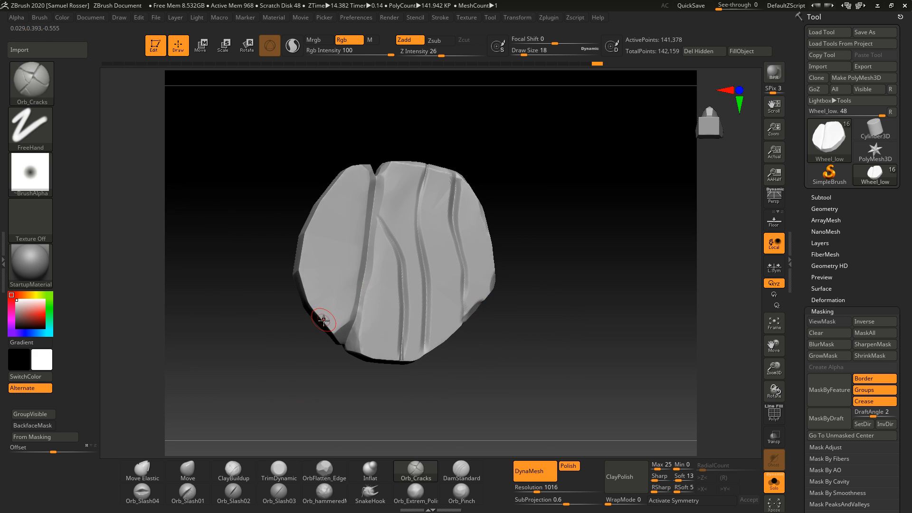
Step: Cut a diagonal Orb_Cracks groove near the wheel's lower-left edge, undoing the repeated attempts
{"action": "left_click_drag", "start_coordinate": [322, 320], "coordinate": [365, 283]}
{"action": "key", "text": "ctrl+z"}
{"action": "left_click_drag", "start_coordinate": [318, 313], "coordinate": [369, 276]}
{"action": "left_click_drag", "start_coordinate": [366, 237], "coordinate": [373, 230]}
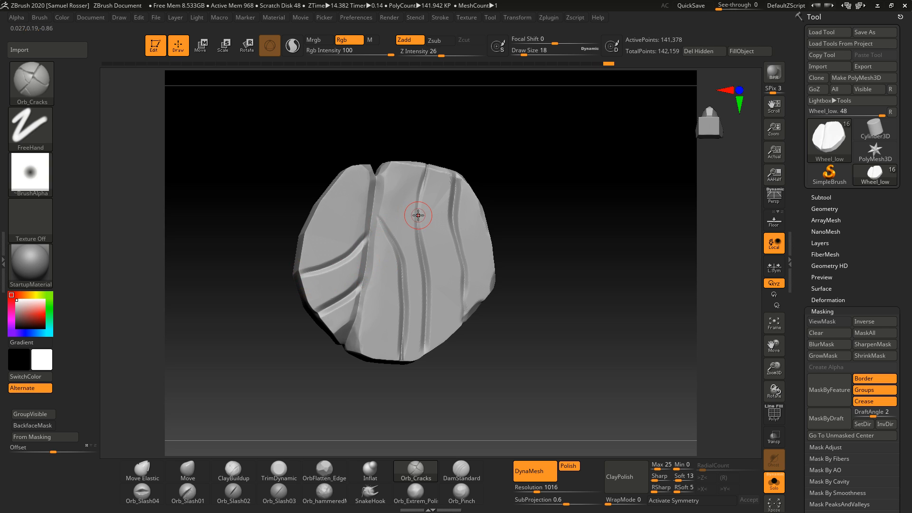
{"action": "key", "text": "ctrl+z"}
{"action": "left_click_drag", "start_coordinate": [301, 283], "coordinate": [373, 225]}
{"action": "key", "text": "ctrl+z"}
{"action": "key", "text": "ctrl+z"}
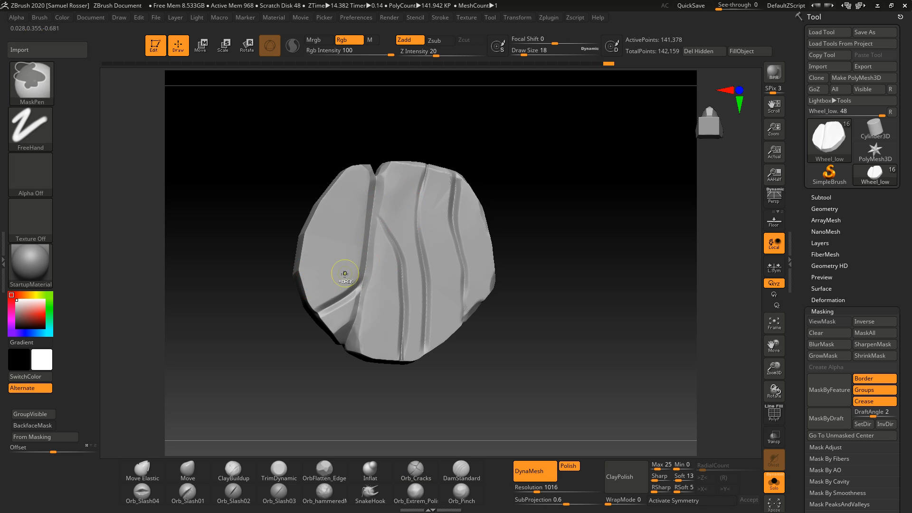
{"action": "mouse_move", "coordinate": [334, 194]}
{"action": "left_mouse_down"}
{"action": "mouse_move", "coordinate": [341, 250]}
{"action": "mouse_move", "coordinate": [370, 198]}
{"action": "mouse_move", "coordinate": [334, 195]}
{"action": "mouse_move", "coordinate": [357, 252]}
{"action": "mouse_move", "coordinate": [372, 199]}
{"action": "left_mouse_up"}
{"action": "key", "text": "ctrl+z"}
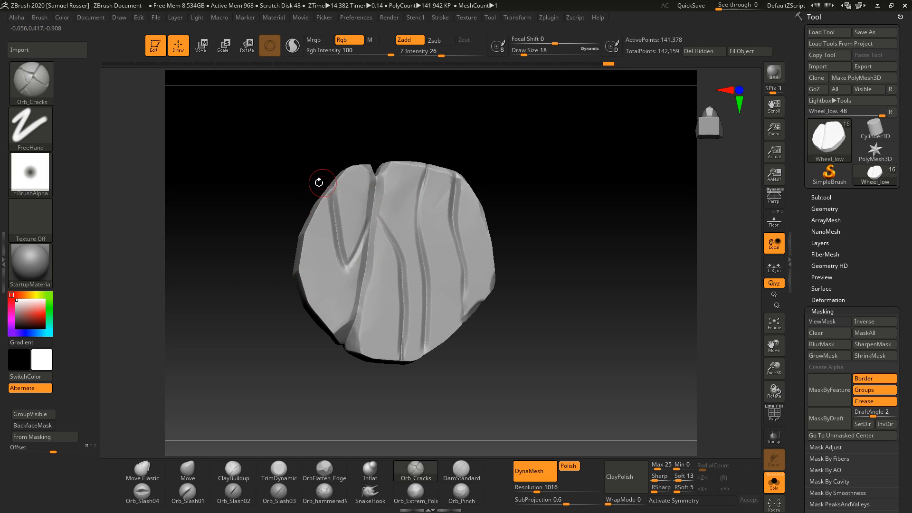
Step: Orbit around the wheel to examine the crack detail on its opposite side
{"action": "mouse_move", "coordinate": [515, 286]}
{"action": "left_mouse_down"}
{"action": "mouse_move", "coordinate": [511, 336]}
{"action": "mouse_move", "coordinate": [484, 356]}
{"action": "mouse_move", "coordinate": [525, 326]}
{"action": "mouse_move", "coordinate": [493, 341]}
{"action": "mouse_move", "coordinate": [496, 370]}
{"action": "mouse_move", "coordinate": [504, 345]}
{"action": "mouse_move", "coordinate": [531, 337]}
{"action": "mouse_move", "coordinate": [488, 362]}
{"action": "mouse_move", "coordinate": [503, 308]}
{"action": "mouse_move", "coordinate": [419, 191]}
{"action": "mouse_move", "coordinate": [483, 342]}
{"action": "left_mouse_up"}
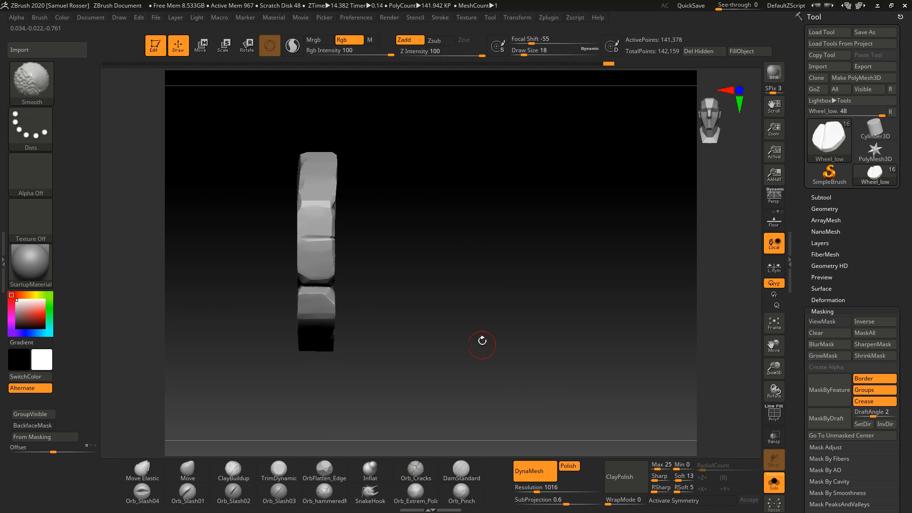
{"action": "mouse_move", "coordinate": [442, 297]}
{"action": "left_mouse_down"}
{"action": "mouse_move", "coordinate": [383, 299]}
{"action": "mouse_move", "coordinate": [452, 295]}
{"action": "mouse_move", "coordinate": [447, 302]}
{"action": "left_mouse_up"}
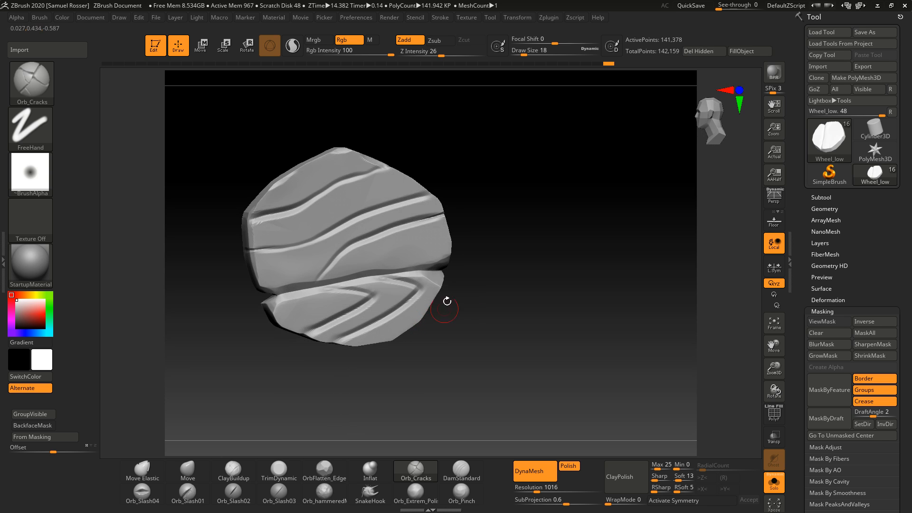
{"action": "left_click_drag", "start_coordinate": [412, 398], "coordinate": [464, 389]}
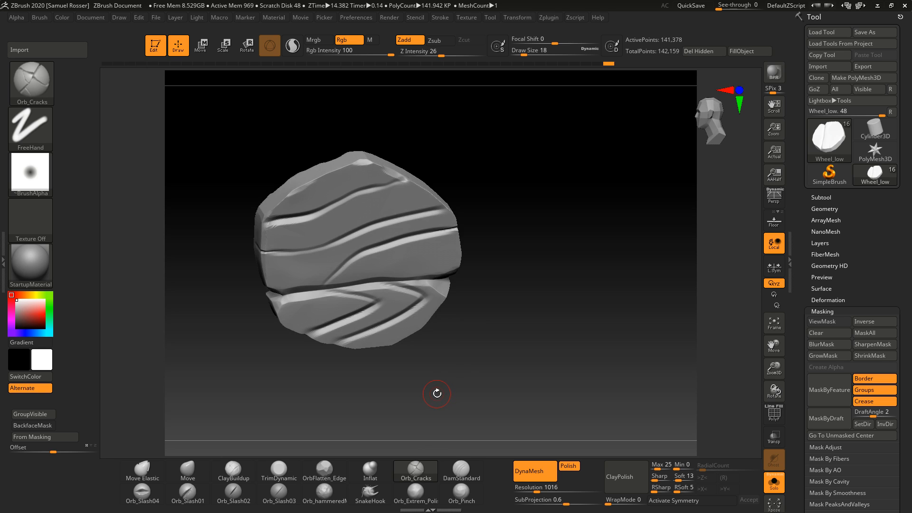
{"action": "left_click_drag", "start_coordinate": [437, 393], "coordinate": [577, 332]}
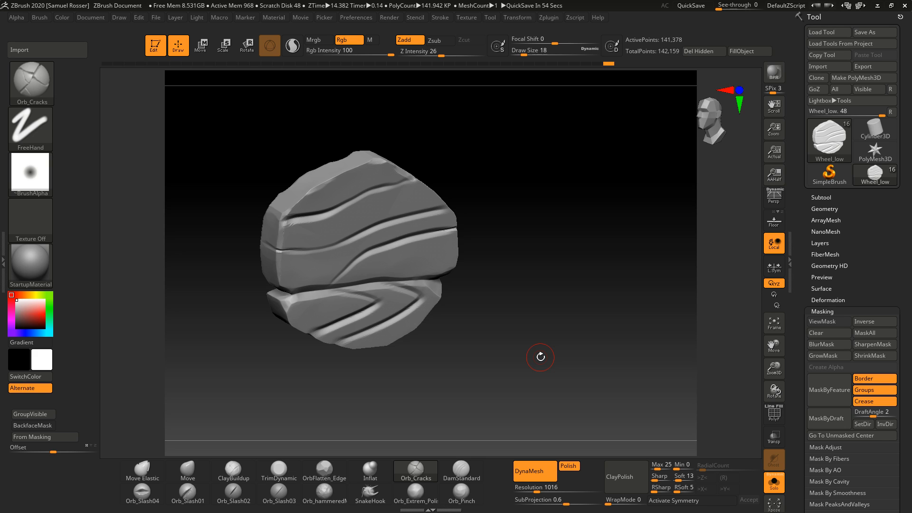
{"action": "left_click_drag", "start_coordinate": [541, 356], "coordinate": [530, 318]}
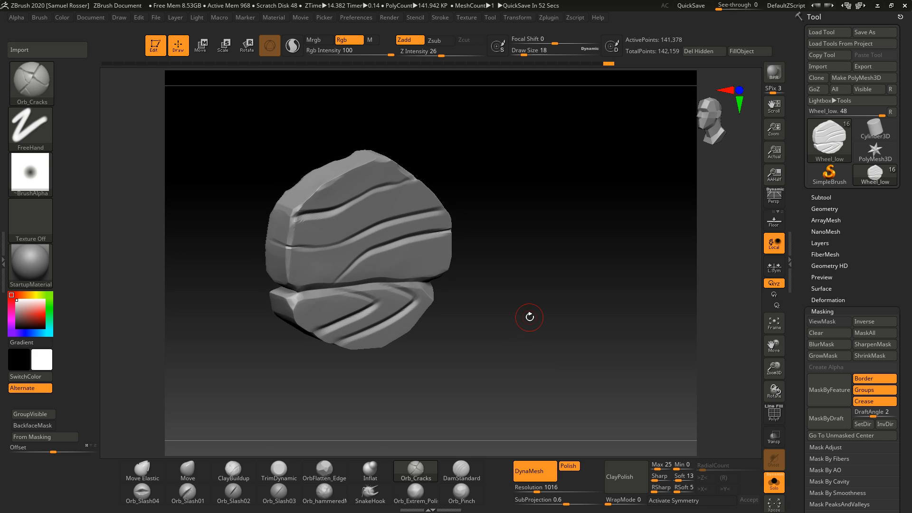